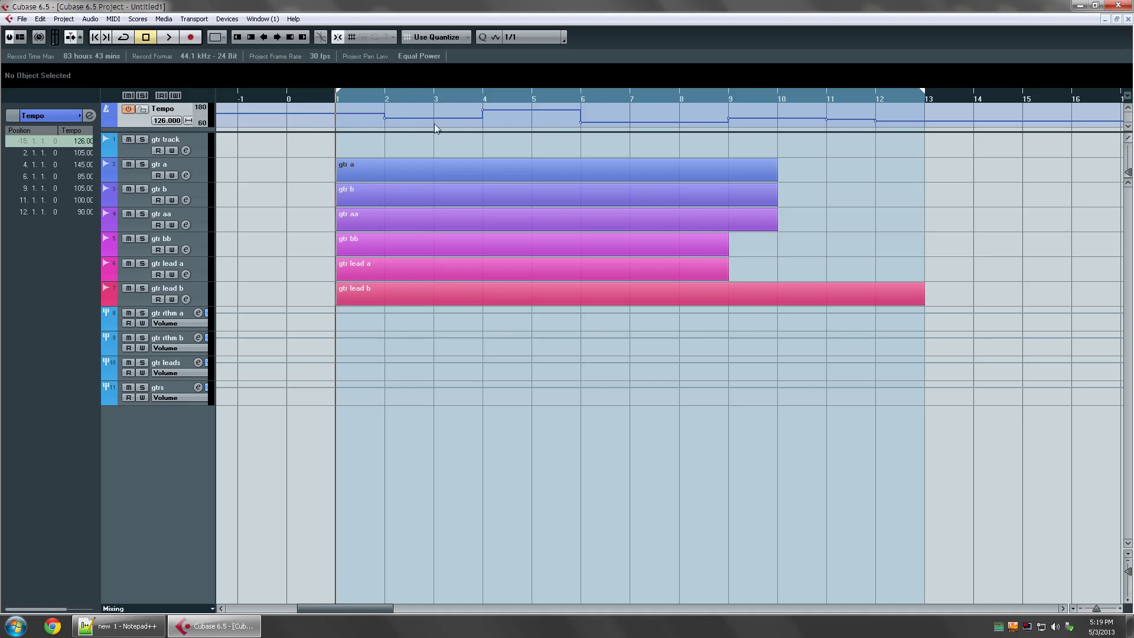
# - Open the mixer and trace the routing of gtr a and gtr b to gtr rthm a, and gtr aa and gtr bb to gtr rthm b
pyautogui.moveTo(336, 121); pyautogui.dragTo(999, 103)
pyautogui.press('F3')
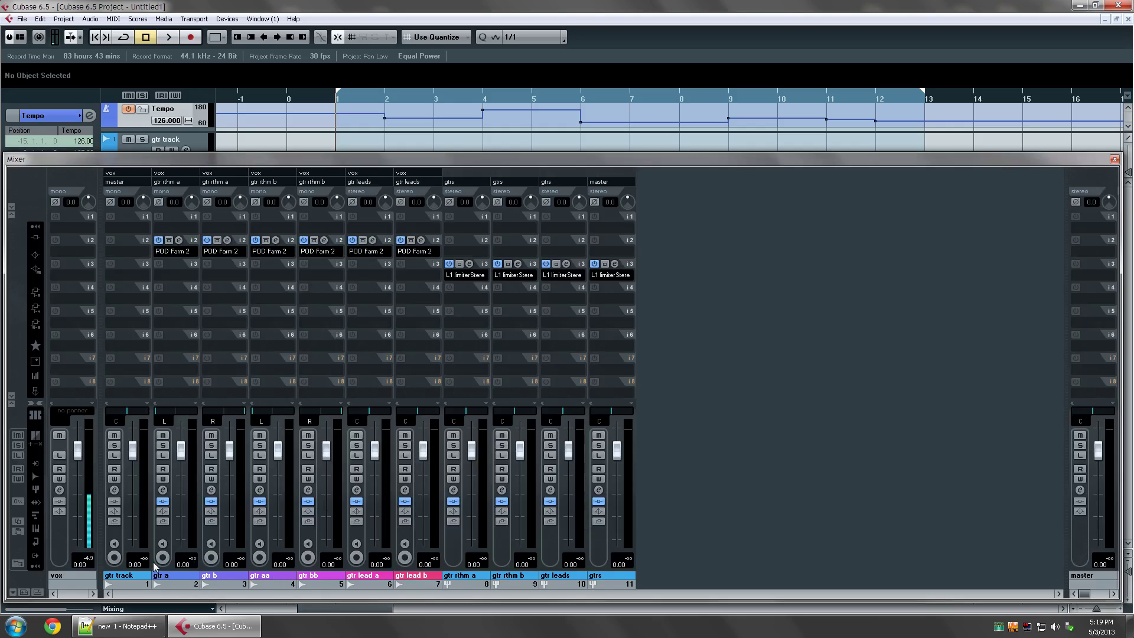
pyautogui.click(167, 537)
pyautogui.keyDown('ctrl'); pyautogui.click(219, 499); pyautogui.keyUp('ctrl')
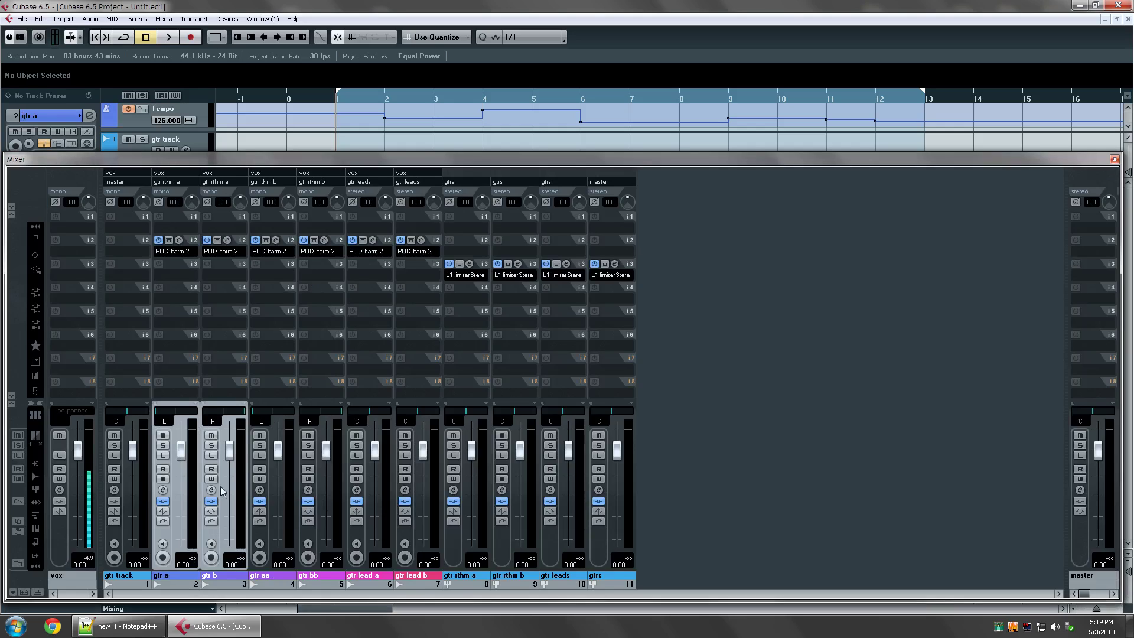
pyautogui.click(461, 568)
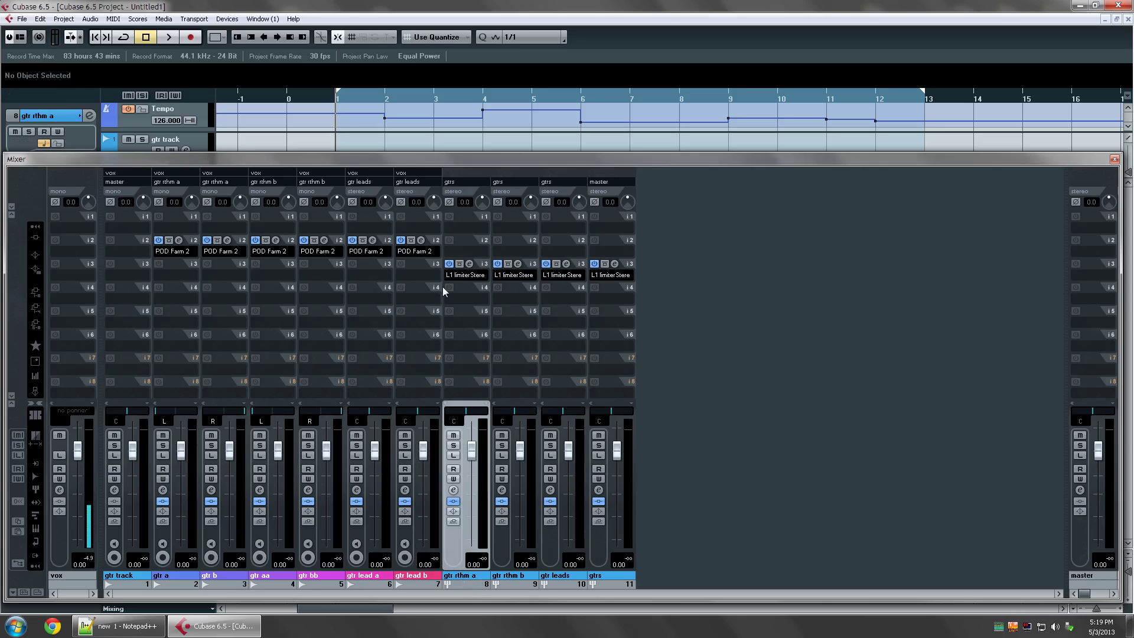
pyautogui.click(261, 539)
pyautogui.keyDown('ctrl'); pyautogui.click(315, 542); pyautogui.keyUp('ctrl')
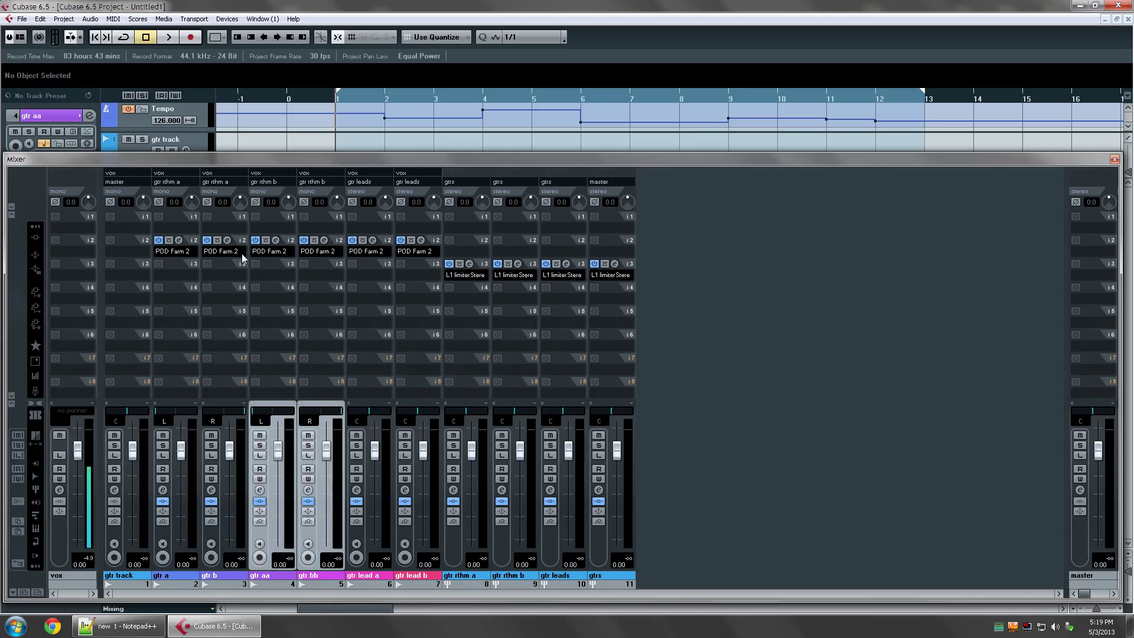
pyautogui.click(512, 562)
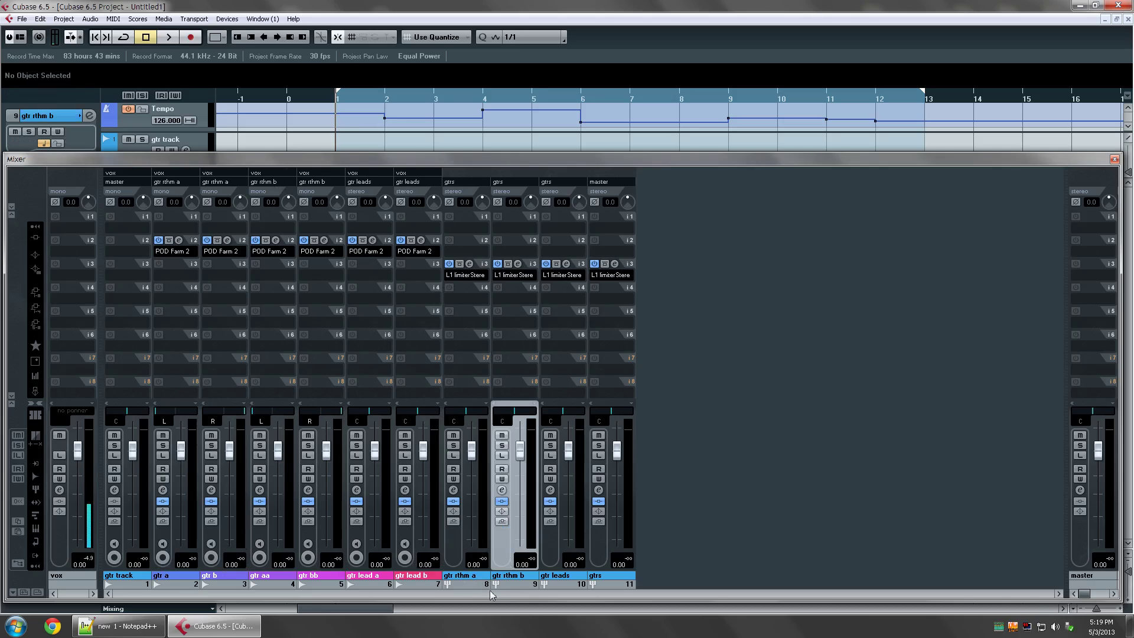
# - Trace the routing of the gtr lead a and gtr lead b channels to the gtr leads group in the mixer
pyautogui.click(361, 542)
pyautogui.click(404, 543)
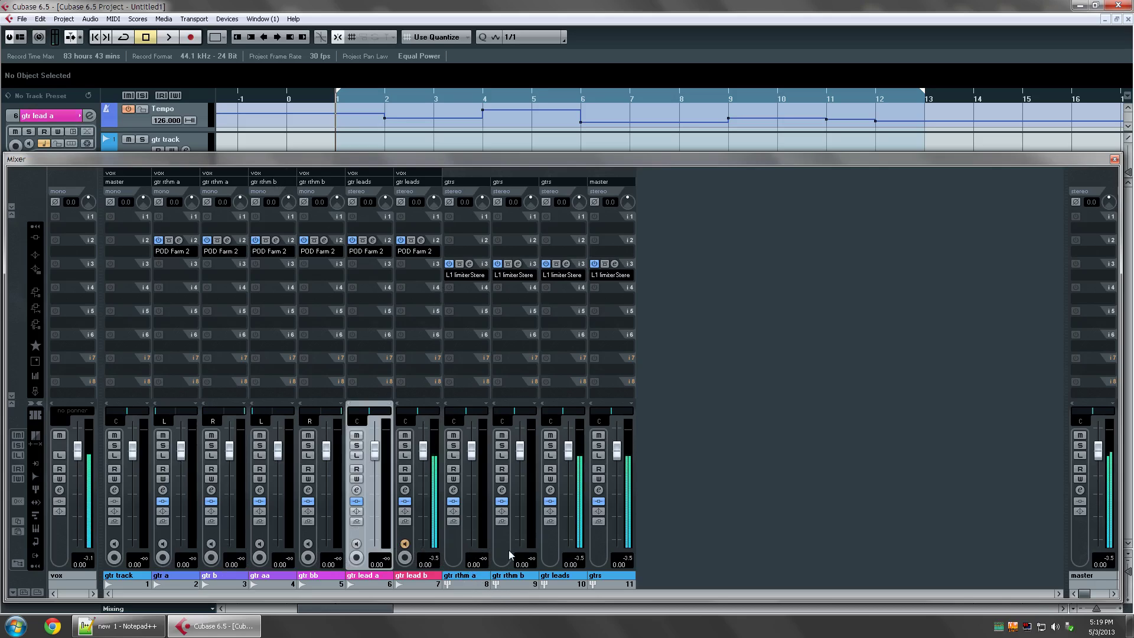
pyautogui.click(405, 543)
pyautogui.click(413, 535)
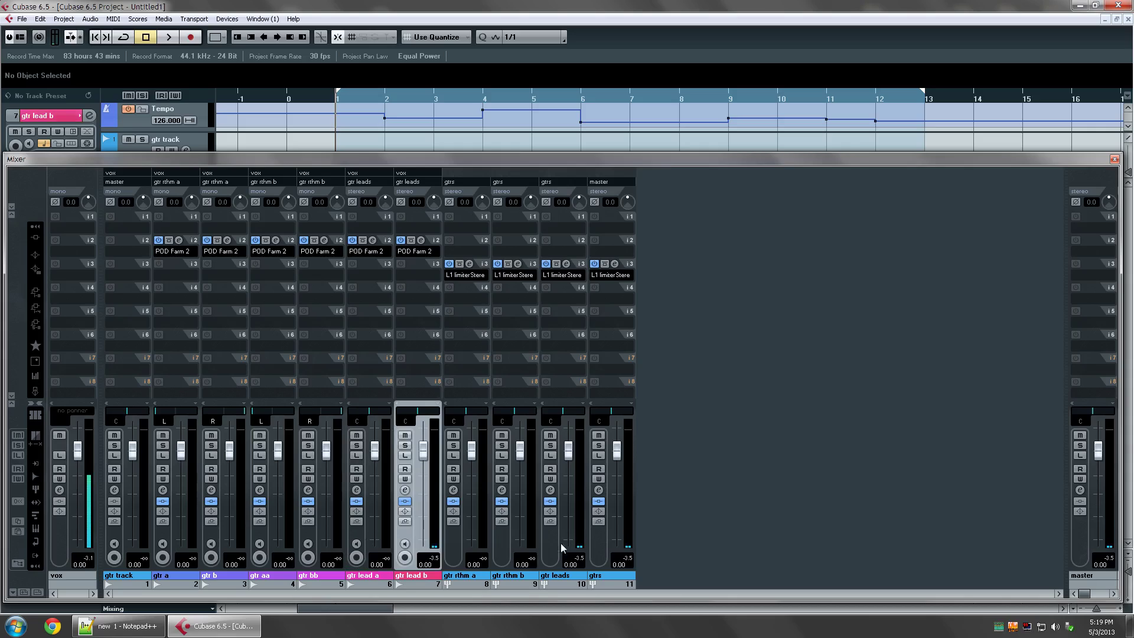
pyautogui.click(561, 548)
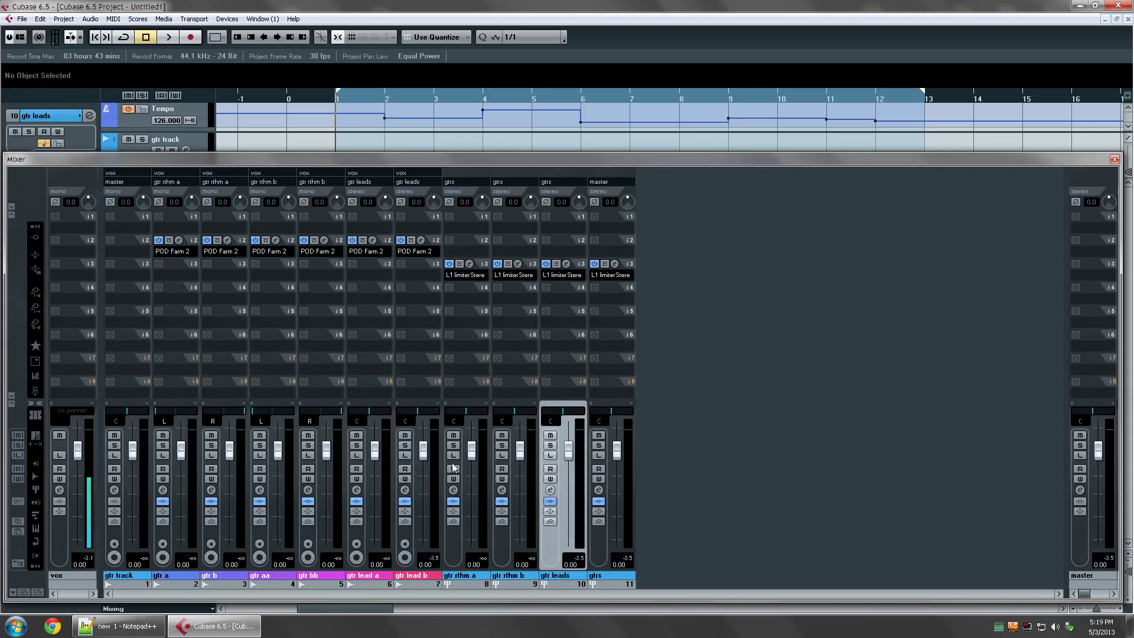
# - Trace the gtr rthm a, gtr rthm b and gtr leads groups to the gtrs group, and close the mixer
pyautogui.click(453, 552)
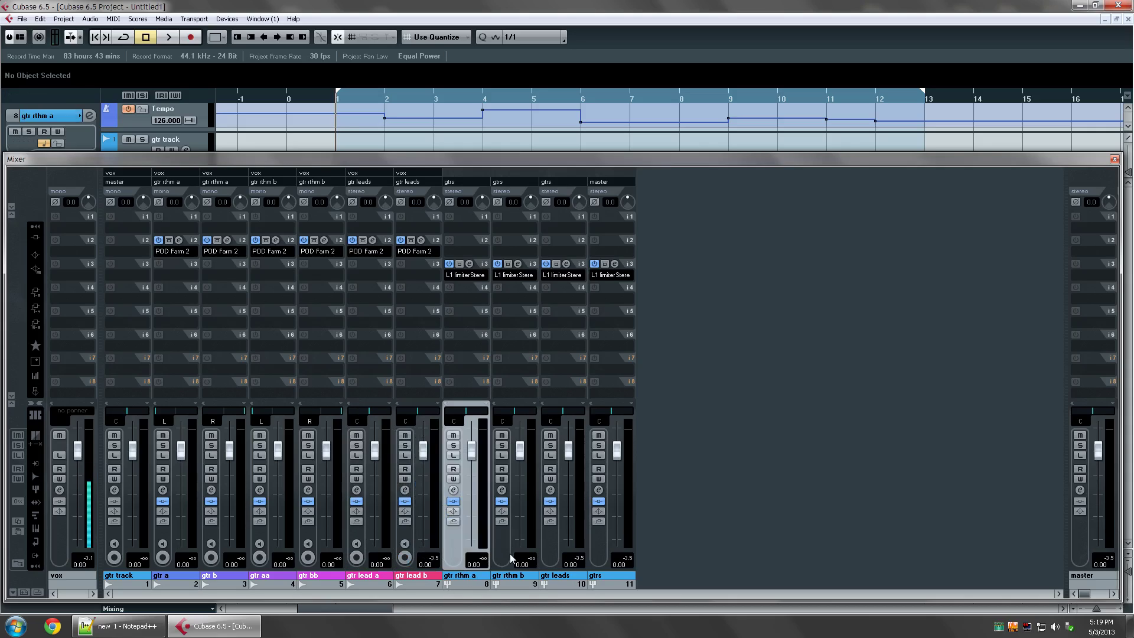
pyautogui.keyDown('ctrl'); pyautogui.click(511, 558); pyautogui.keyUp('ctrl')
pyautogui.keyDown('ctrl'); pyautogui.click(551, 558); pyautogui.keyUp('ctrl')
pyautogui.click(608, 567)
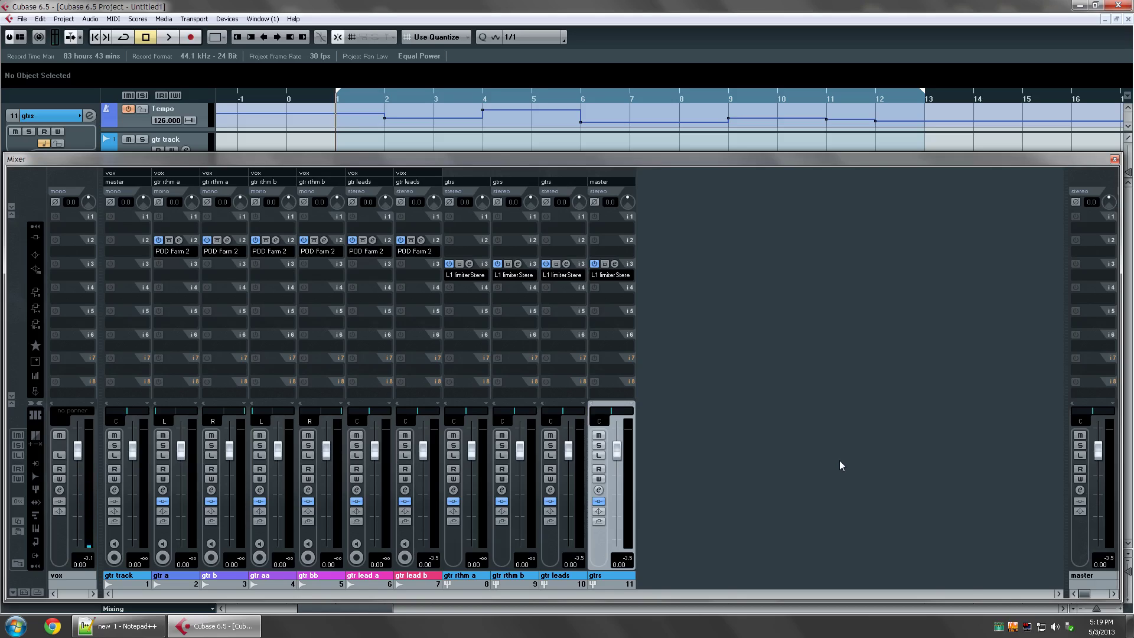
pyautogui.press('F3')
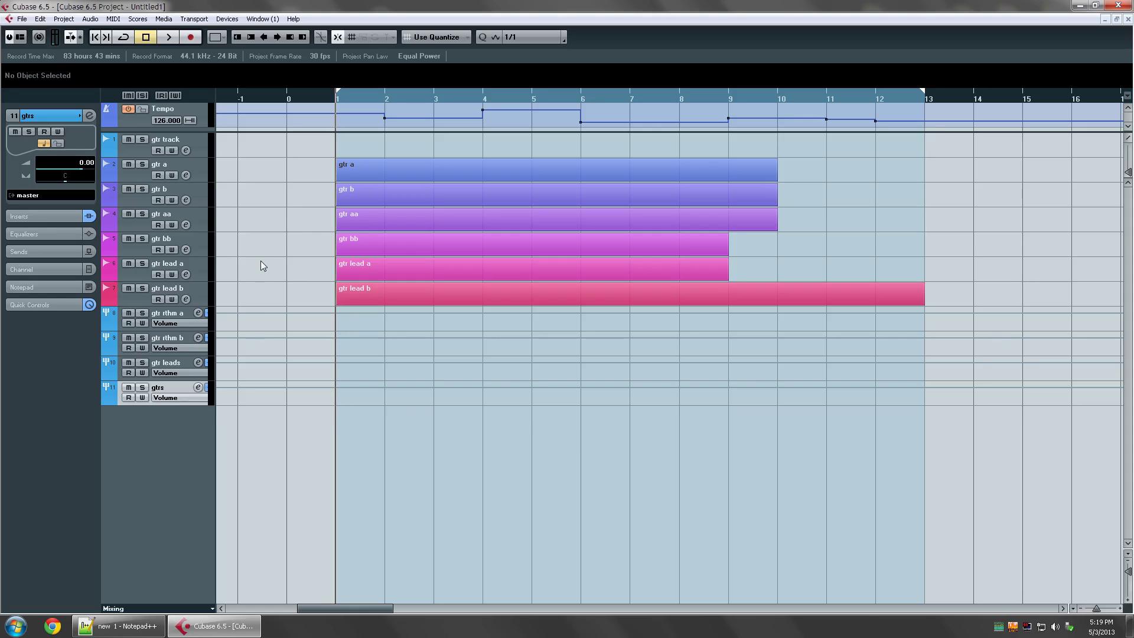
# - Select all the tracks from gtr track through gtrs in the track list
pyautogui.click(203, 146)
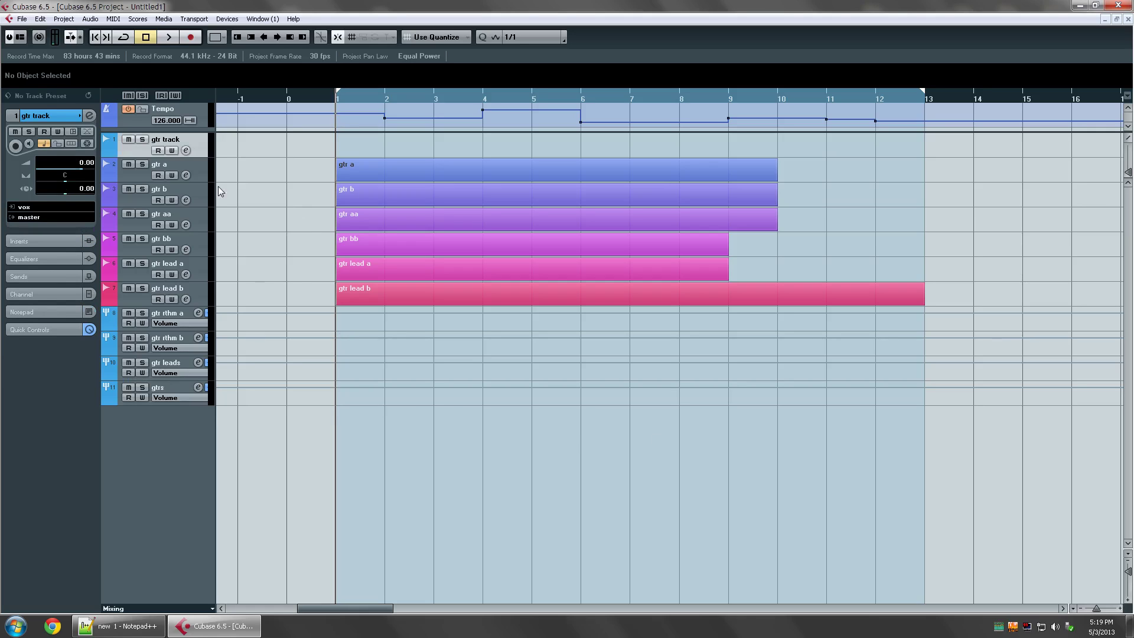
pyautogui.click(21, 18)
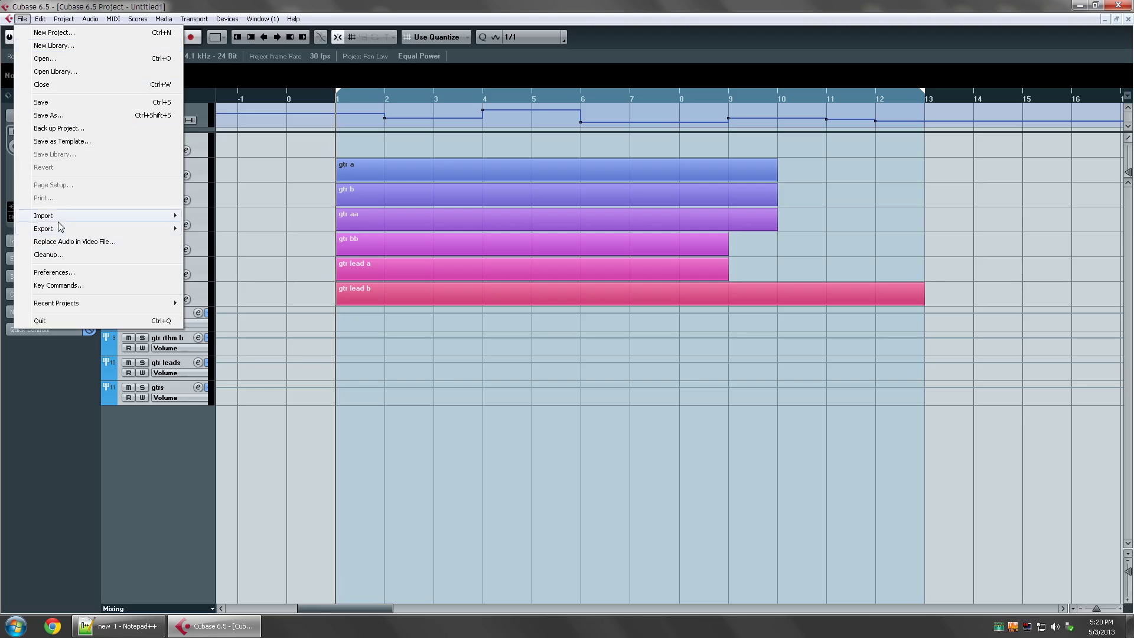
pyautogui.moveTo(112, 229)
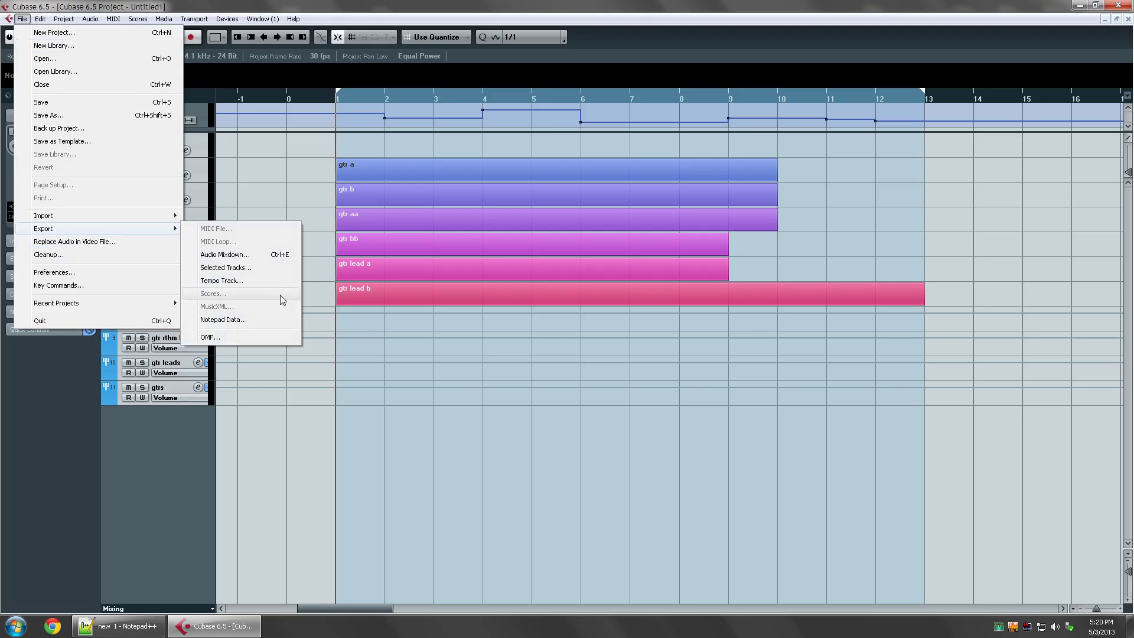
pyautogui.click(253, 268)
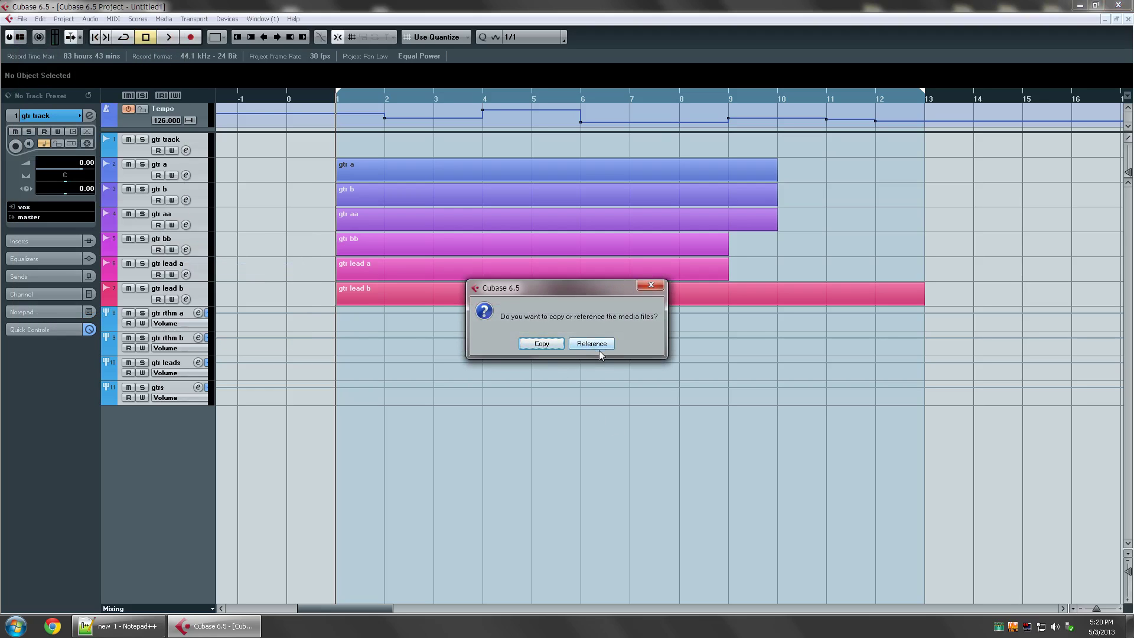
pyautogui.click(651, 285)
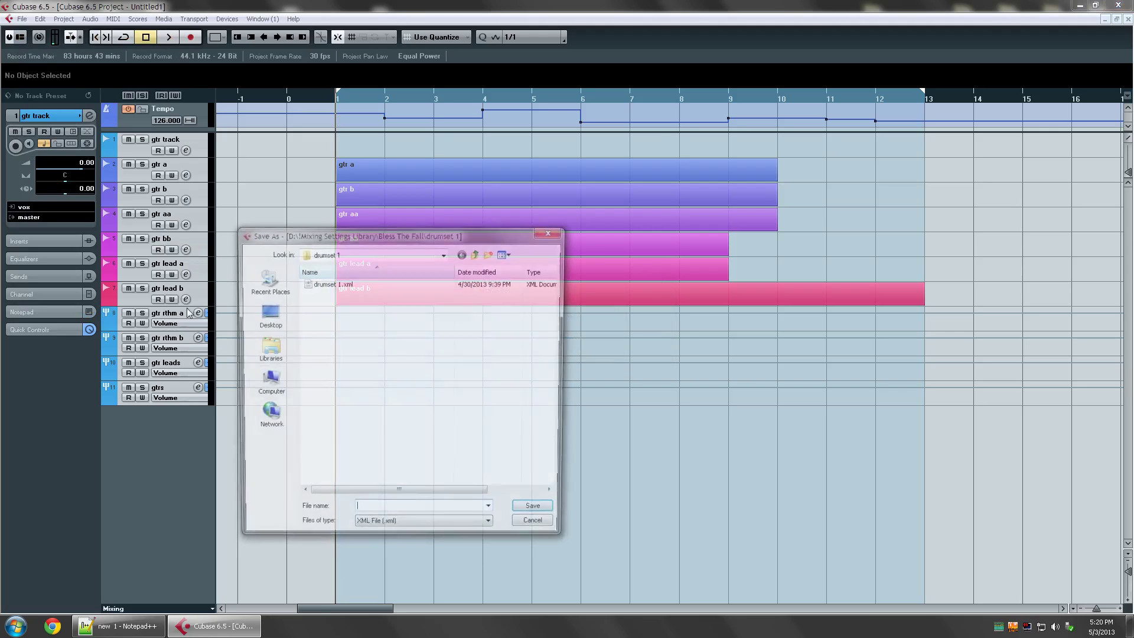
pyautogui.click(547, 529)
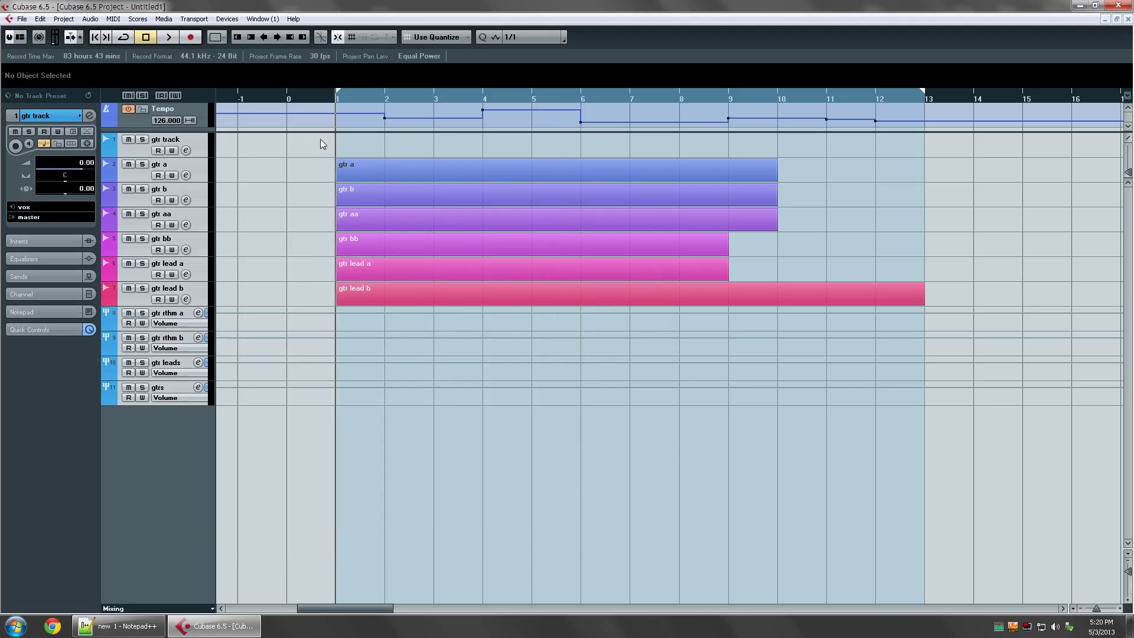
# - Select all the guitar events on the timeline and delete them, keeping the empty tracks
pyautogui.moveTo(268, 143); pyautogui.dragTo(980, 589)
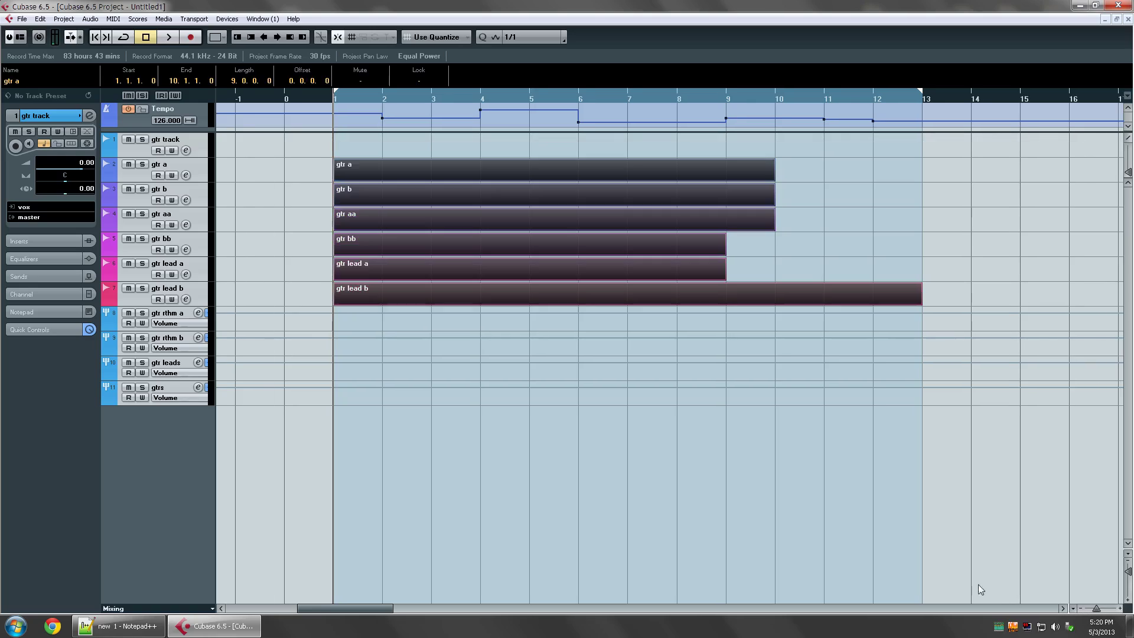
pyautogui.press('Delete')
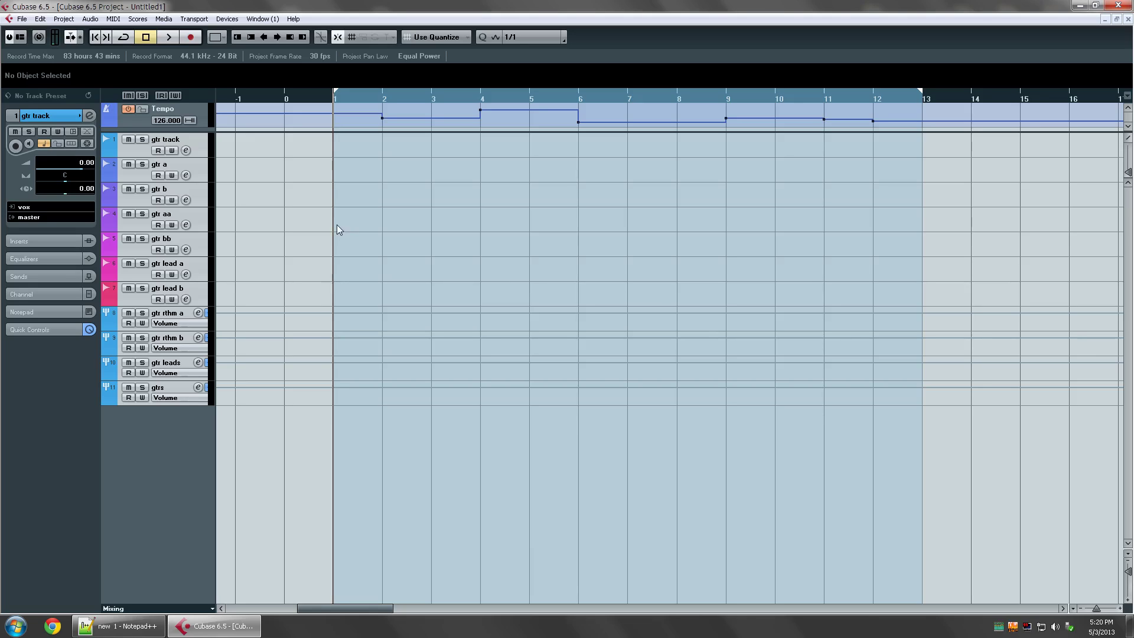
# - Start an export of the selected tracks with the media files referenced rather than copied
pyautogui.click(21, 19)
pyautogui.moveTo(52, 233)
pyautogui.click(271, 266)
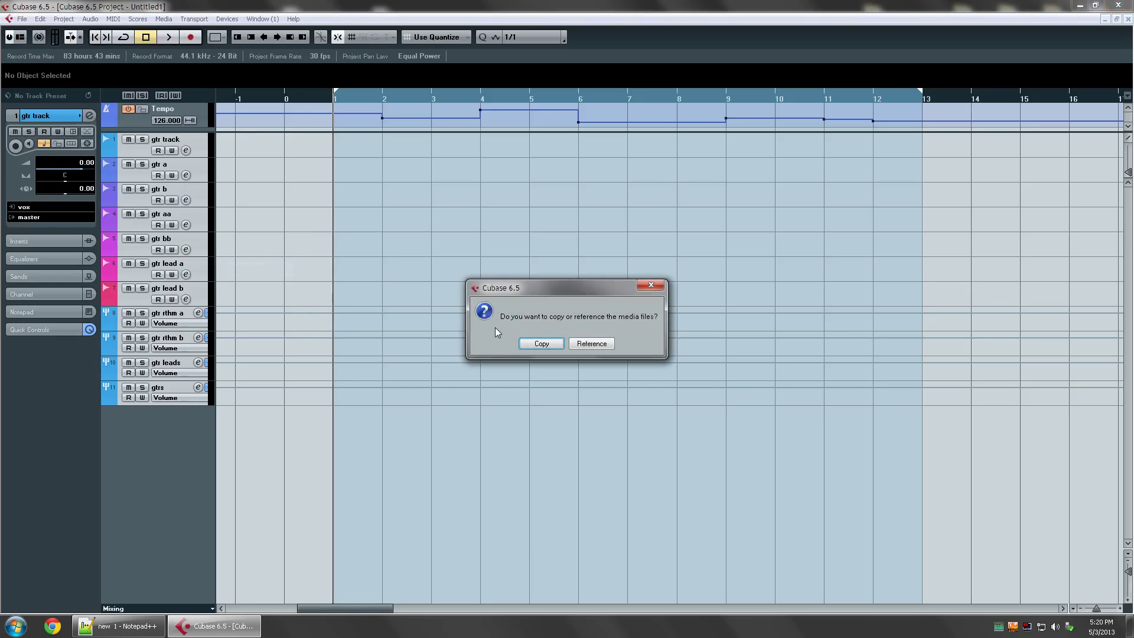
pyautogui.click(589, 344)
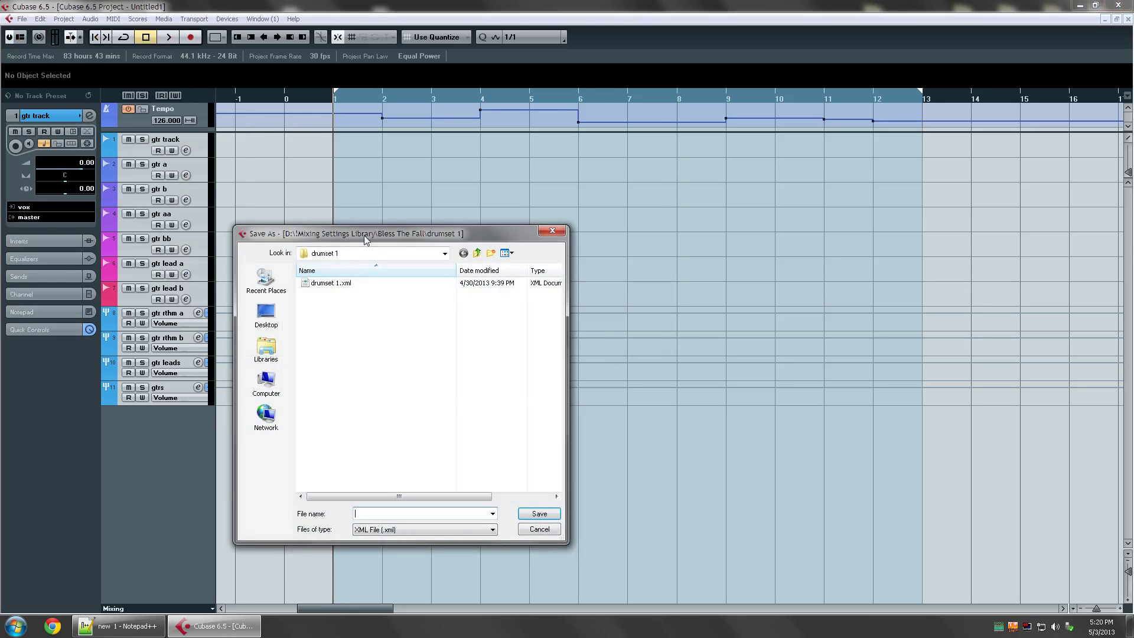
# - Create a folder named tutorial inside !Mixing Settings Library and open it as the export destination
pyautogui.moveTo(364, 235); pyautogui.dragTo(496, 252)
pyautogui.click(610, 270)
pyautogui.click(610, 270)
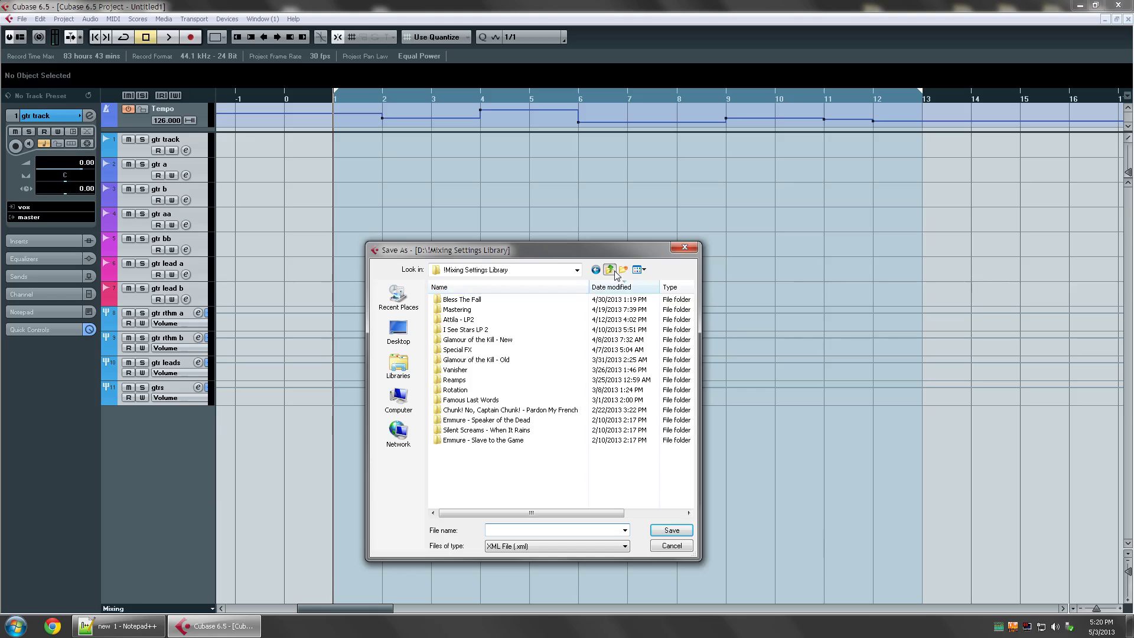
pyautogui.click(623, 270)
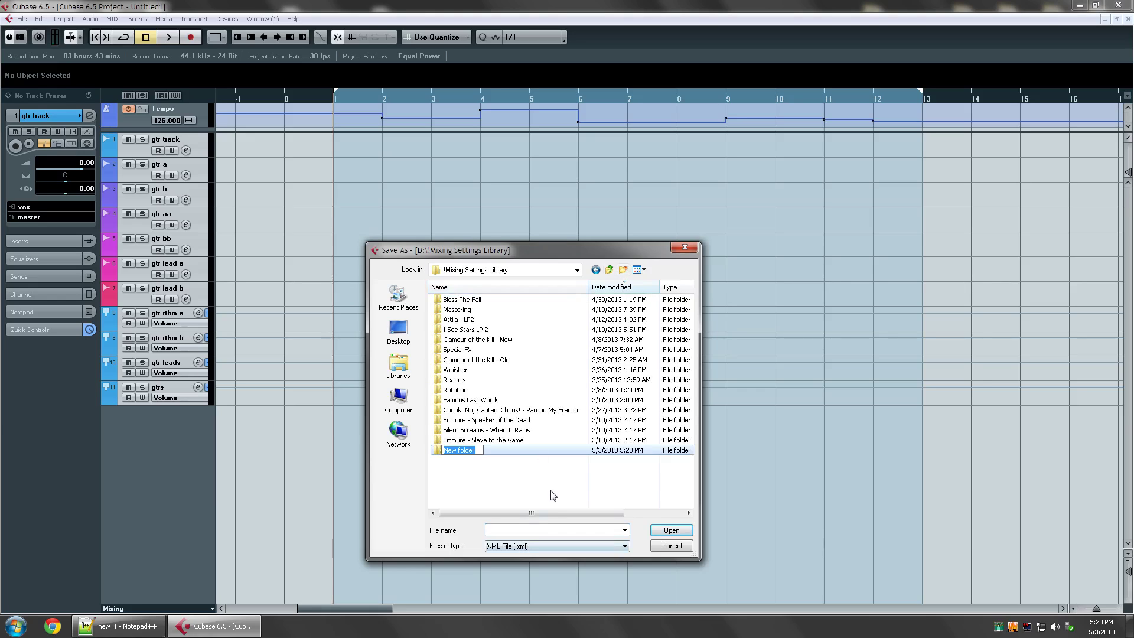
pyautogui.write('tutorial')
pyautogui.press('Return')
pyautogui.press('Return')
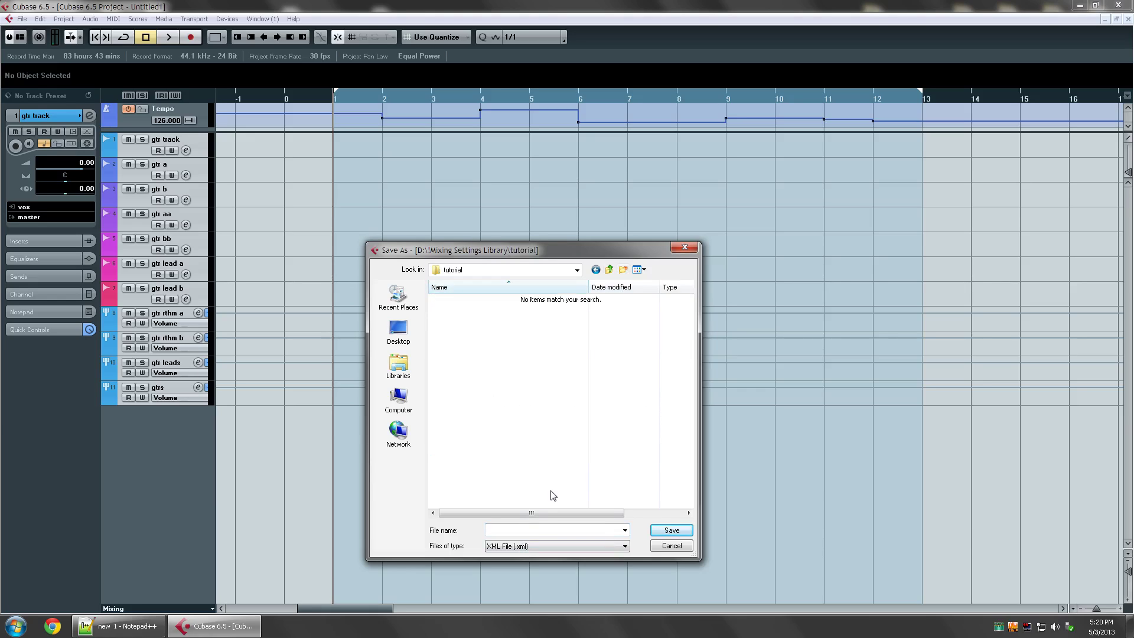
# - Save the exported tracks as an XML file named guitar setup
pyautogui.click(487, 530)
pyautogui.write('guitar setup')
pyautogui.press('Return')
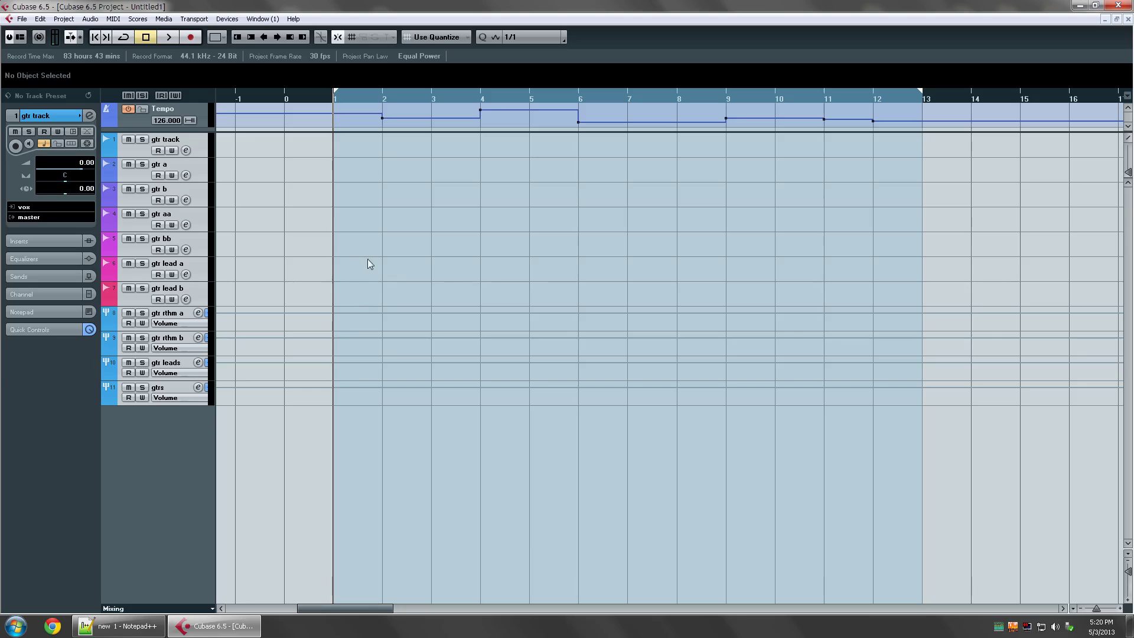
# - Examine the tempo track from its first point at bar -15 through the tempo changes up to bar 12
pyautogui.hscroll(2, 385, 281)
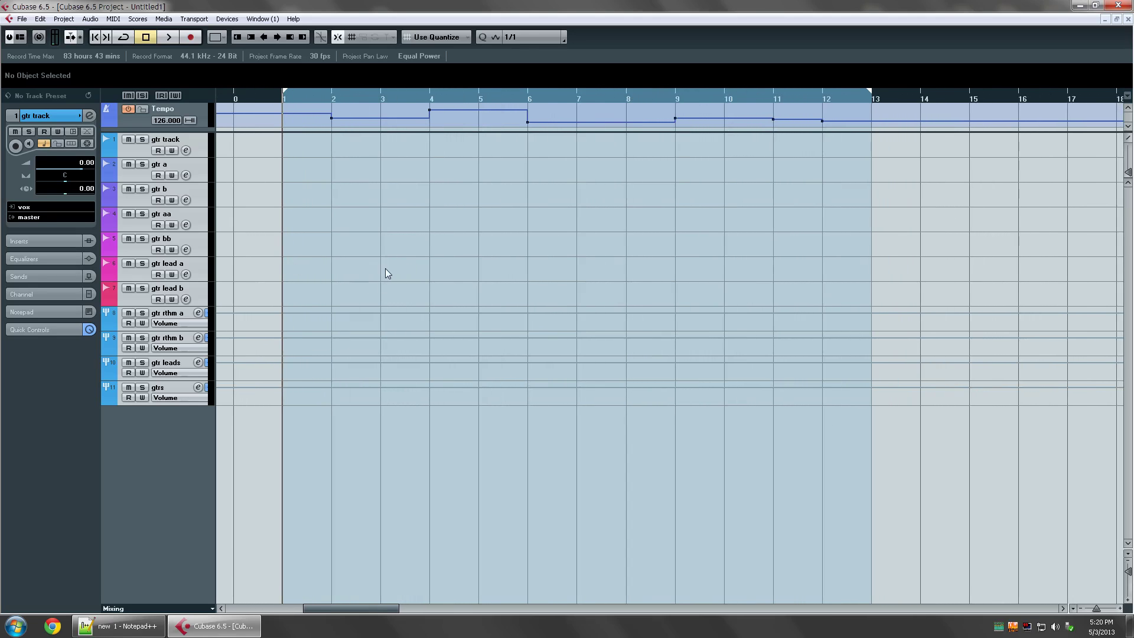
pyautogui.hscroll(-2, 399, 307)
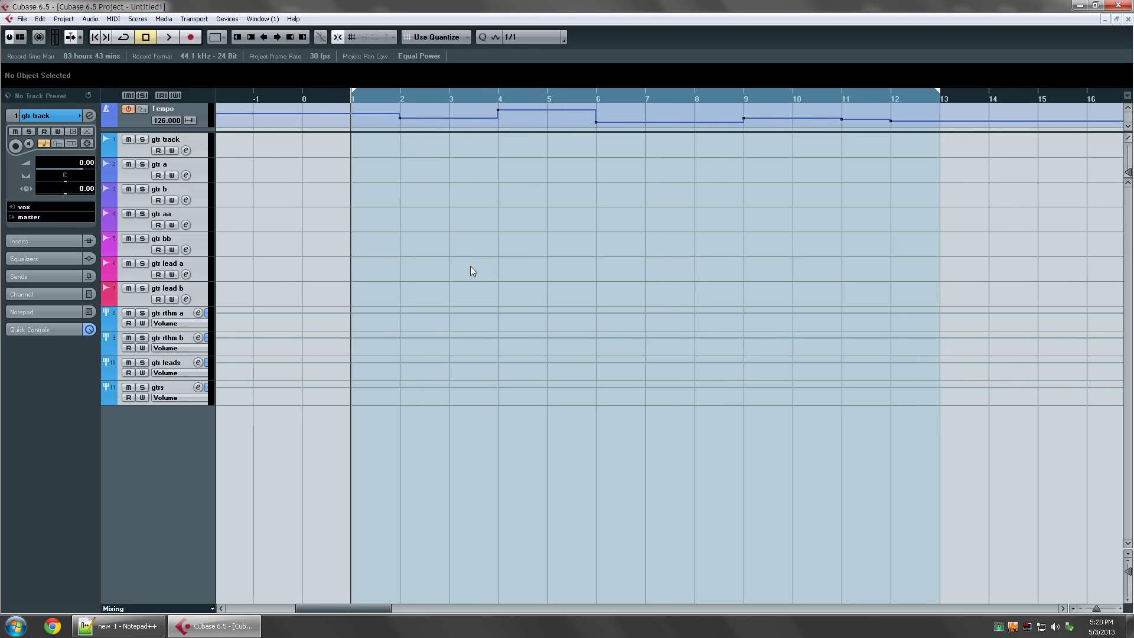
pyautogui.hscroll(1, 451, 288)
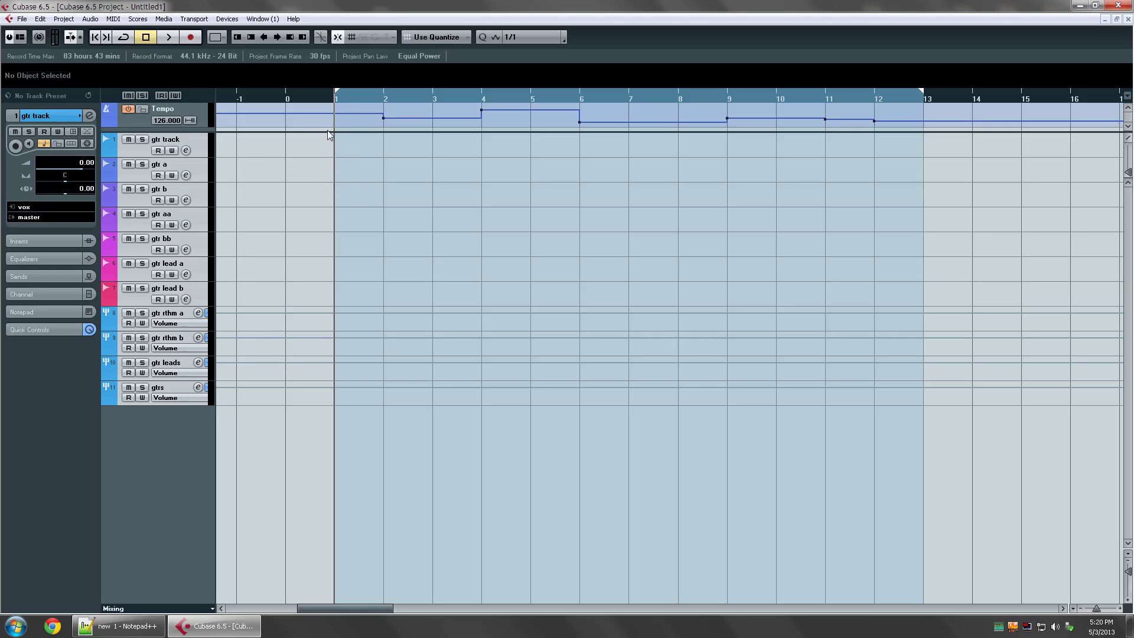
pyautogui.hscroll(-10, 325, 119)
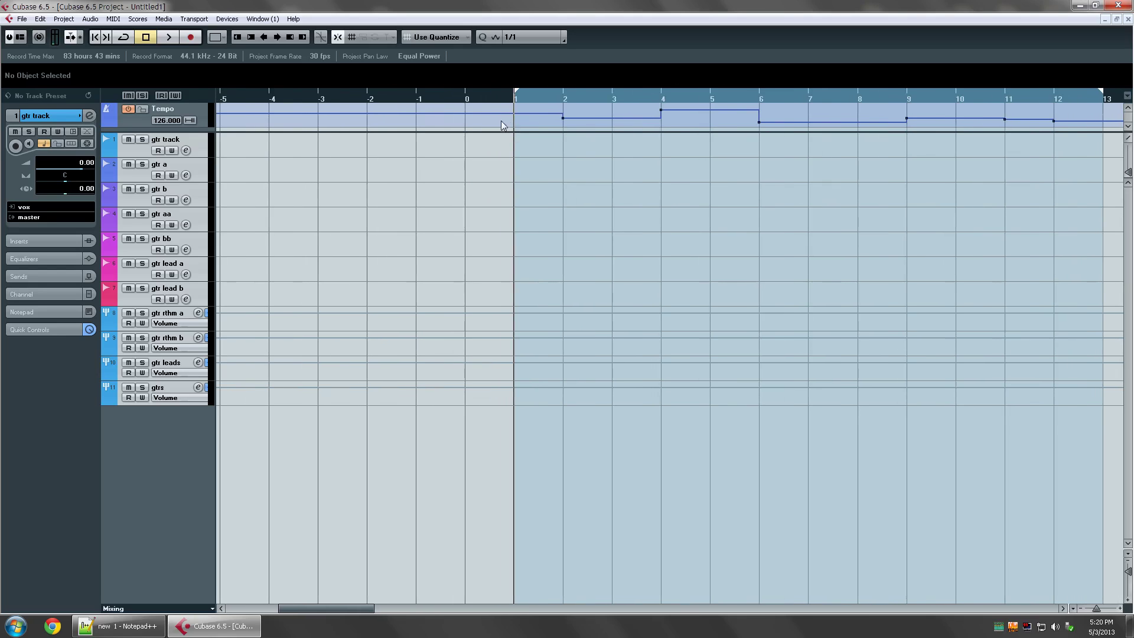
pyautogui.hscroll(-20, 277, 118)
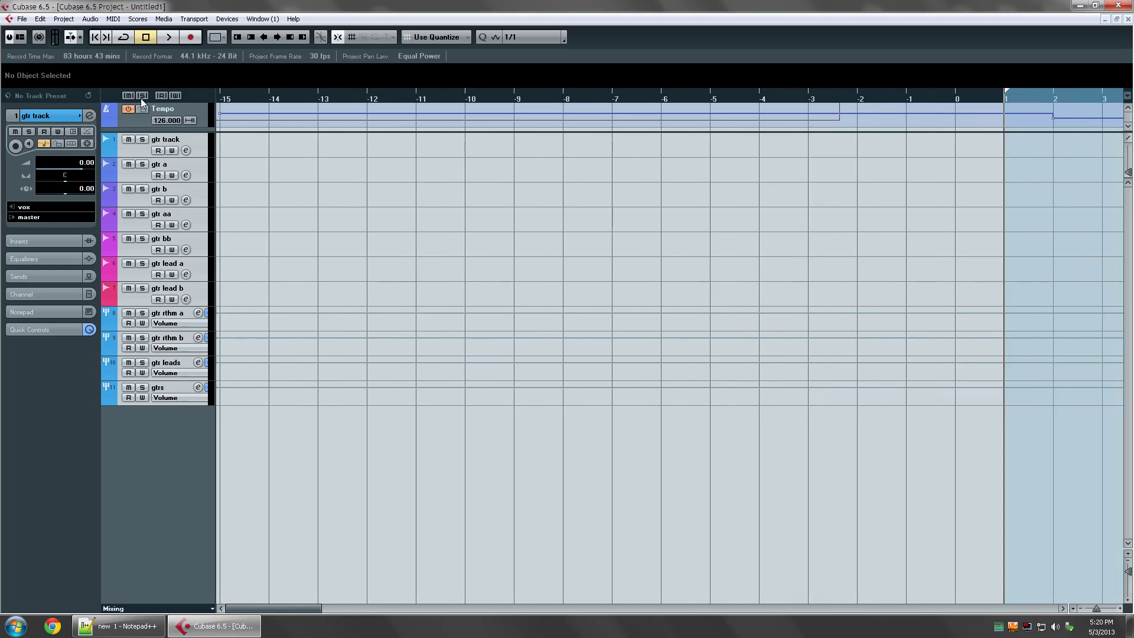
pyautogui.hscroll(-3, 260, 213)
pyautogui.hscroll(20, 261, 213)
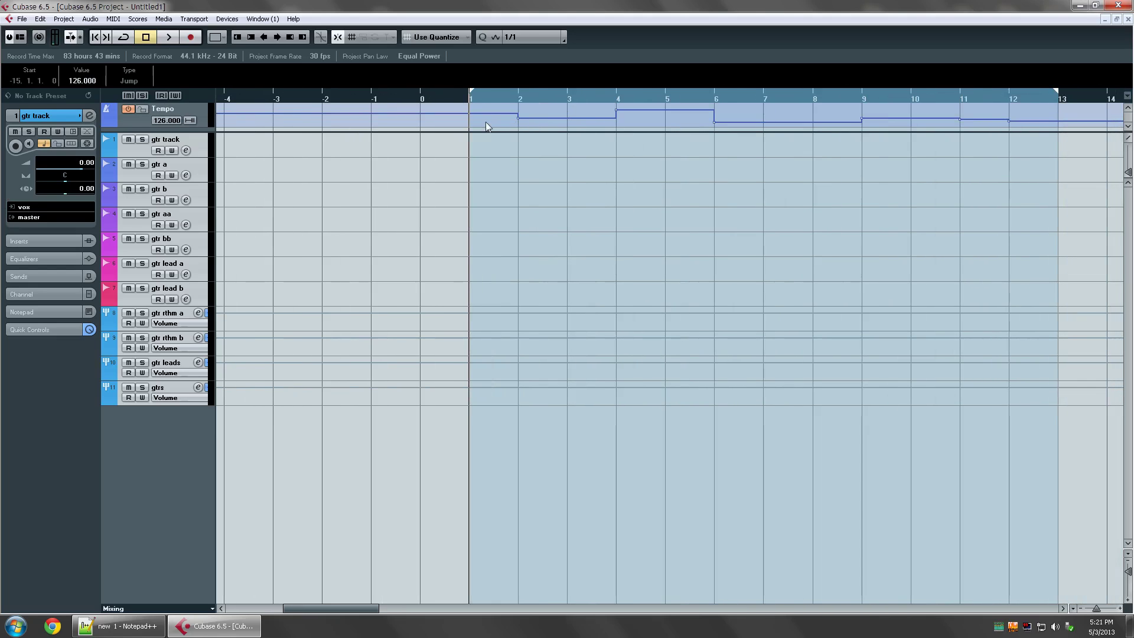
pyautogui.click(532, 118)
pyautogui.moveTo(601, 124); pyautogui.dragTo(689, 106)
pyautogui.click(601, 181)
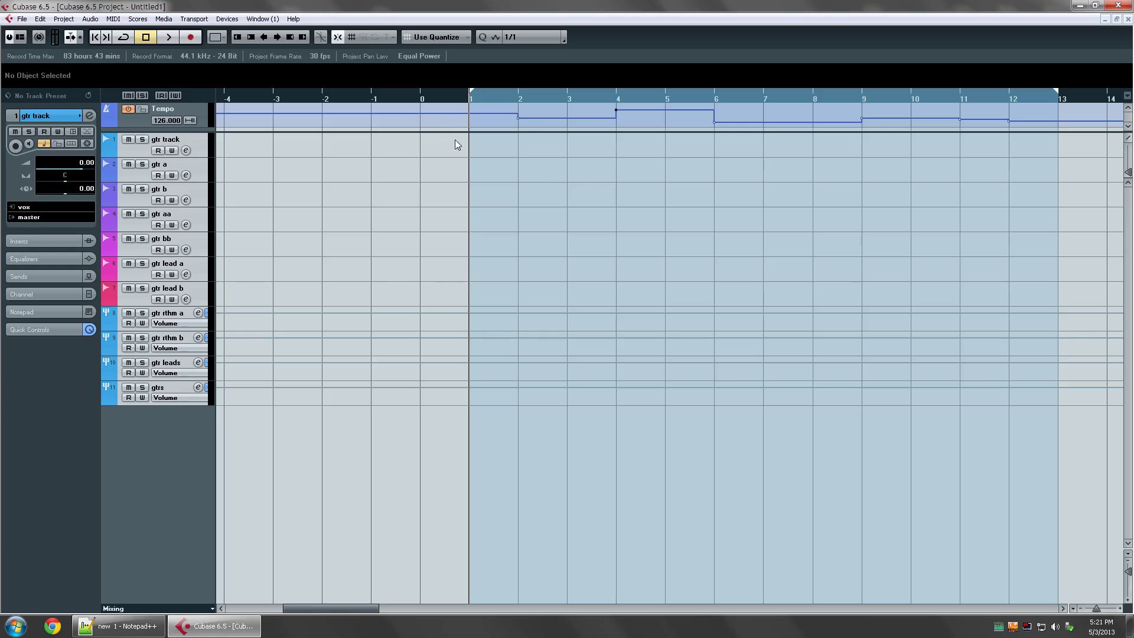
# - Place the project cursor at bar 0 and set the timecode there to 0:00:00:00
pyautogui.scroll(4, 463, 128)
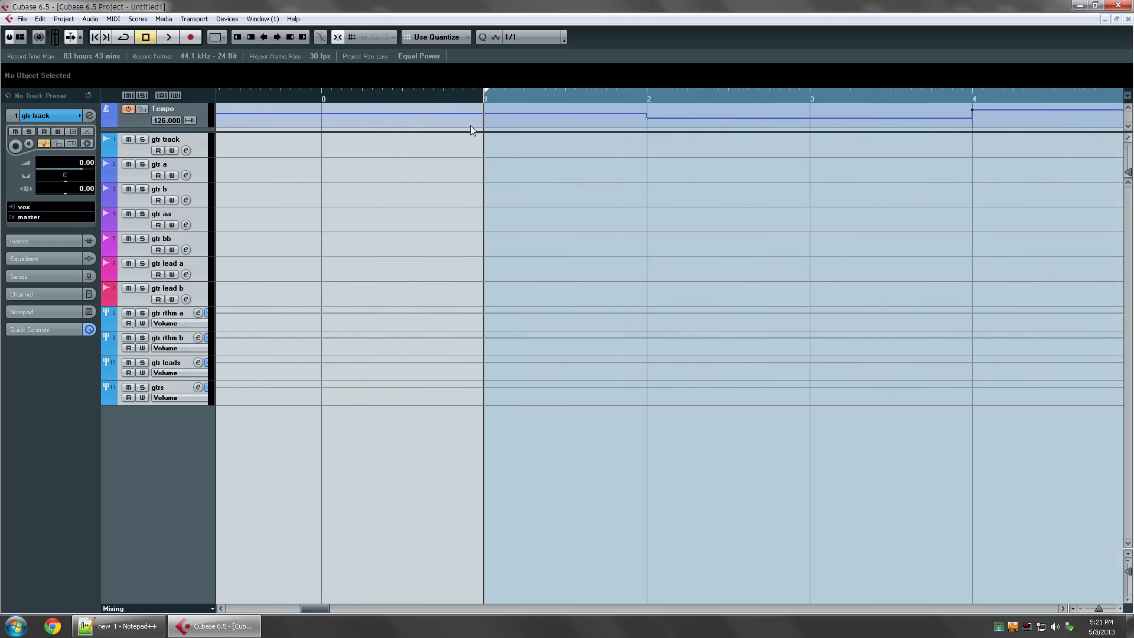
pyautogui.click(322, 101)
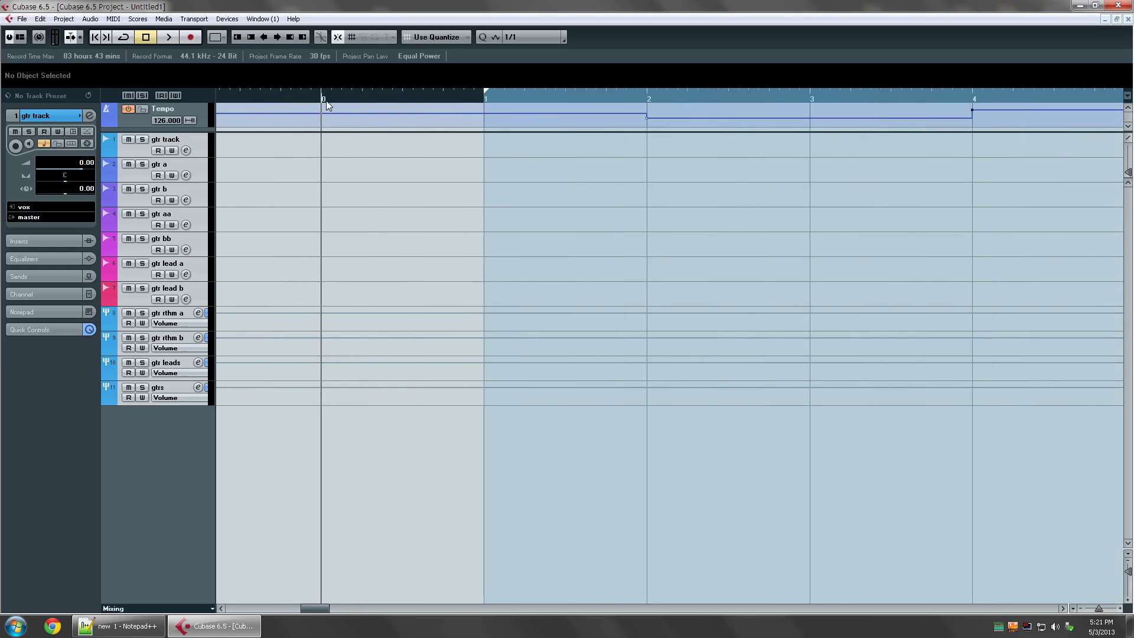
pyautogui.click(64, 18)
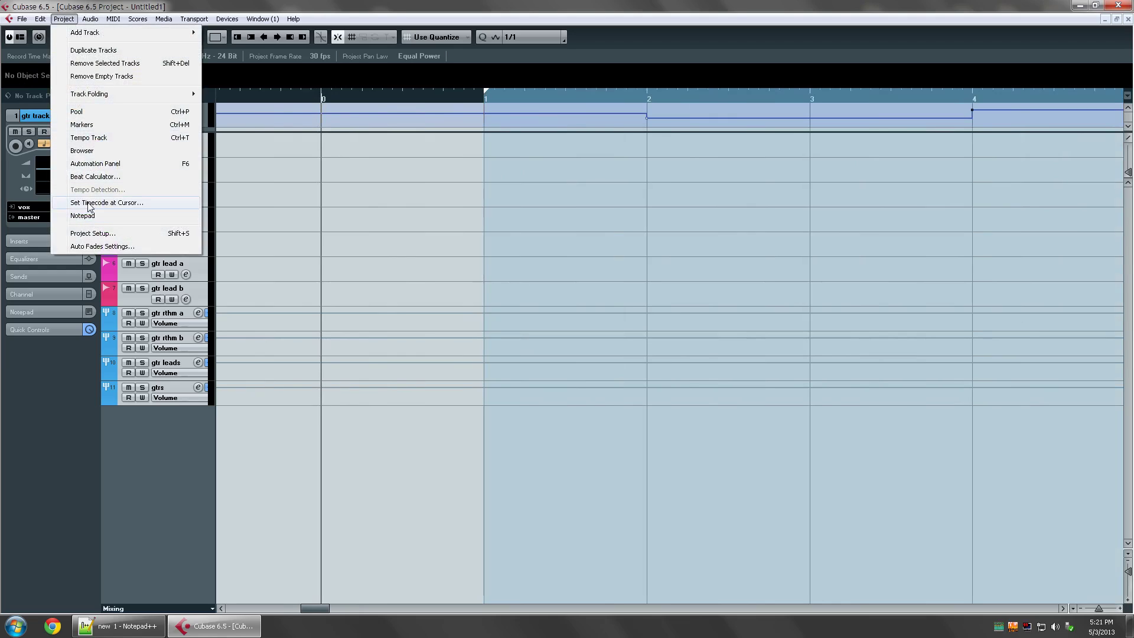
pyautogui.click(103, 202)
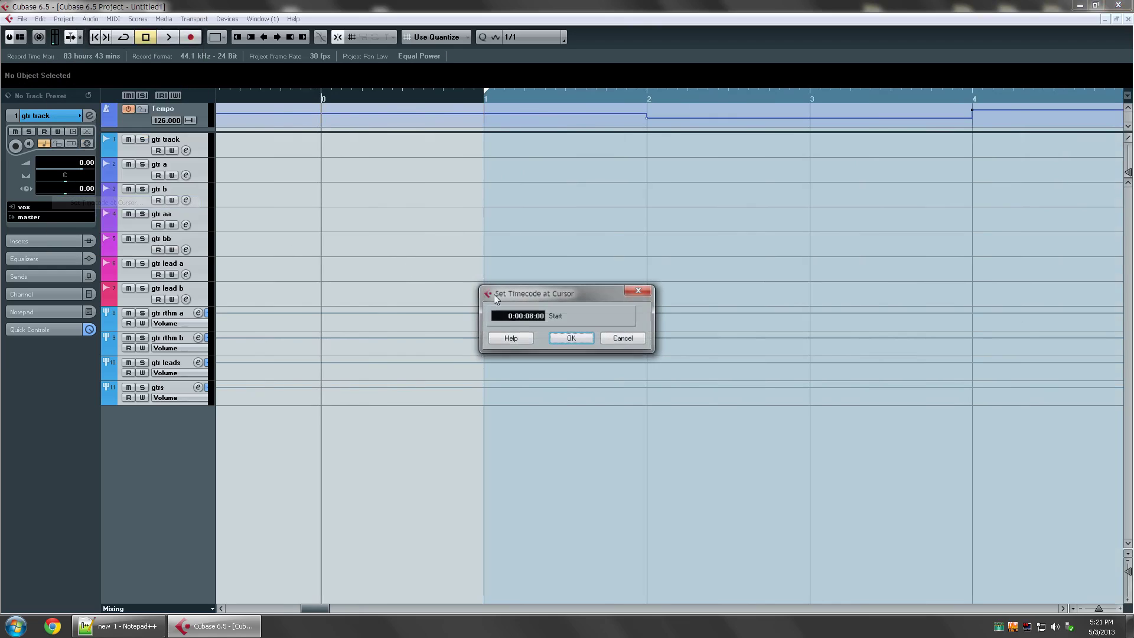
pyautogui.click(557, 335)
pyautogui.click(540, 340)
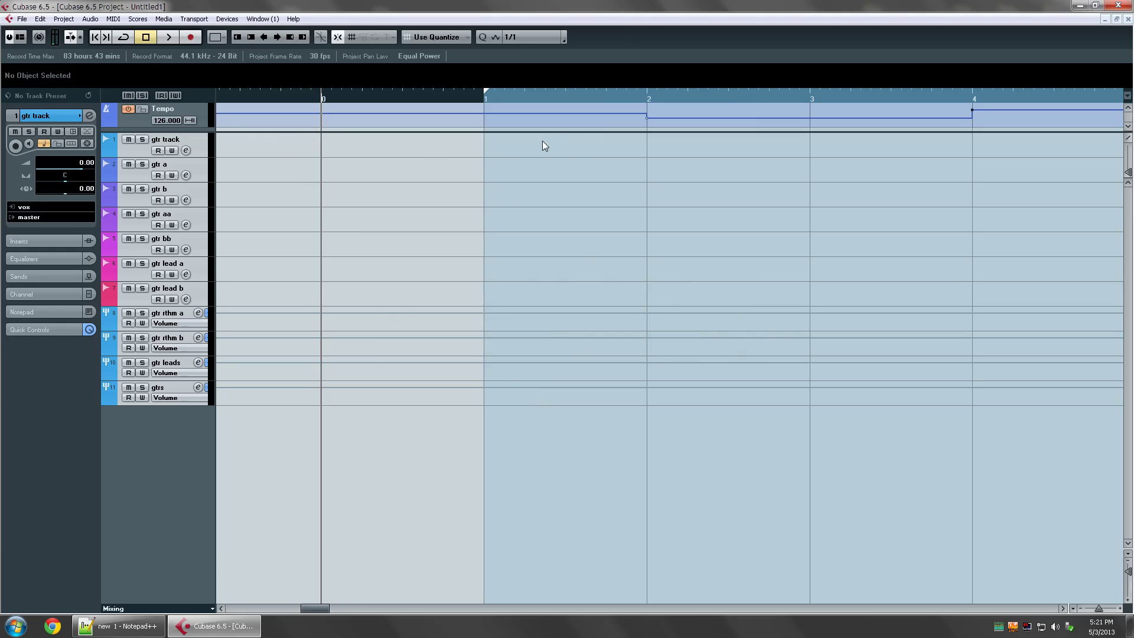
# - Add a ruler track below the tempo track and set its display format to Timecode
pyautogui.rightClick(204, 101)
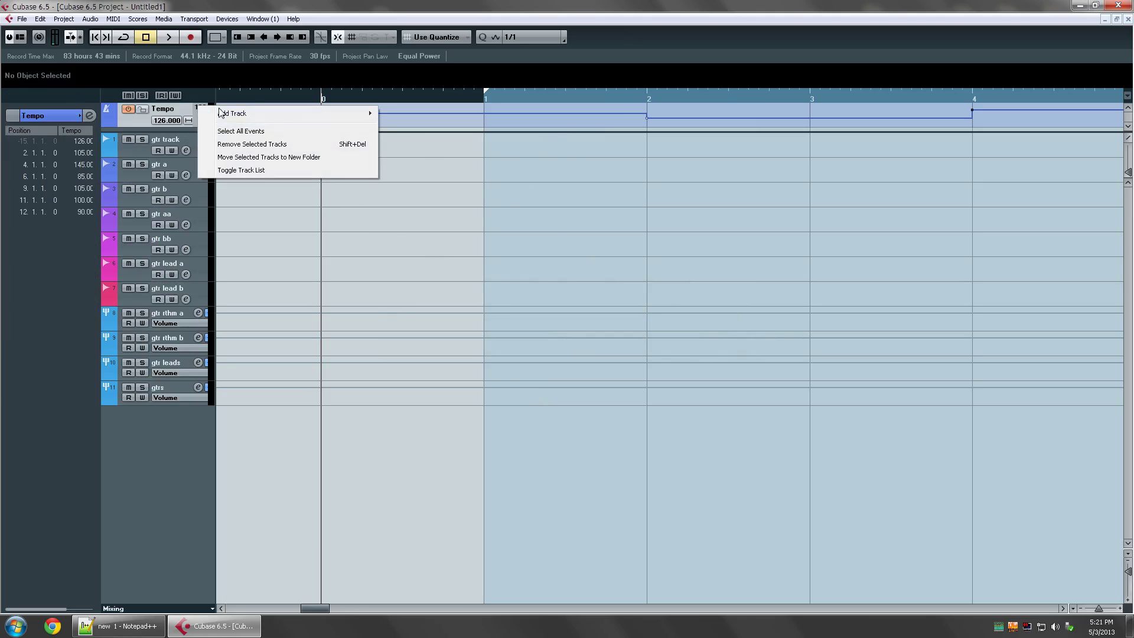
pyautogui.moveTo(265, 113)
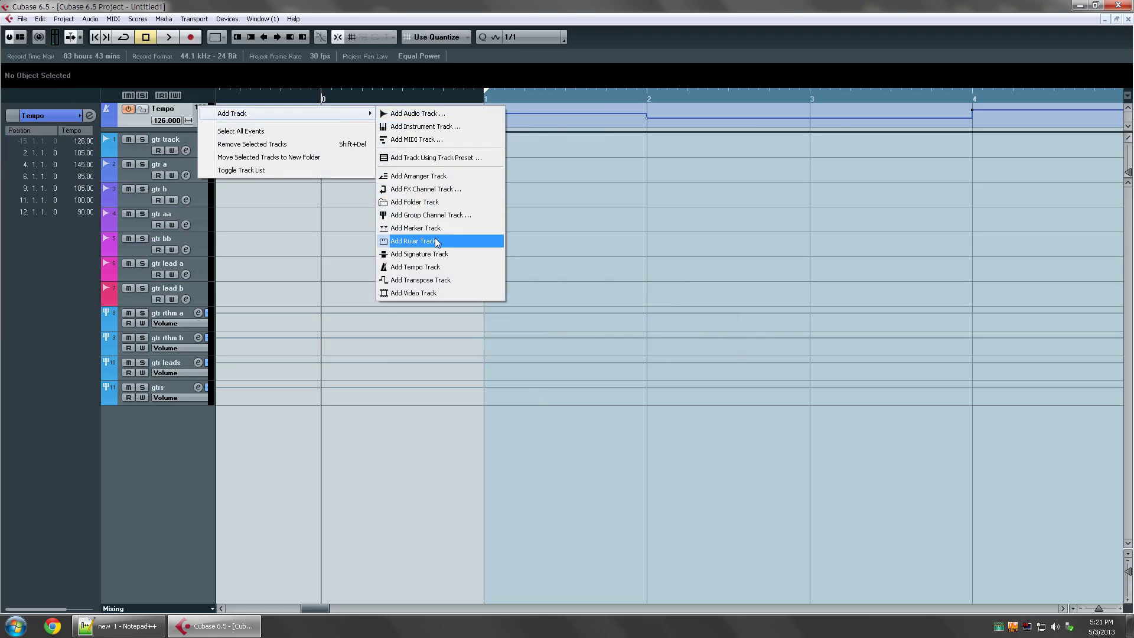
pyautogui.click(413, 241)
pyautogui.moveTo(232, 131); pyautogui.dragTo(231, 153)
pyautogui.click(168, 133)
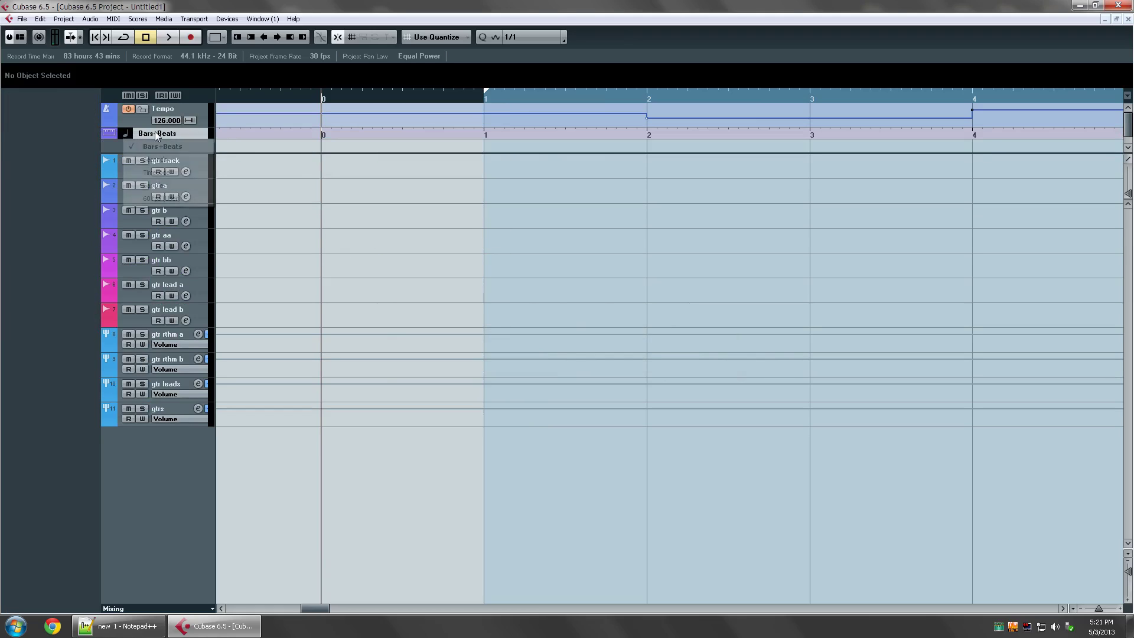
pyautogui.click(170, 176)
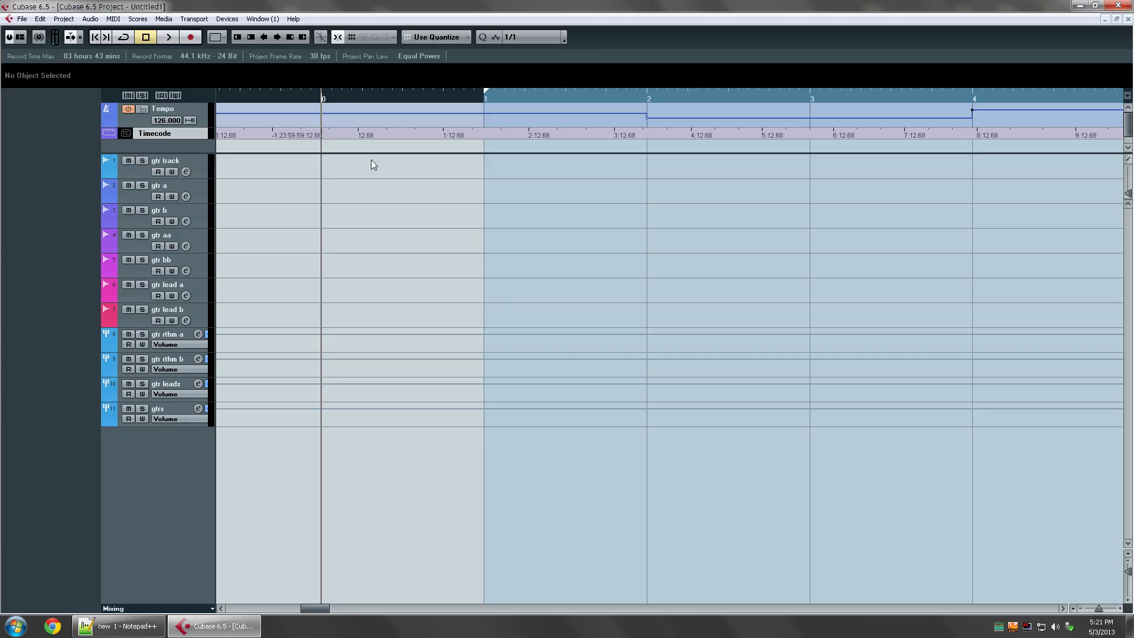
# - Set the timecode at bar 1 to 0:00:00:00 without keeping the project content at its timecode positions
pyautogui.scroll(10, 309, 147)
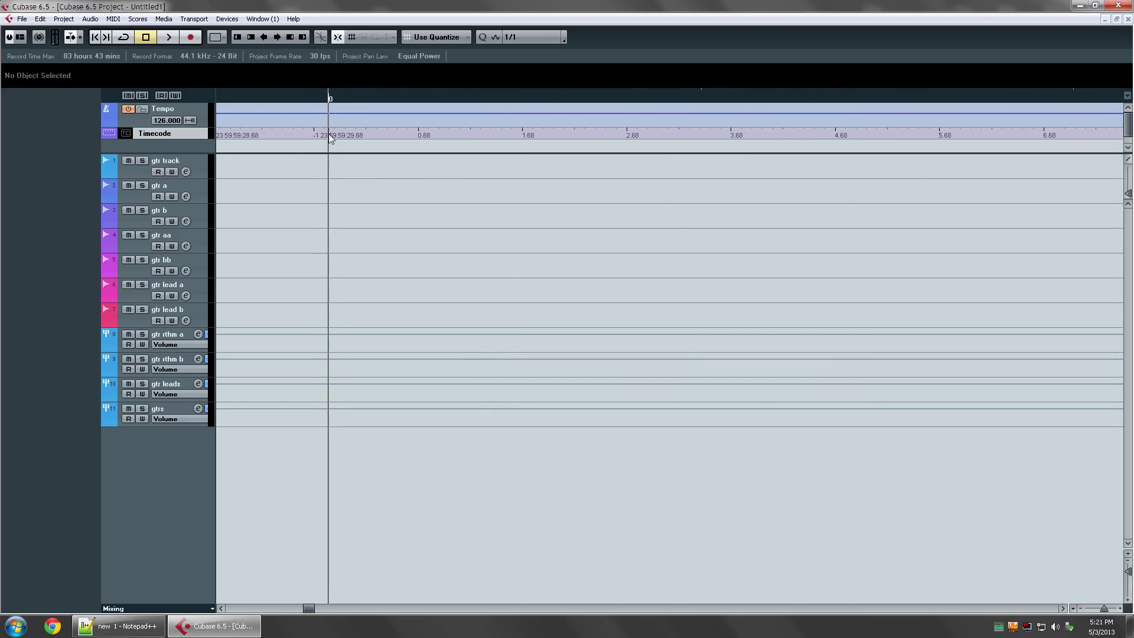
pyautogui.scroll(-10, 345, 130)
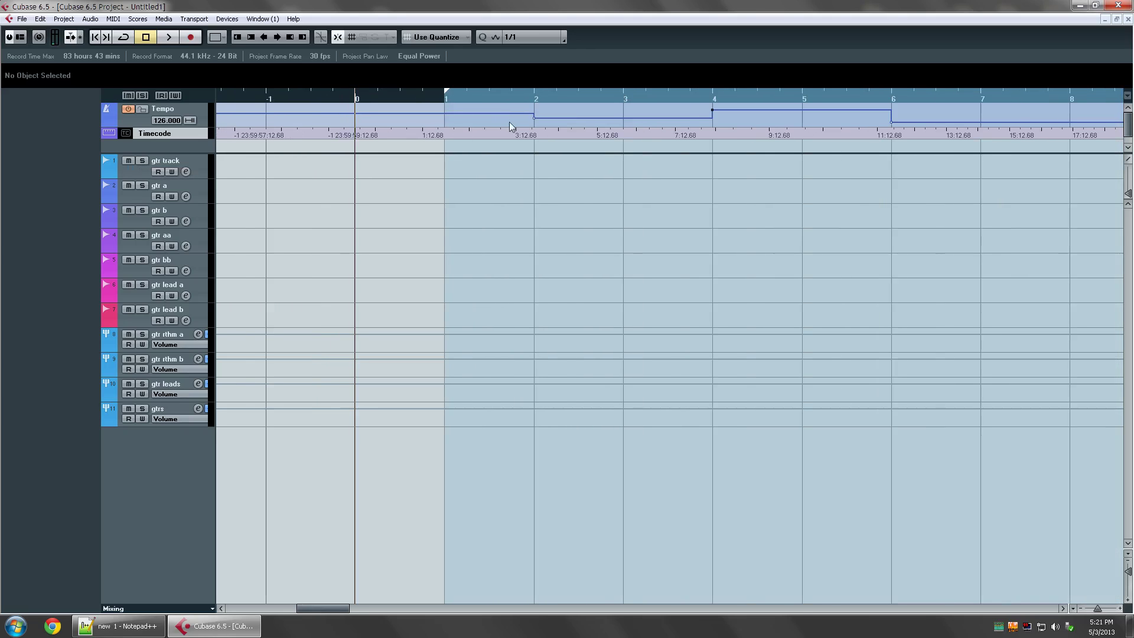
pyautogui.click(442, 97)
pyautogui.click(64, 18)
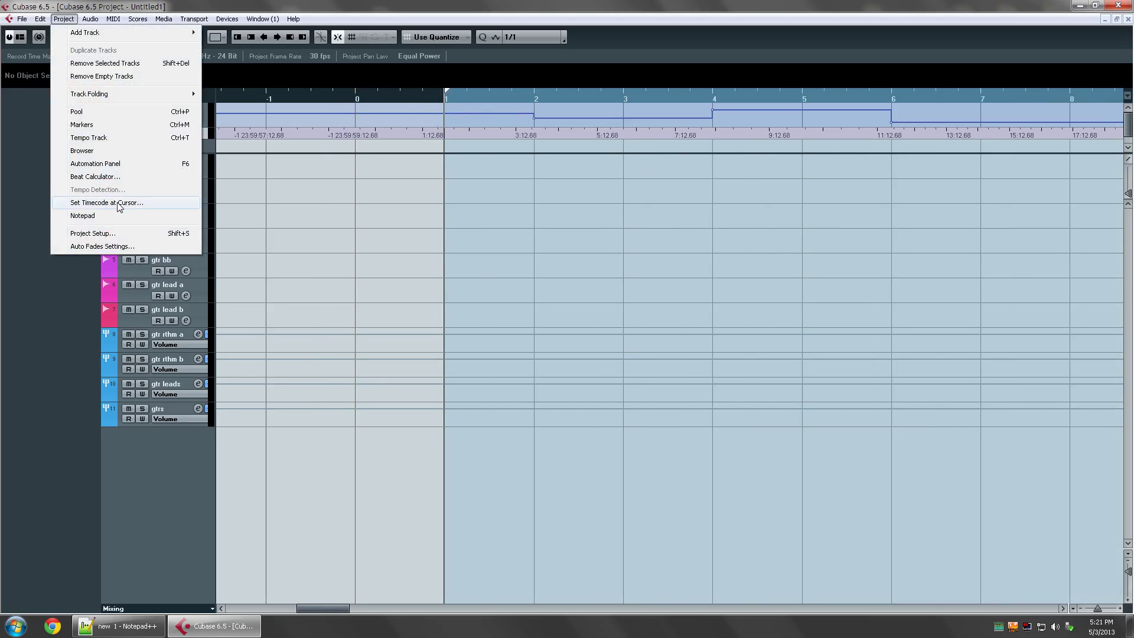
pyautogui.click(94, 202)
pyautogui.click(571, 335)
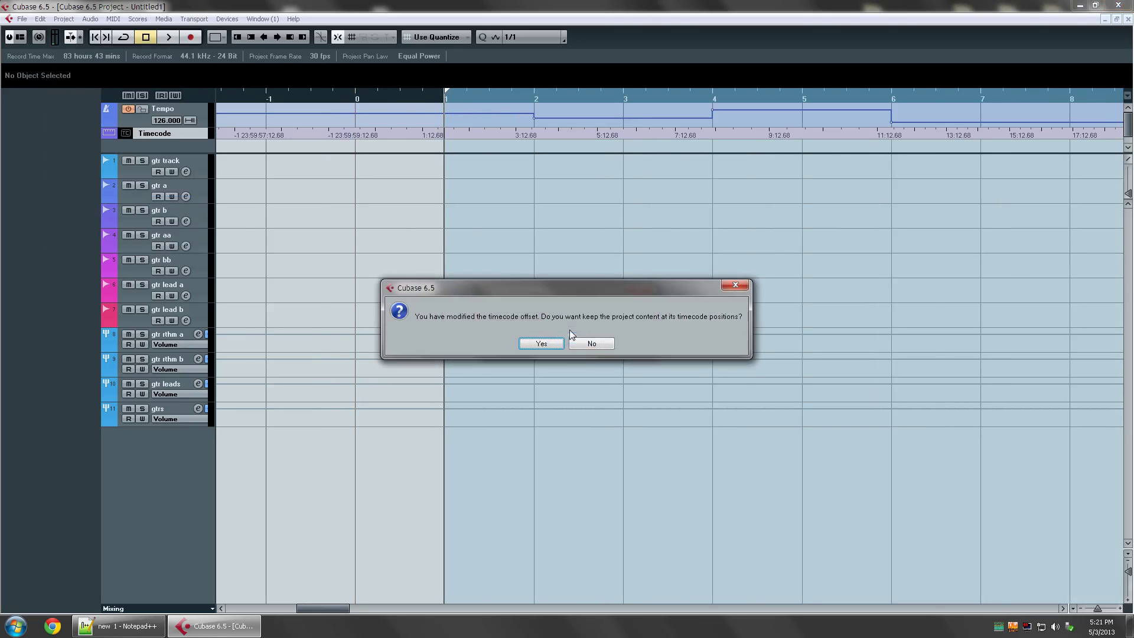
pyautogui.click(598, 344)
pyautogui.moveTo(447, 97); pyautogui.dragTo(125, 73)
# - Try to export the selected Timecode ruler track
pyautogui.click(22, 18)
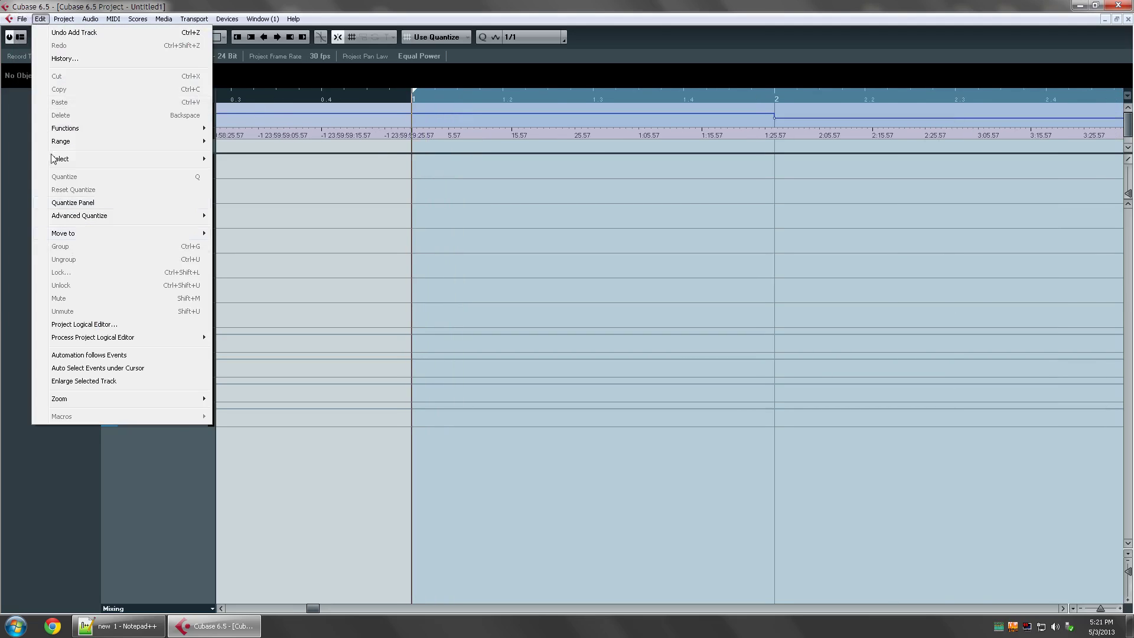
pyautogui.moveTo(61, 228)
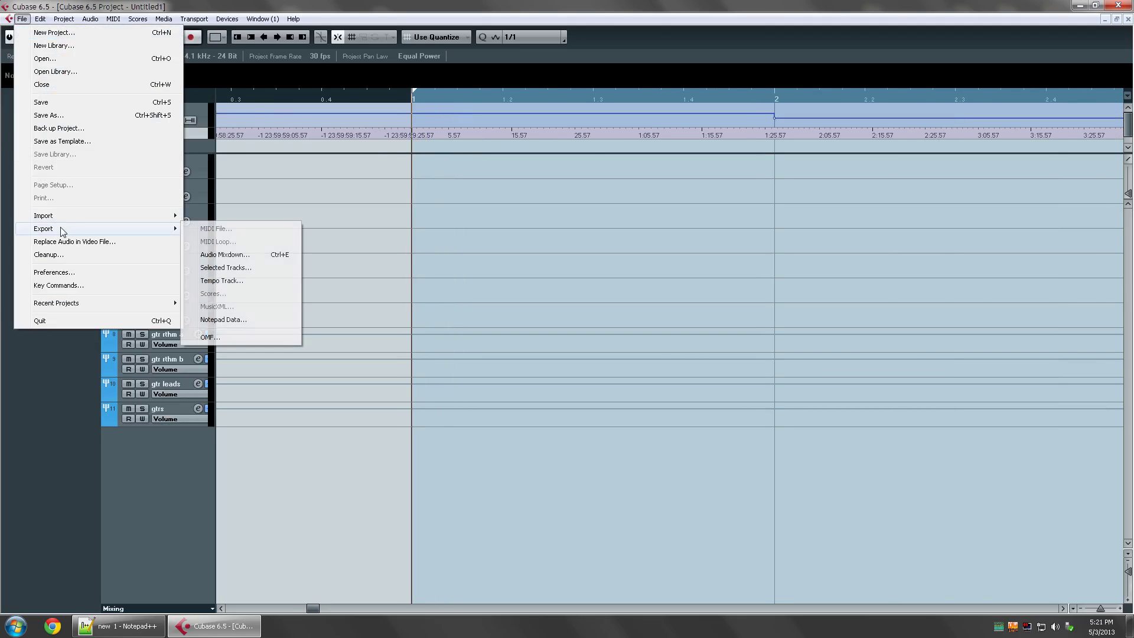
pyautogui.click(263, 268)
pyautogui.click(566, 340)
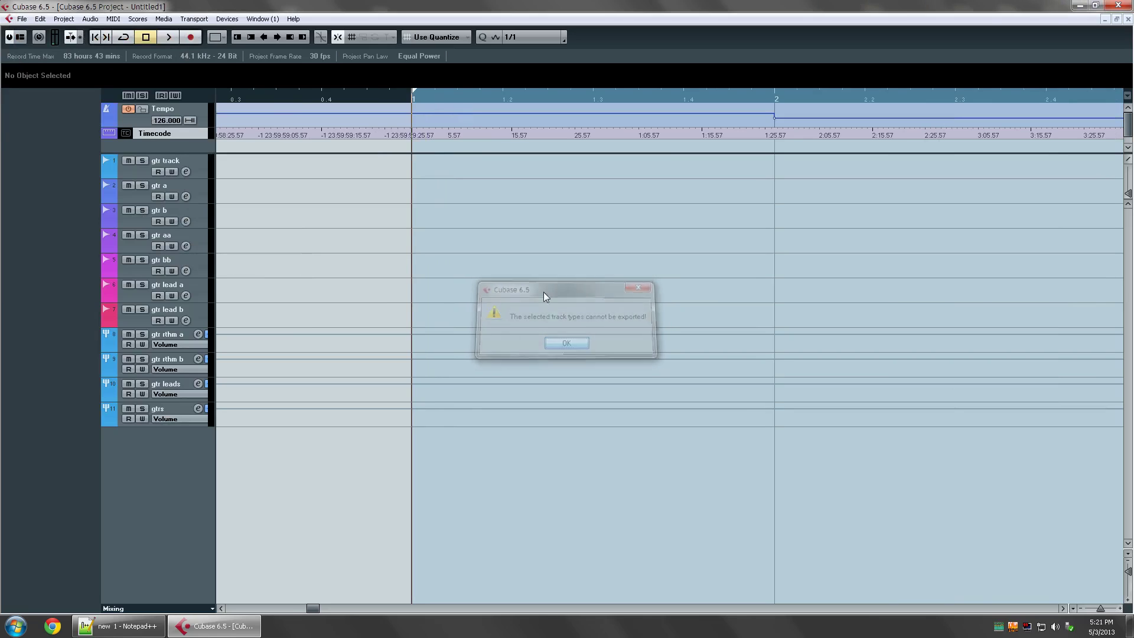
# - Select all tracks from gtr track through gtrs and start exporting them with the media files referenced
pyautogui.click(207, 174)
pyautogui.keyDown('shift'); pyautogui.click(195, 413); pyautogui.keyUp('shift')
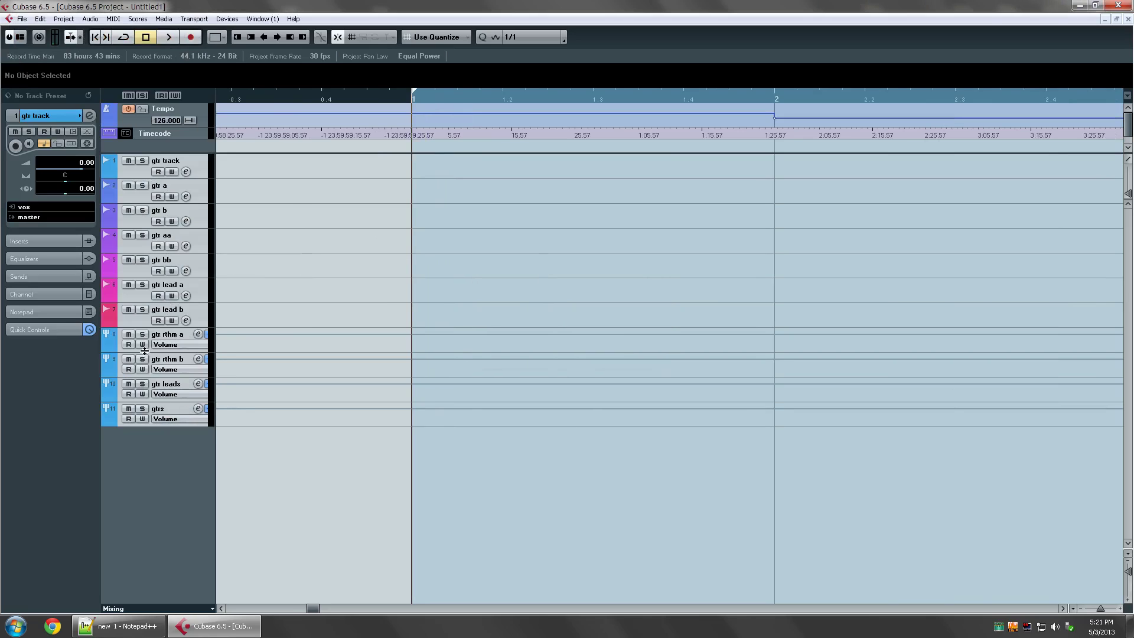
pyautogui.click(22, 19)
pyautogui.moveTo(85, 229)
pyautogui.click(266, 267)
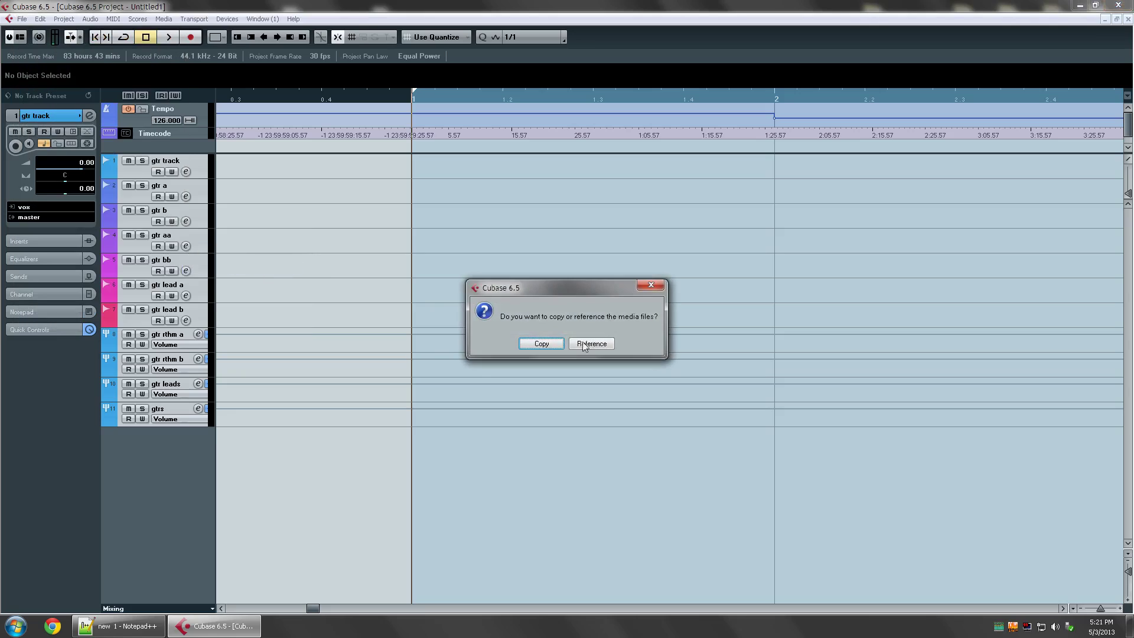
pyautogui.click(591, 343)
# - Save the exported tracks in the tutorial folder as guitar setup 2
pyautogui.write('g')
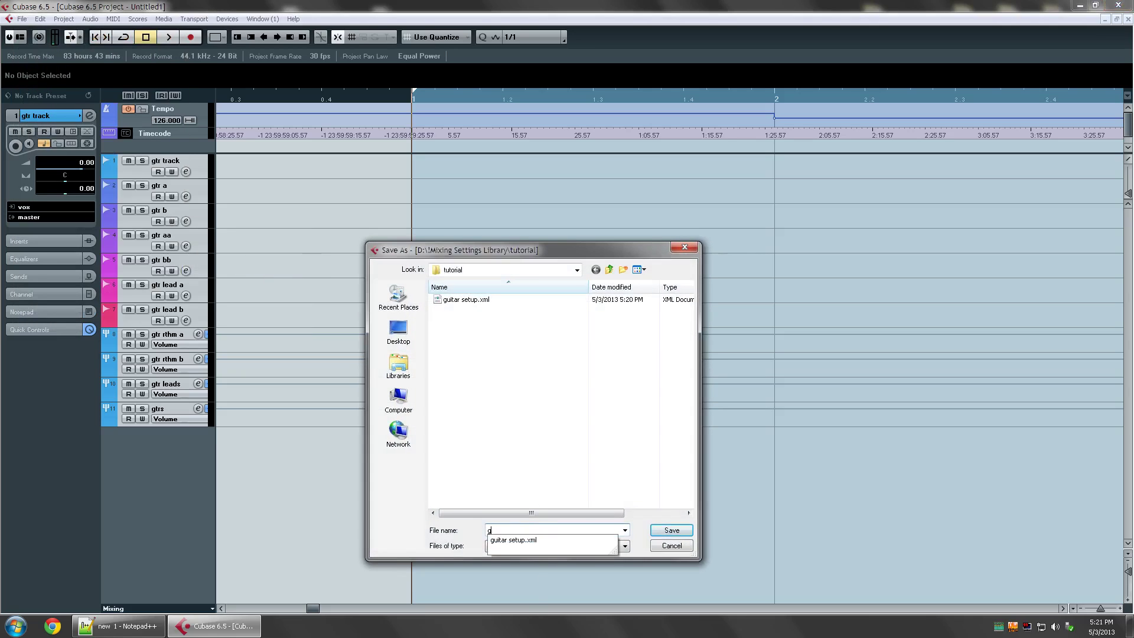
pyautogui.write('uitar setup 2')
pyautogui.press('Return')
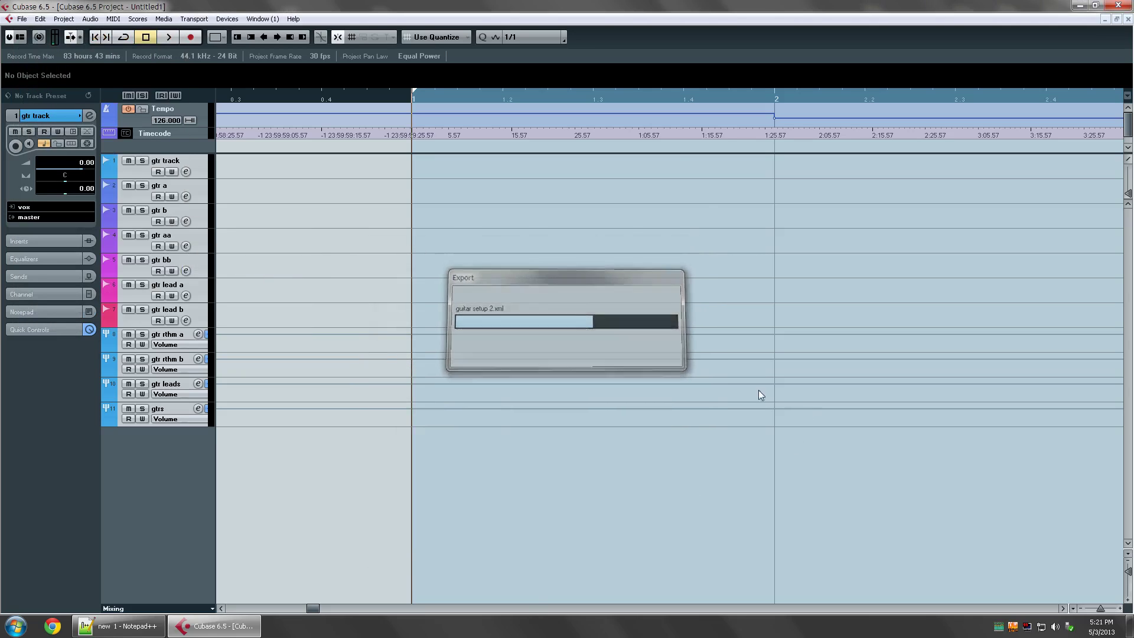
pyautogui.moveTo(681, 232); pyautogui.dragTo(451, 211)
pyautogui.scroll(-5, 449, 211)
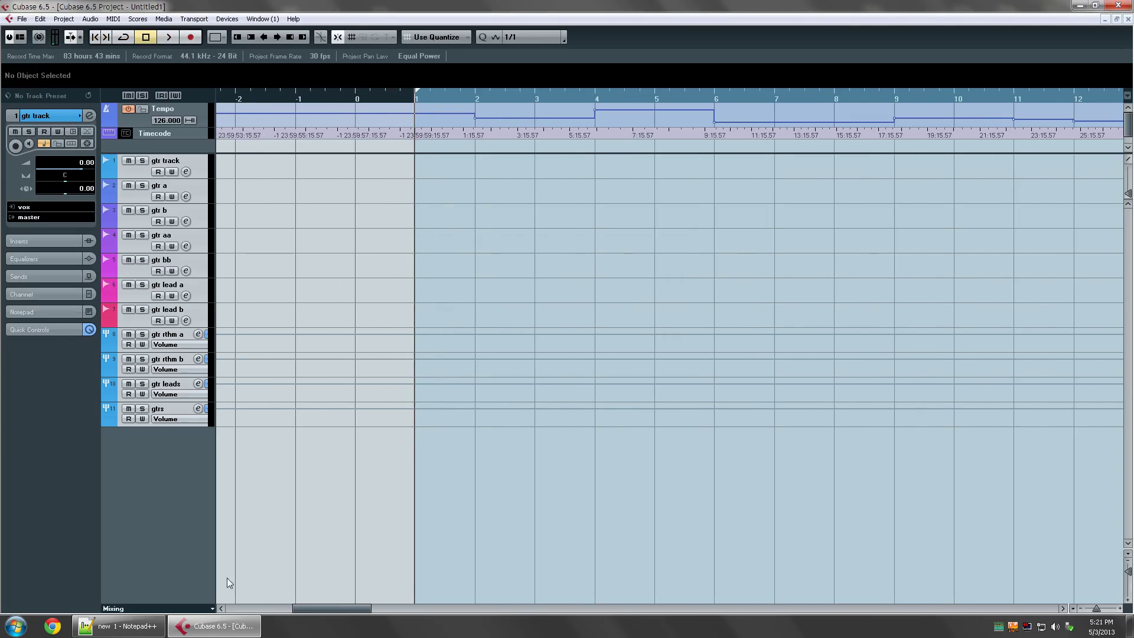
# - Switch to Notepad++ and open guitar setup.xml from the tutorial folder in !Mixing Settings Library on drive D
pyautogui.click(121, 626)
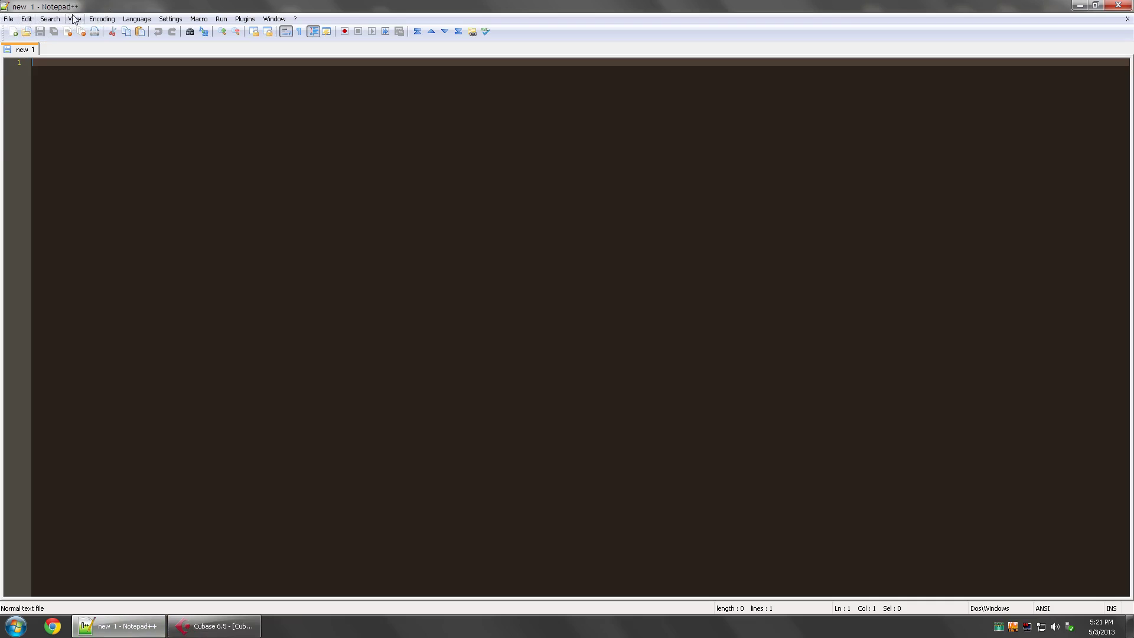
pyautogui.click(27, 32)
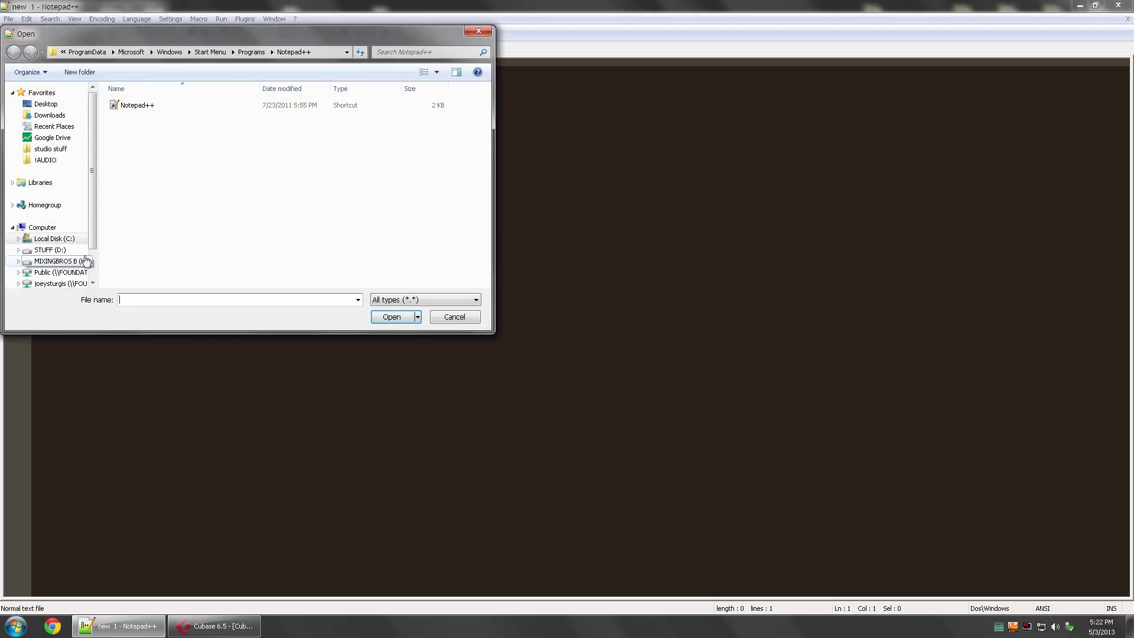
pyautogui.click(59, 250)
pyautogui.doubleClick(144, 117)
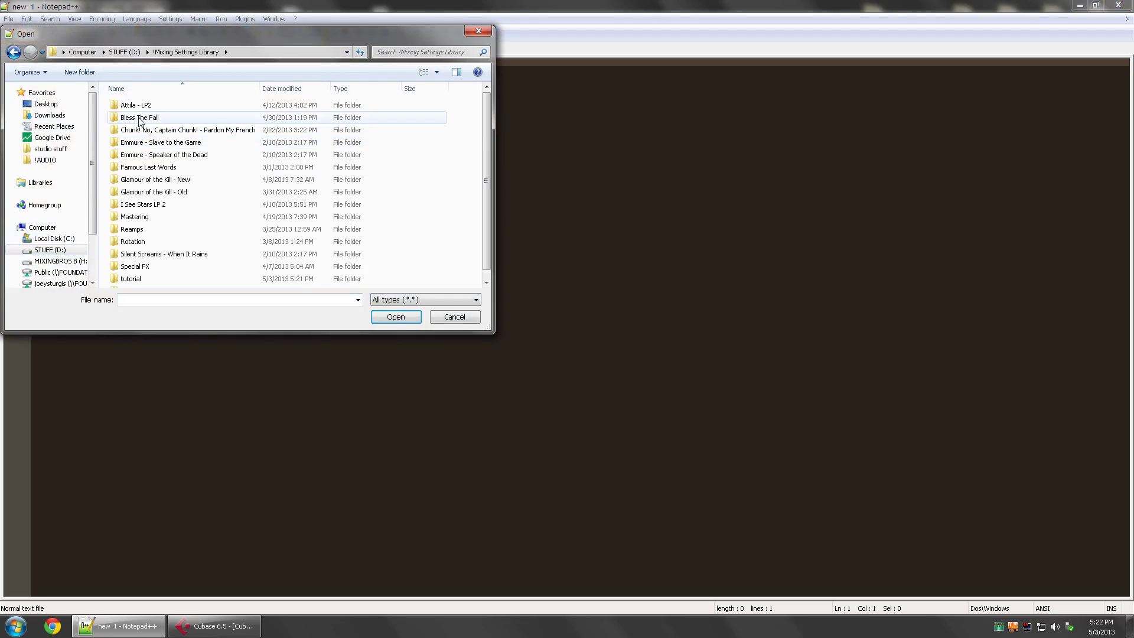
pyautogui.scroll(-1, 146, 282)
pyautogui.doubleClick(140, 270)
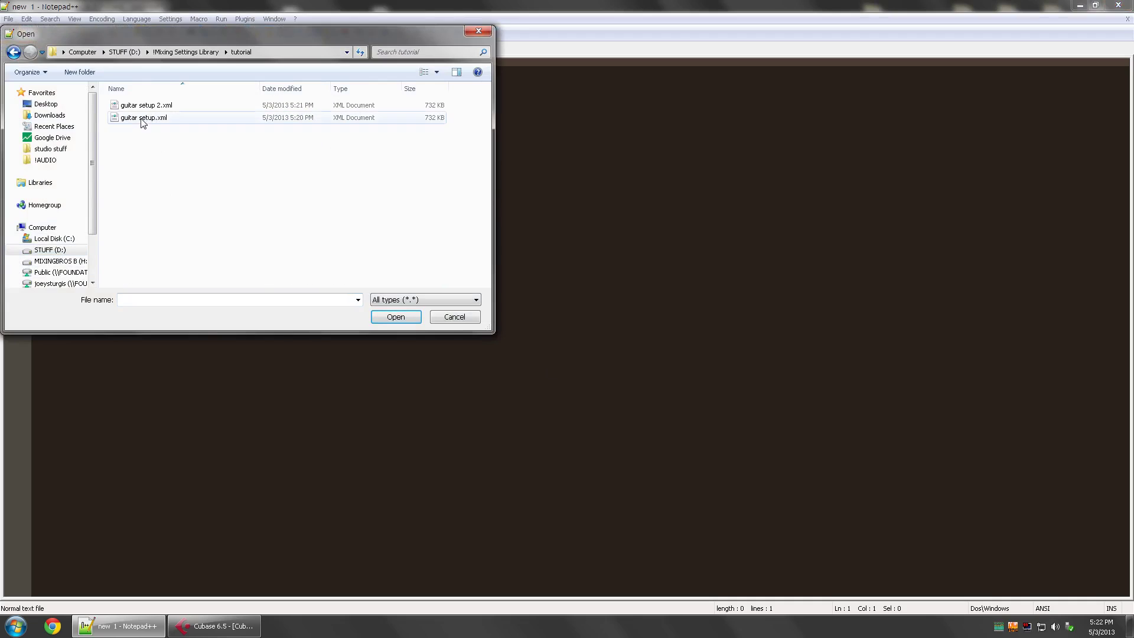
pyautogui.doubleClick(143, 117)
# - Open guitar setup 2.xml alongside the first file and return to guitar setup.xml
pyautogui.click(26, 32)
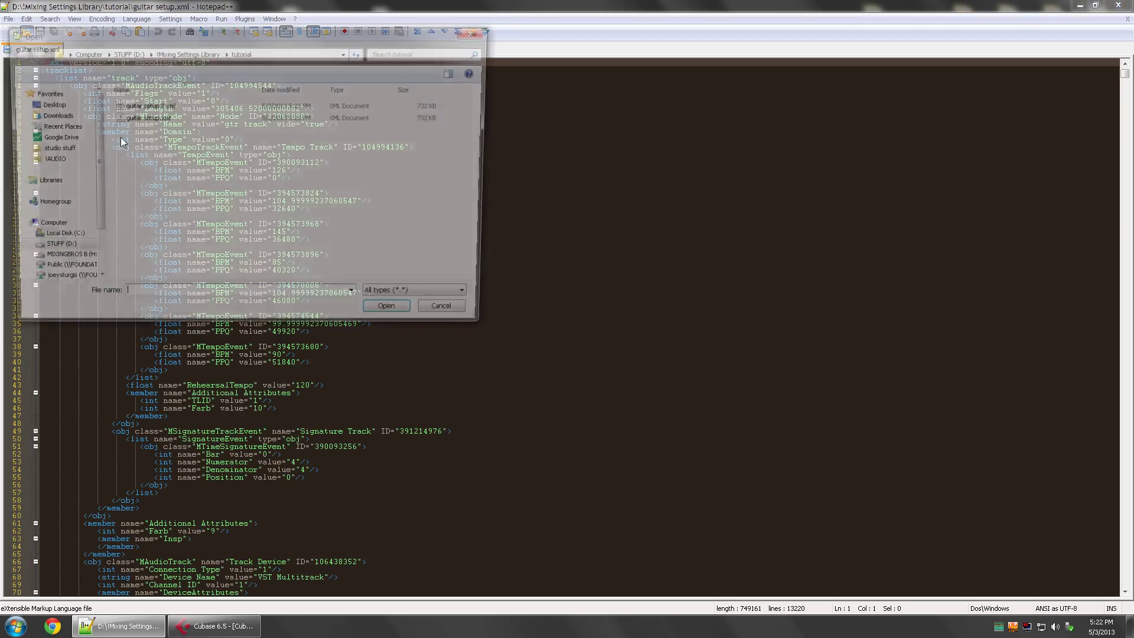
pyautogui.doubleClick(142, 106)
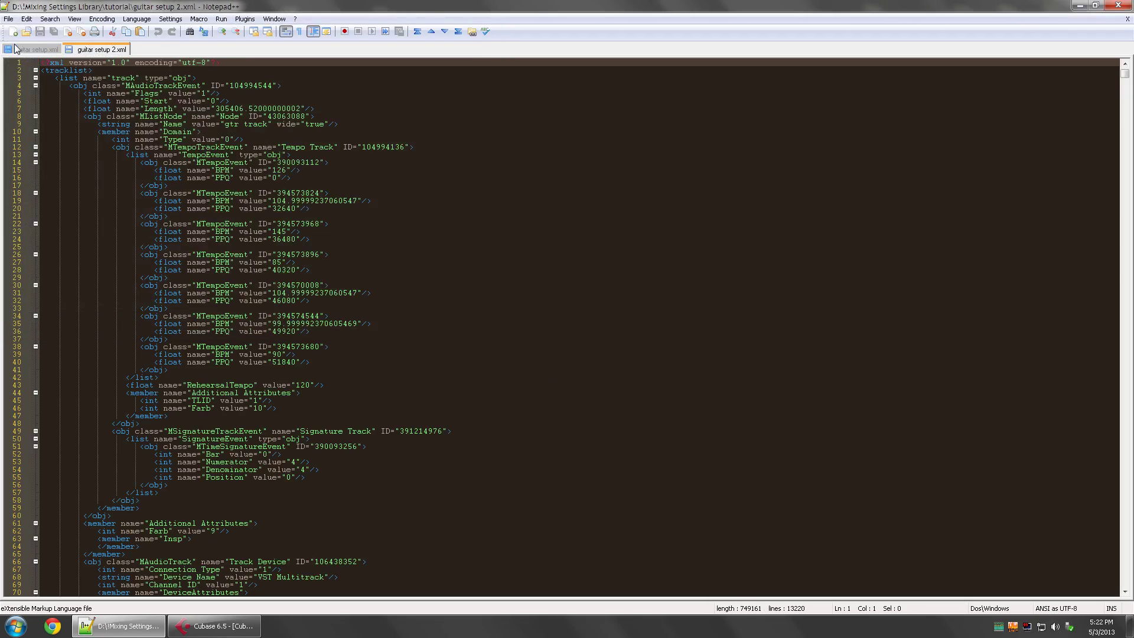
pyautogui.click(16, 49)
# - Search guitar setup.xml for offset and highlight the whole PArrangeSetup object block near the file's end
pyautogui.scroll(-6, 561, 325)
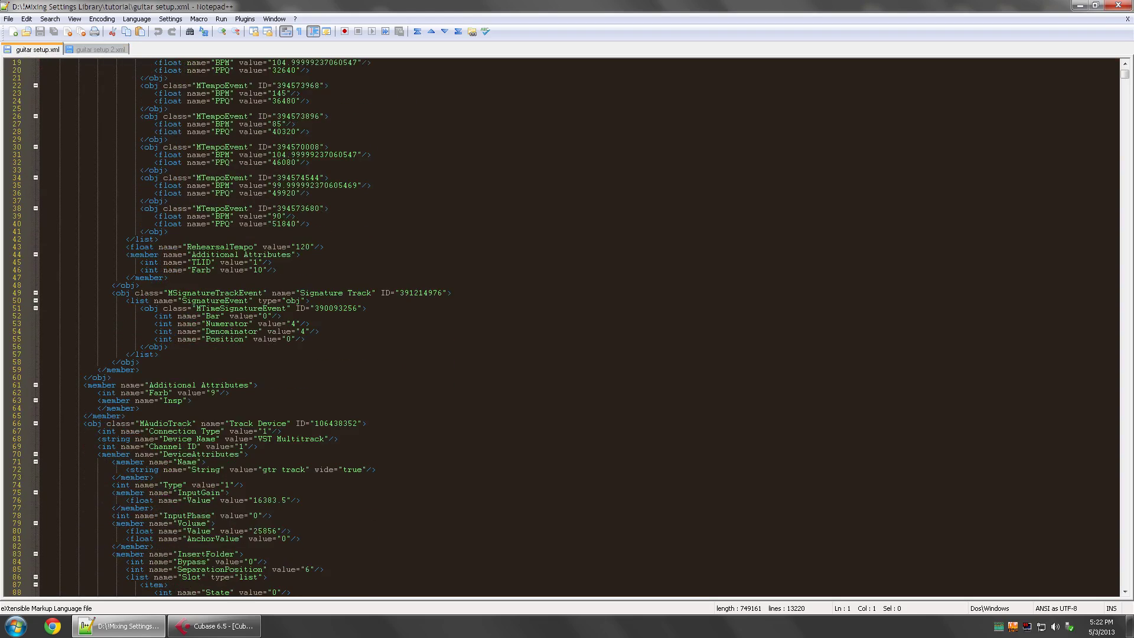
pyautogui.hotkey('ctrl', 'f')
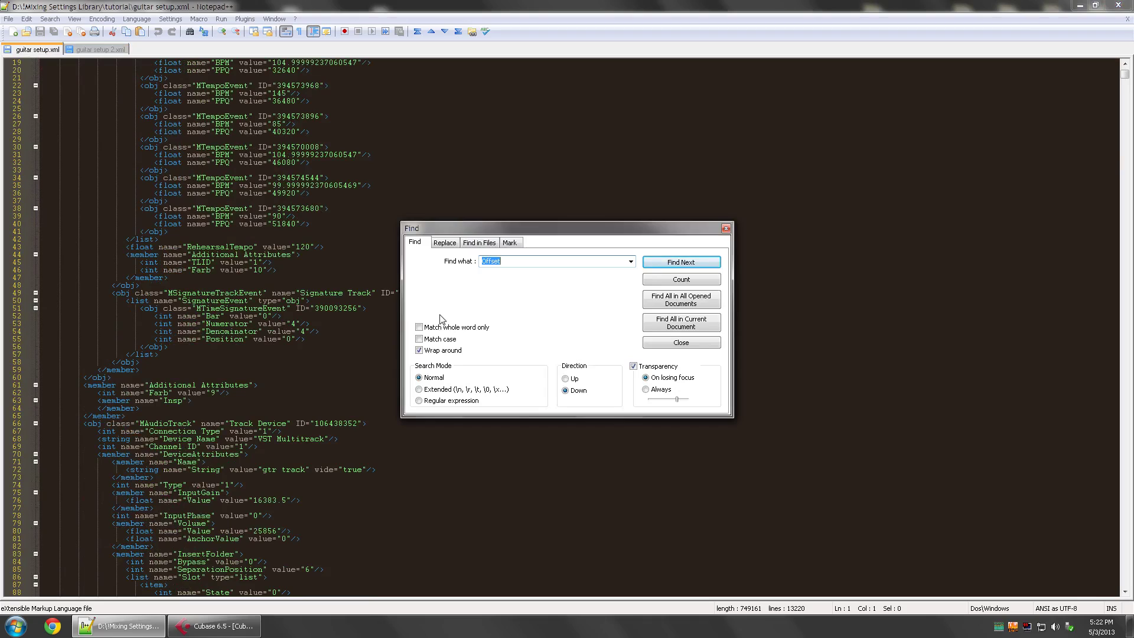
pyautogui.write('offset')
pyautogui.press('Return')
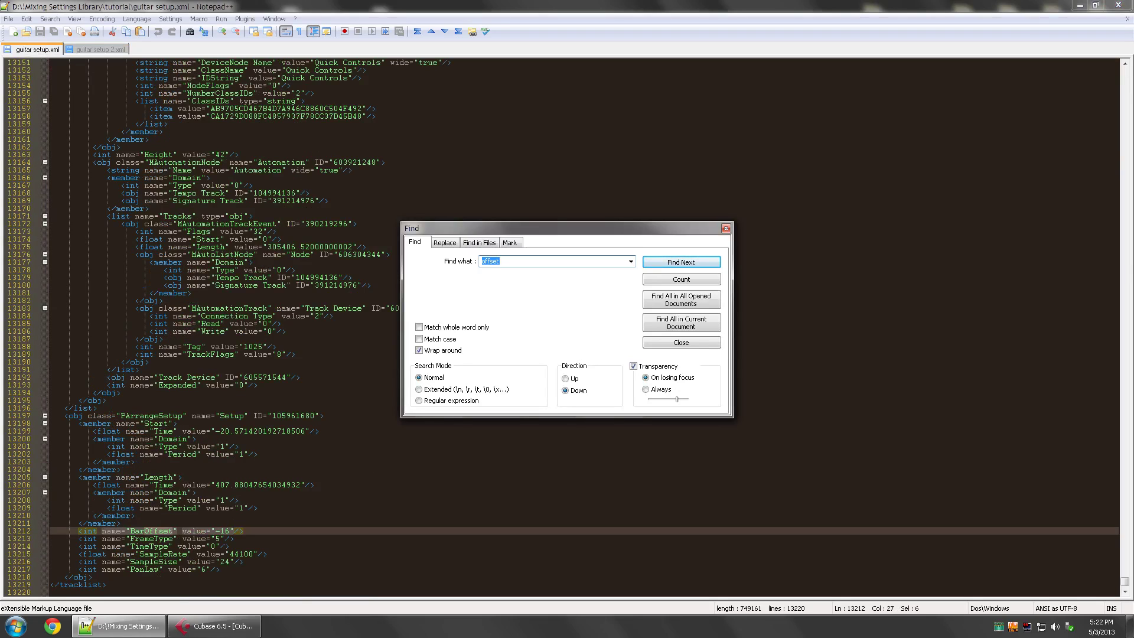
pyautogui.press('Down')
pyautogui.click(725, 228)
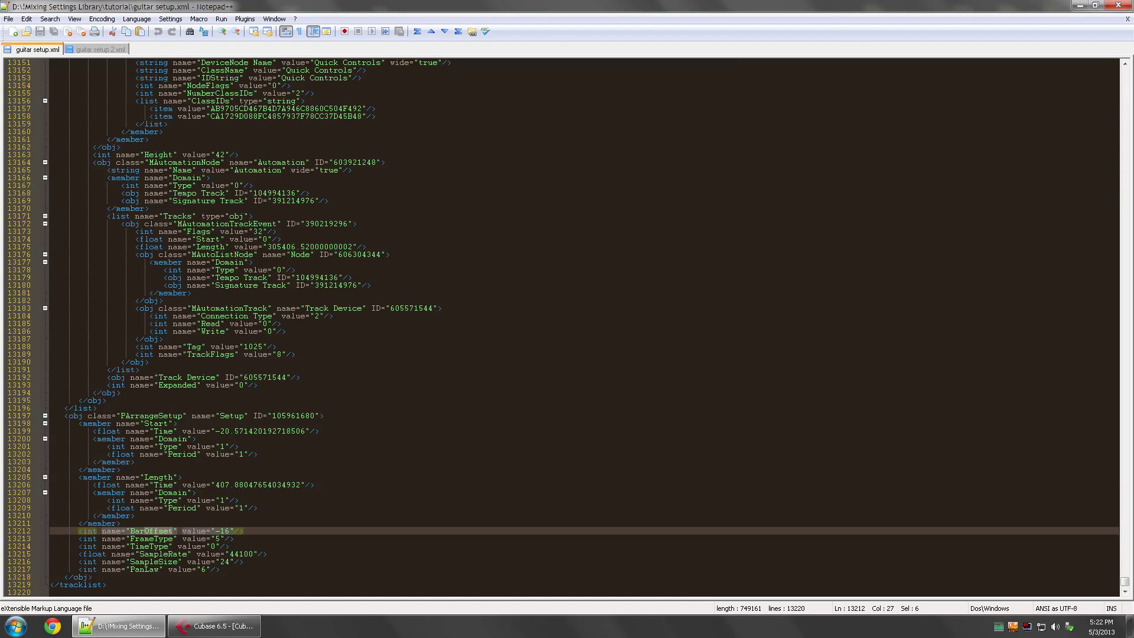
pyautogui.moveTo(64, 416); pyautogui.dragTo(93, 577)
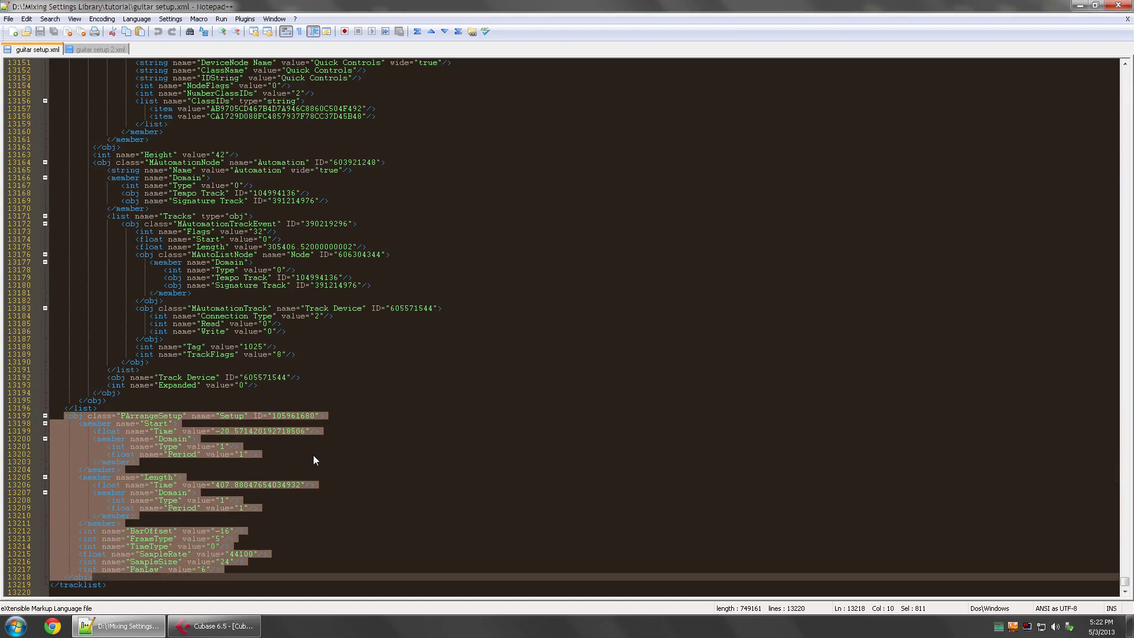
# - Search guitar setup 2.xml for offset to reach its project setup values
pyautogui.click(100, 49)
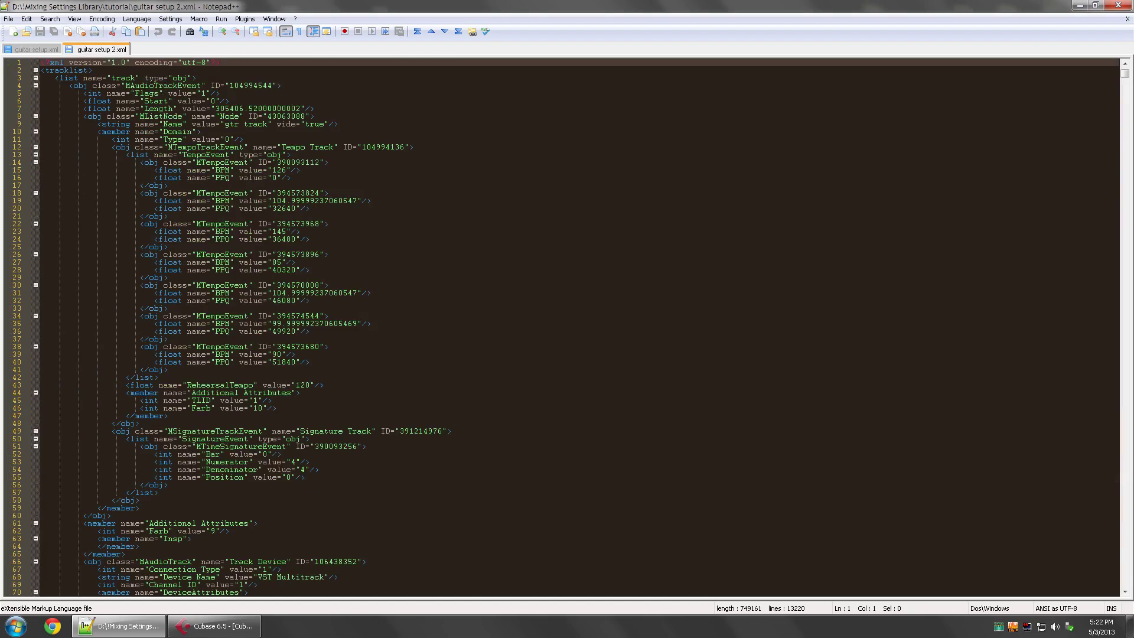
pyautogui.hotkey('ctrl', 'f')
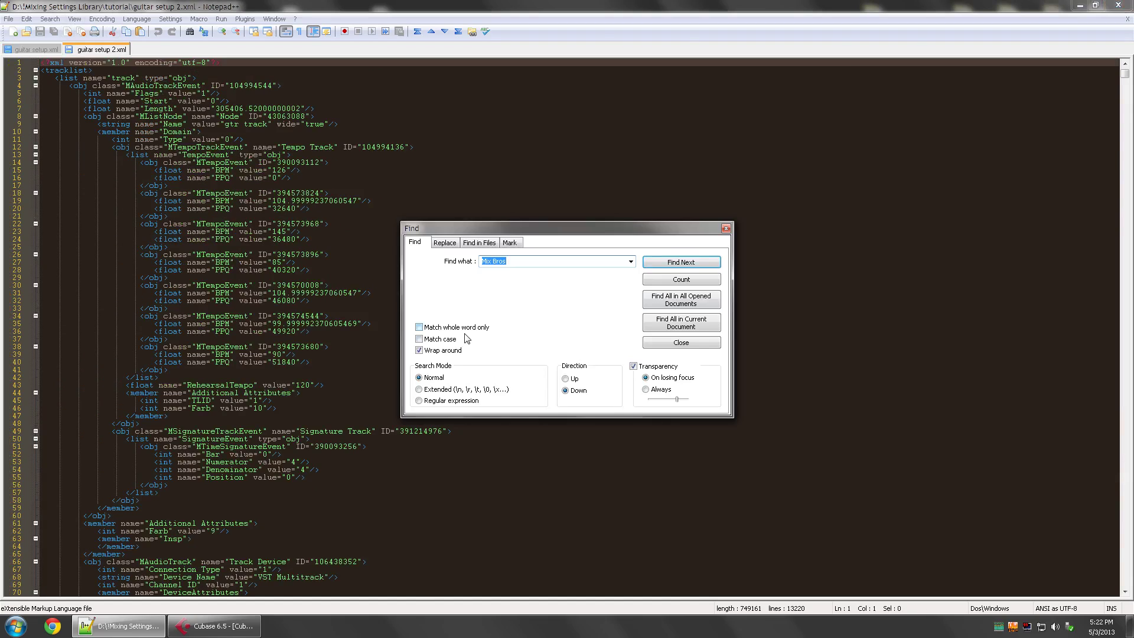
pyautogui.write('offset')
pyautogui.press('Return')
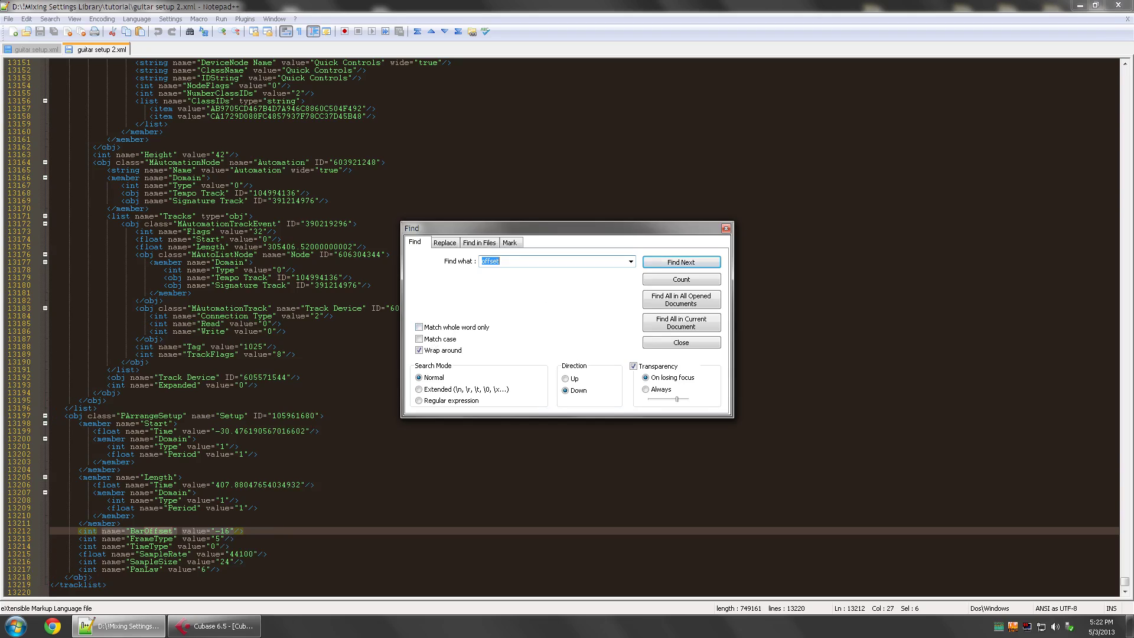
# - Highlight the PArrangeSetup object block in guitar setup 2.xml and compare its values with the same block in guitar setup.xml
pyautogui.moveTo(64, 416); pyautogui.dragTo(92, 577)
pyautogui.click(726, 228)
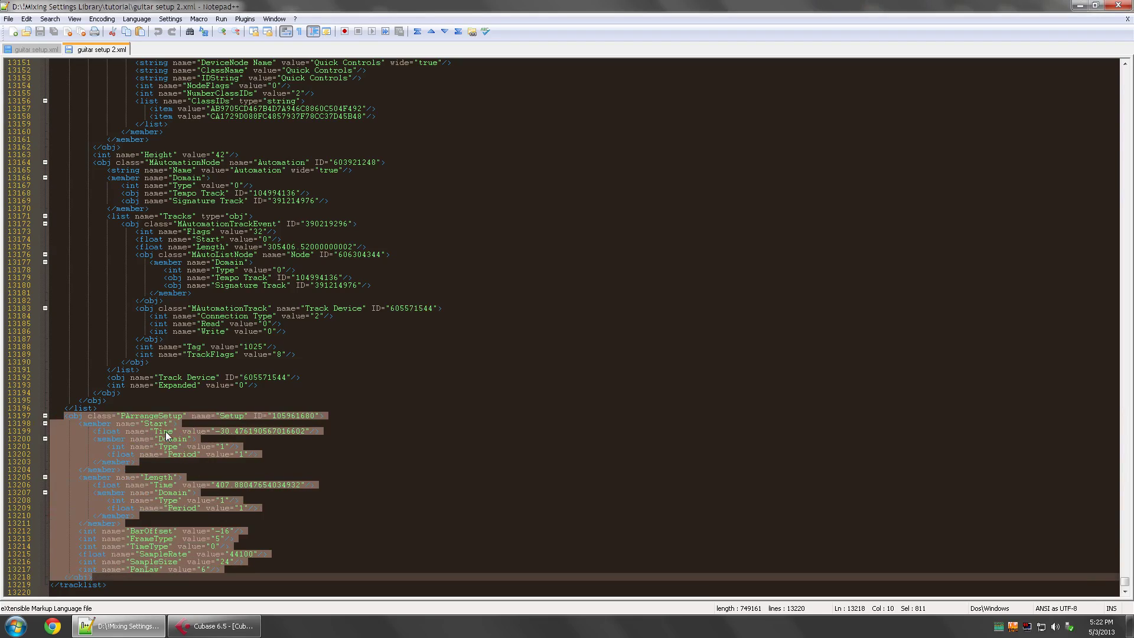
pyautogui.click(40, 49)
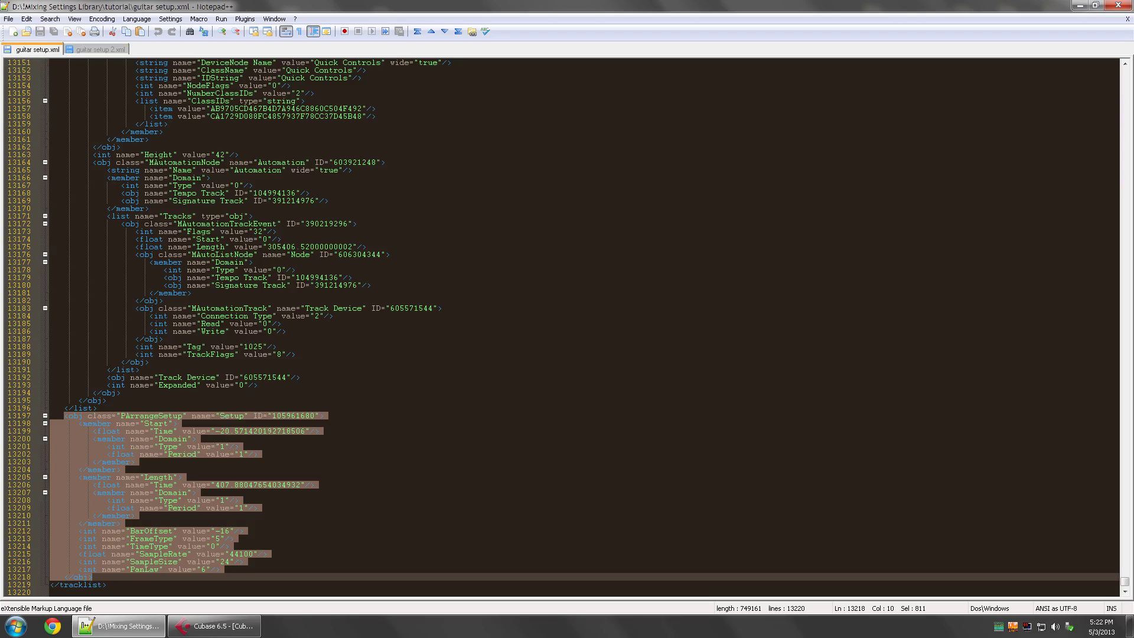
pyautogui.click(102, 50)
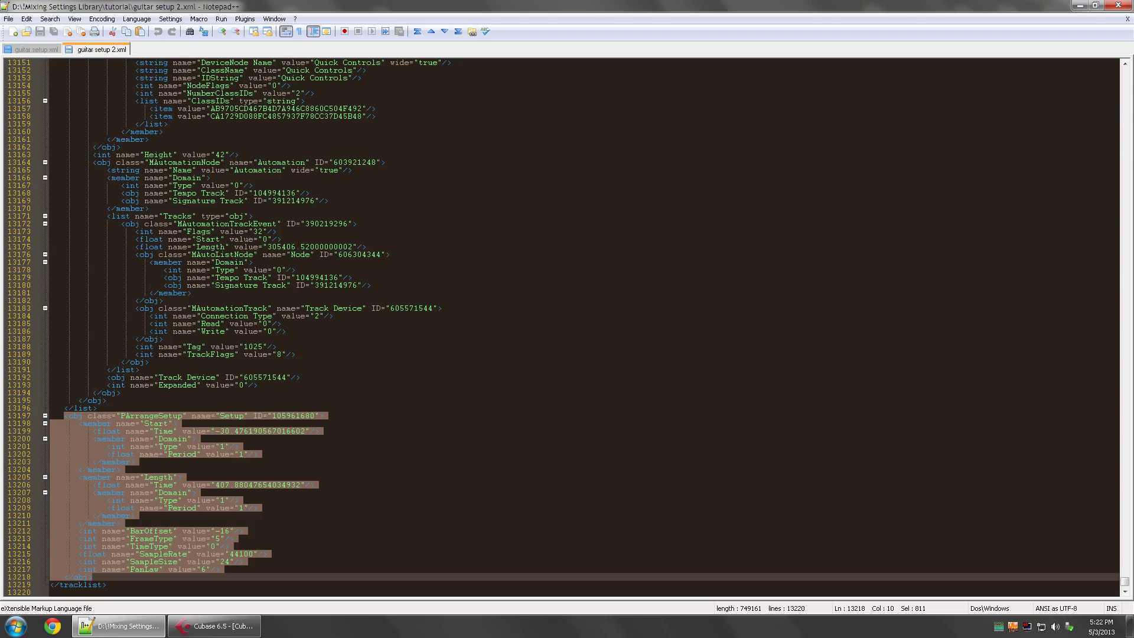
pyautogui.click(35, 49)
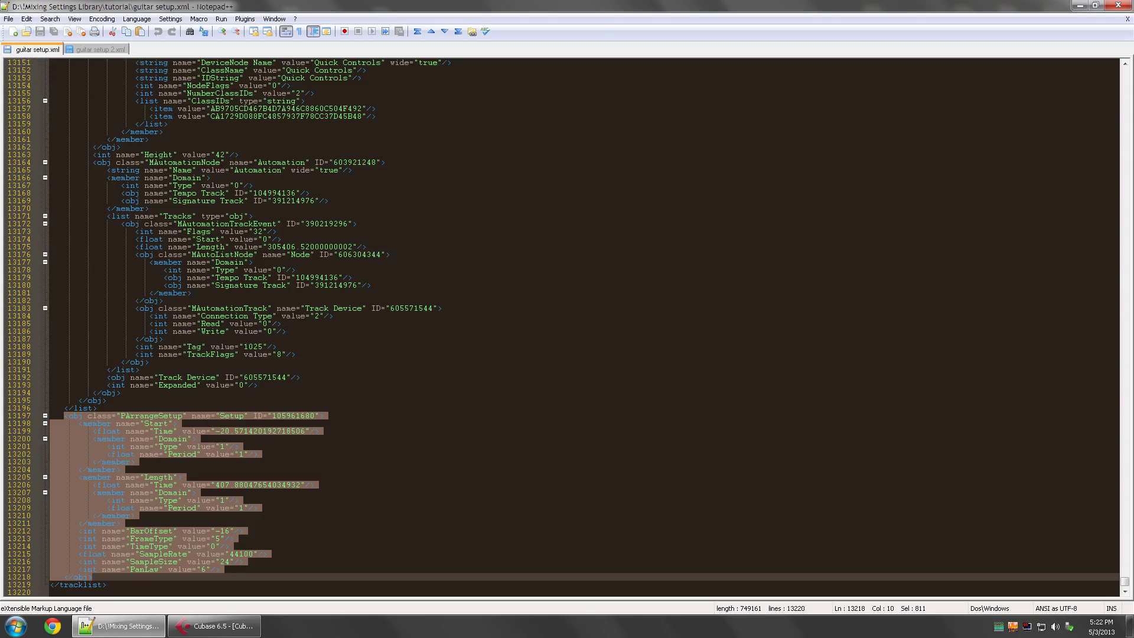
pyautogui.click(93, 52)
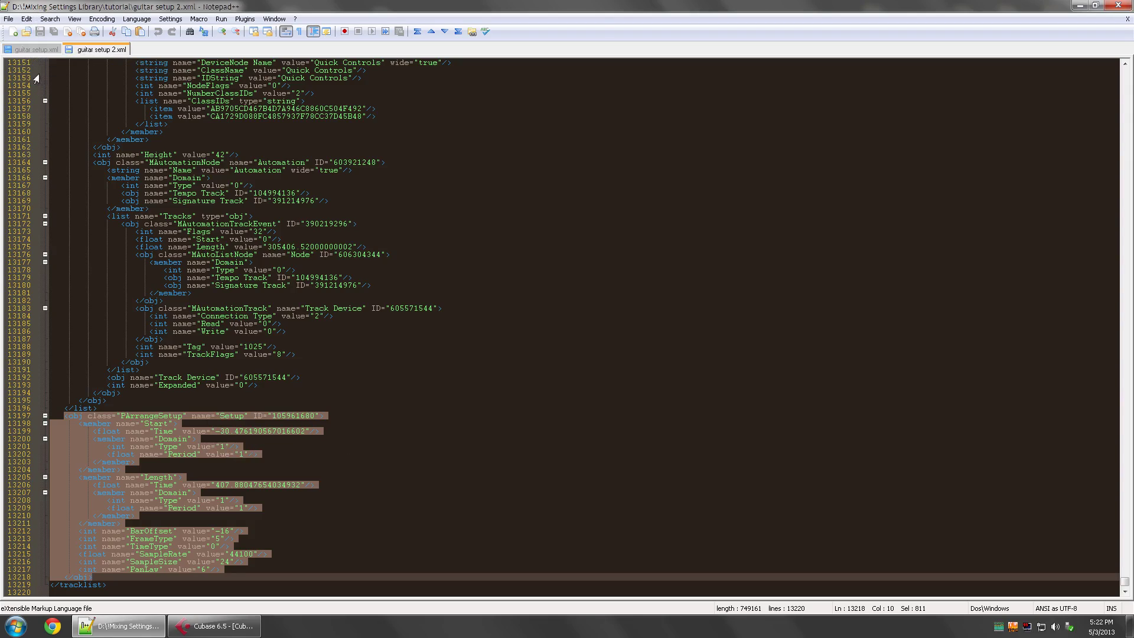
pyautogui.click(37, 52)
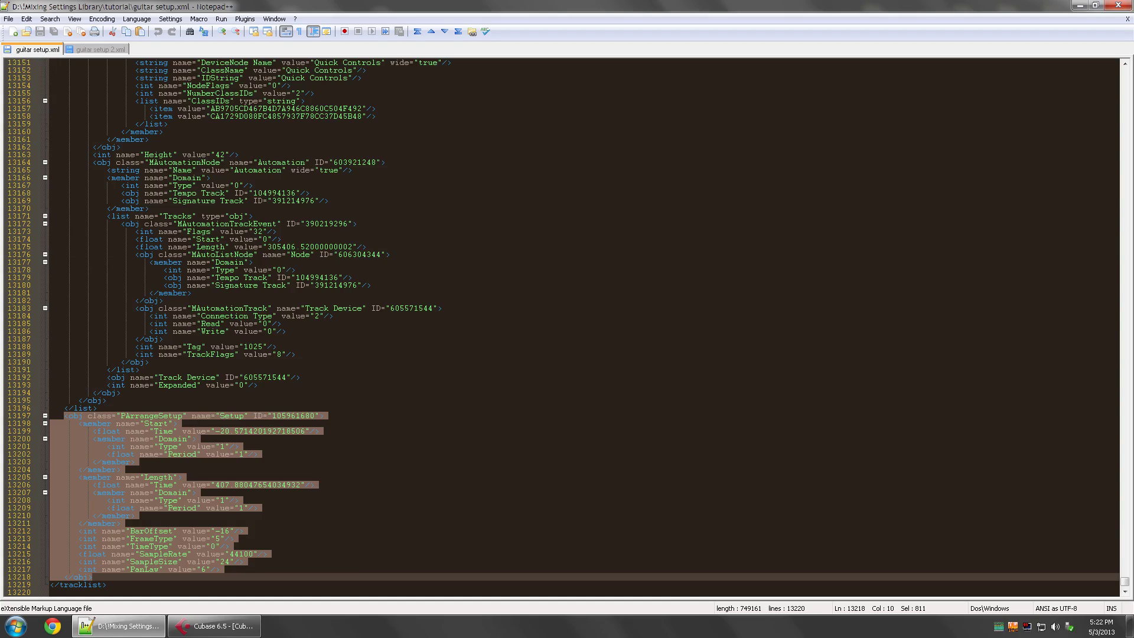
pyautogui.click(215, 434)
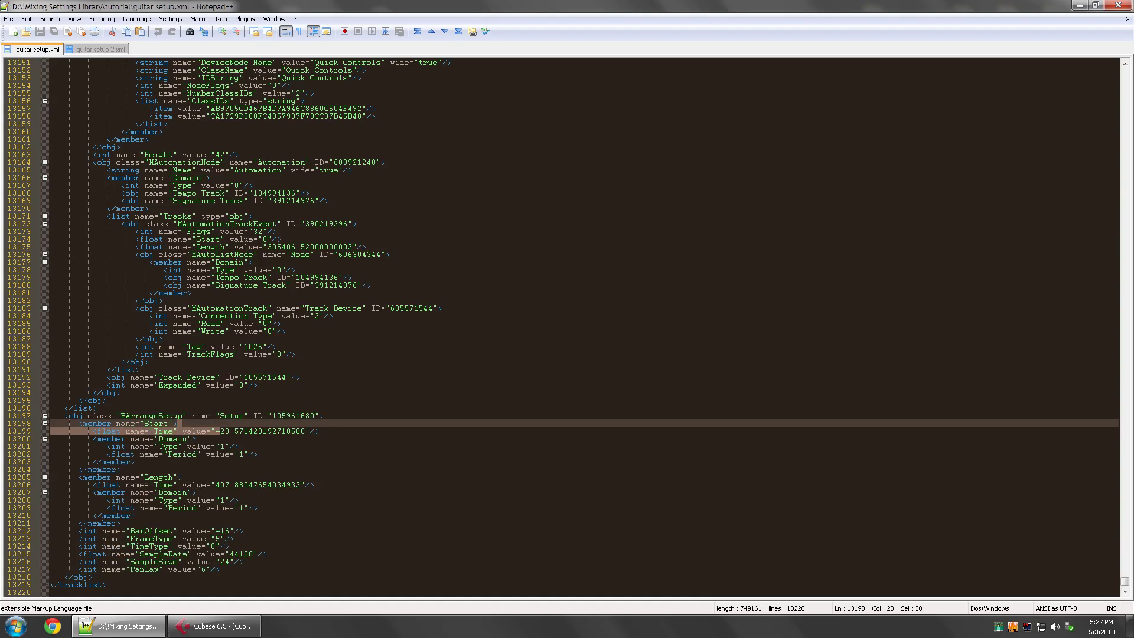
# - Switch to Cubase and create a new project from the Empty template, confirming the project location
pyautogui.click(214, 626)
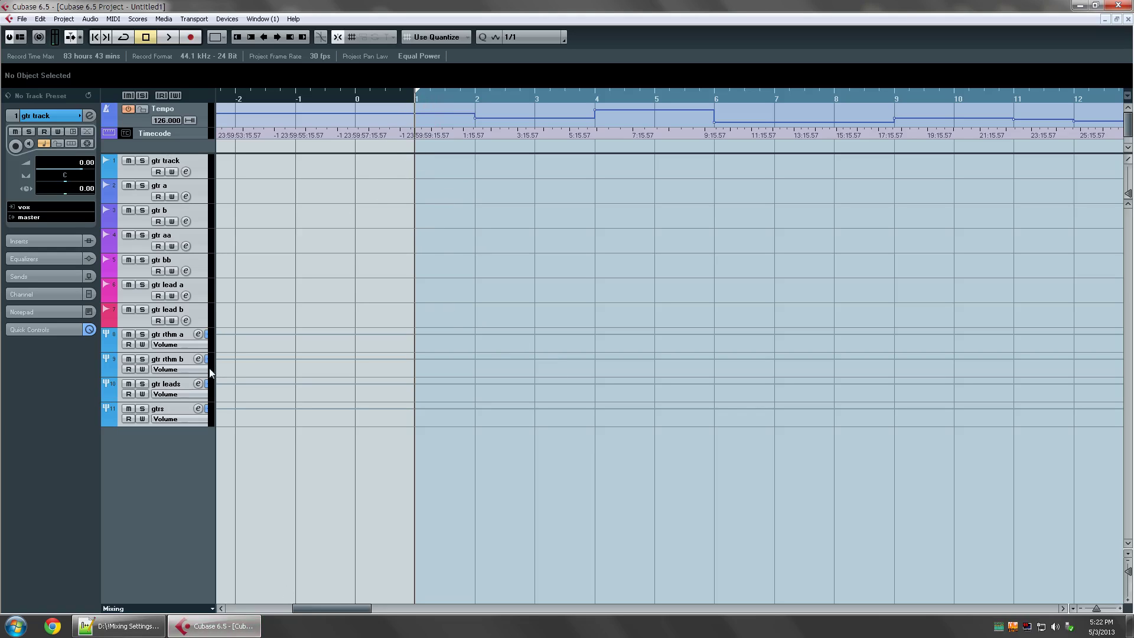
pyautogui.click(22, 18)
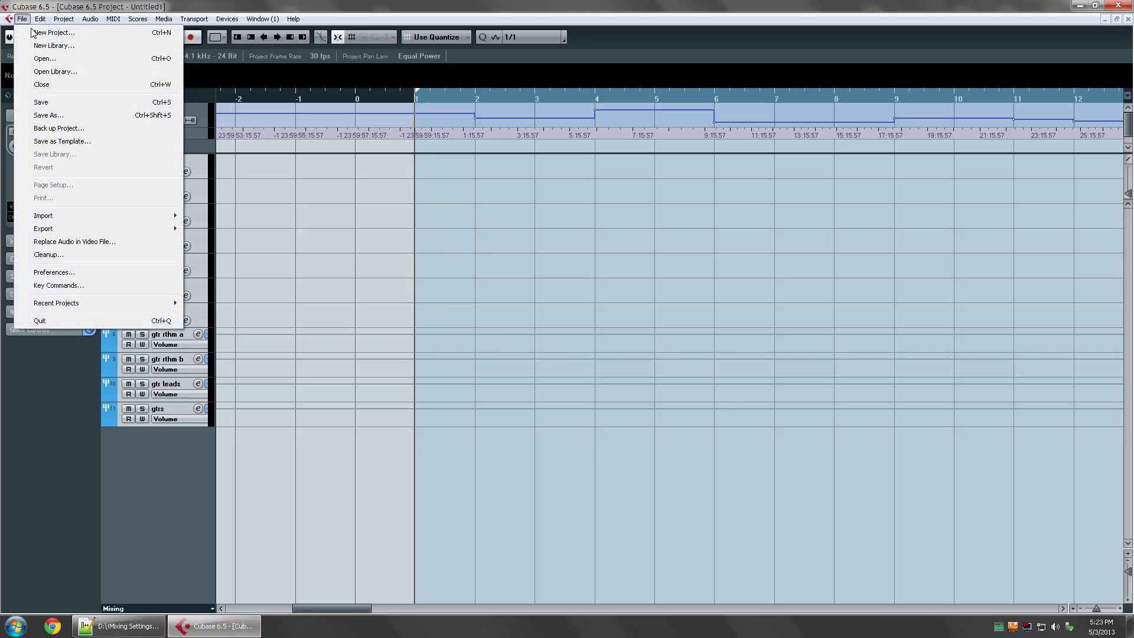
pyautogui.click(50, 33)
pyautogui.doubleClick(445, 273)
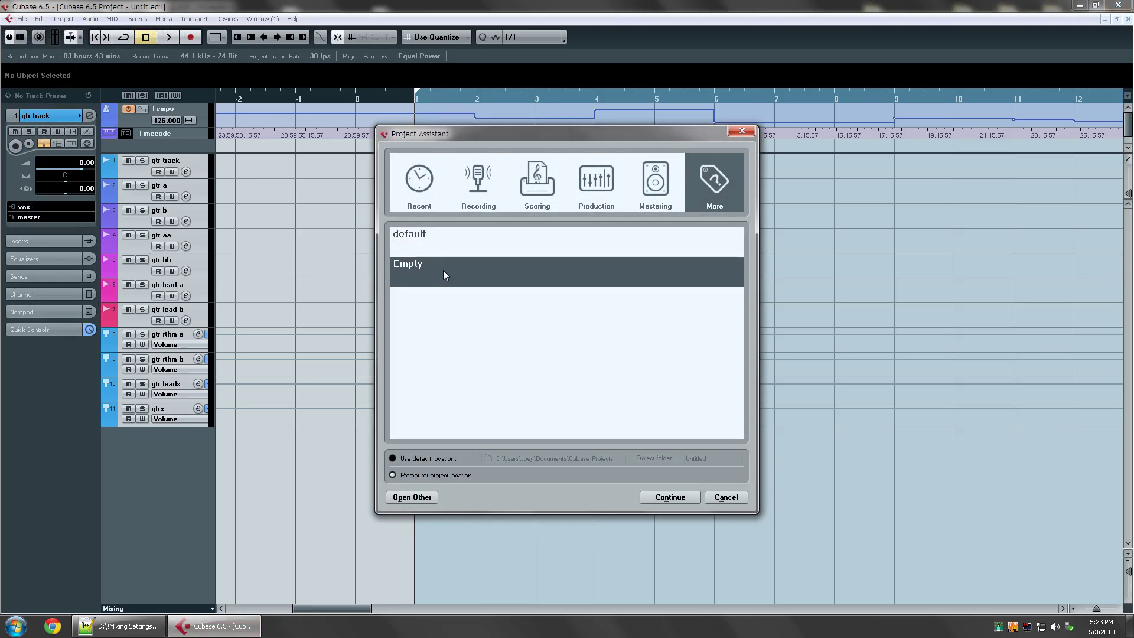
pyautogui.click(675, 463)
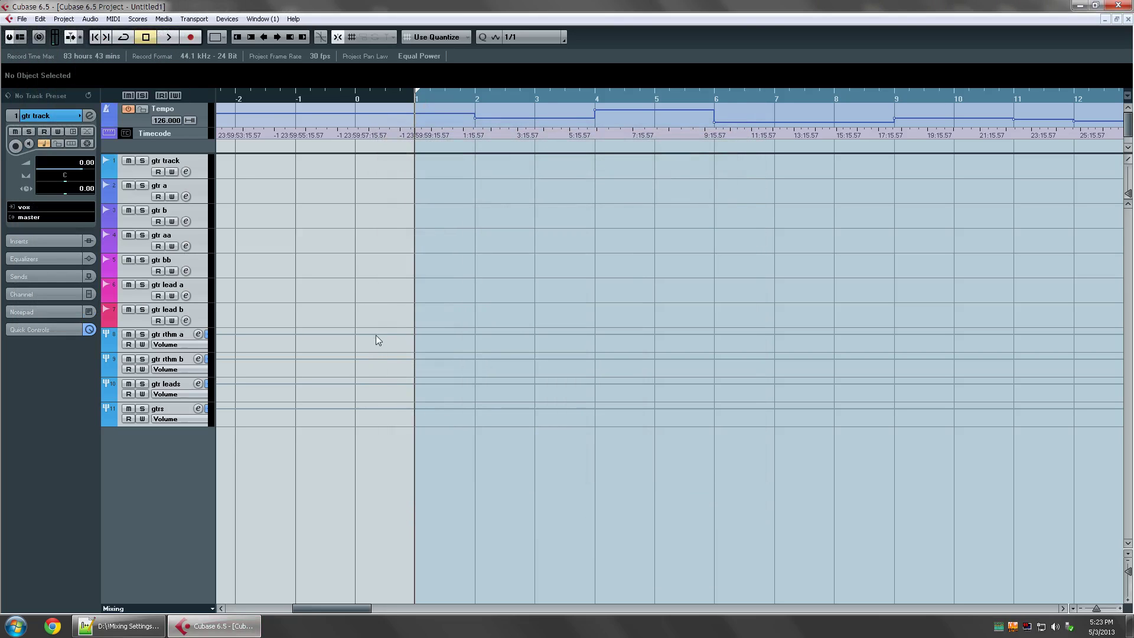
# - Add one stereo audio track and a Tempo track to the empty project
pyautogui.rightClick(157, 141)
pyautogui.click(189, 145)
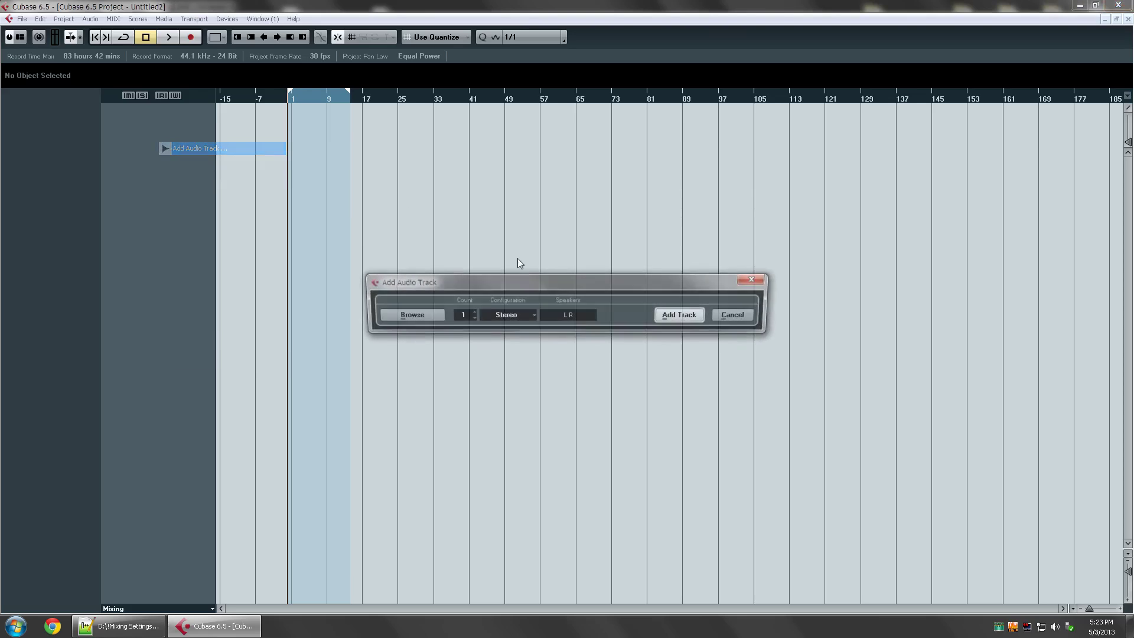
pyautogui.click(678, 313)
pyautogui.rightClick(180, 109)
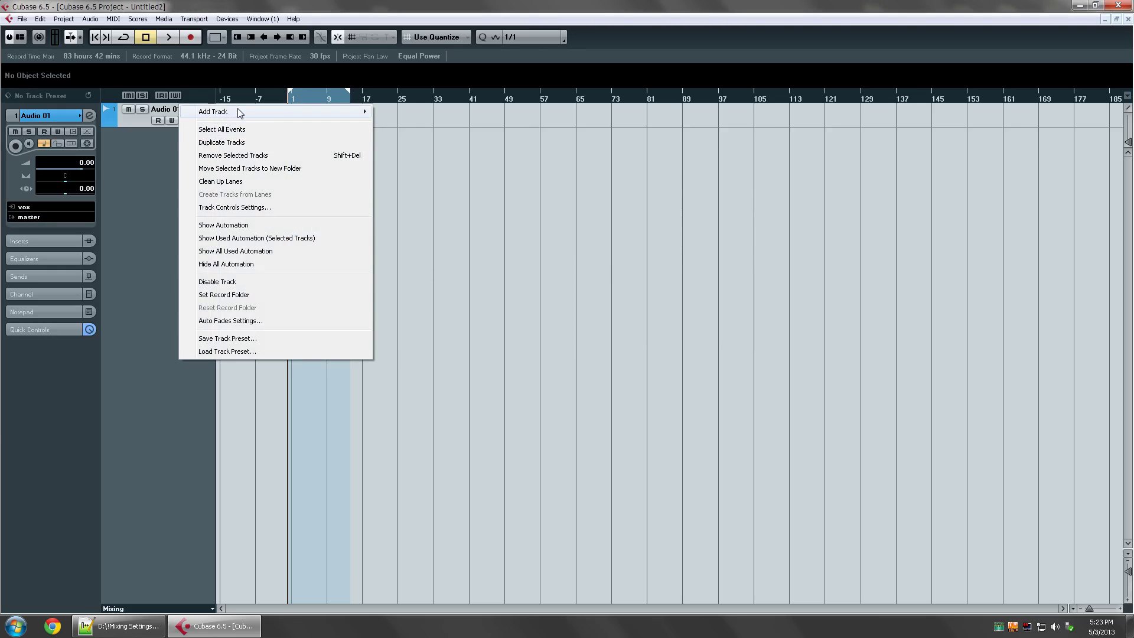
pyautogui.moveTo(219, 110)
pyautogui.click(434, 267)
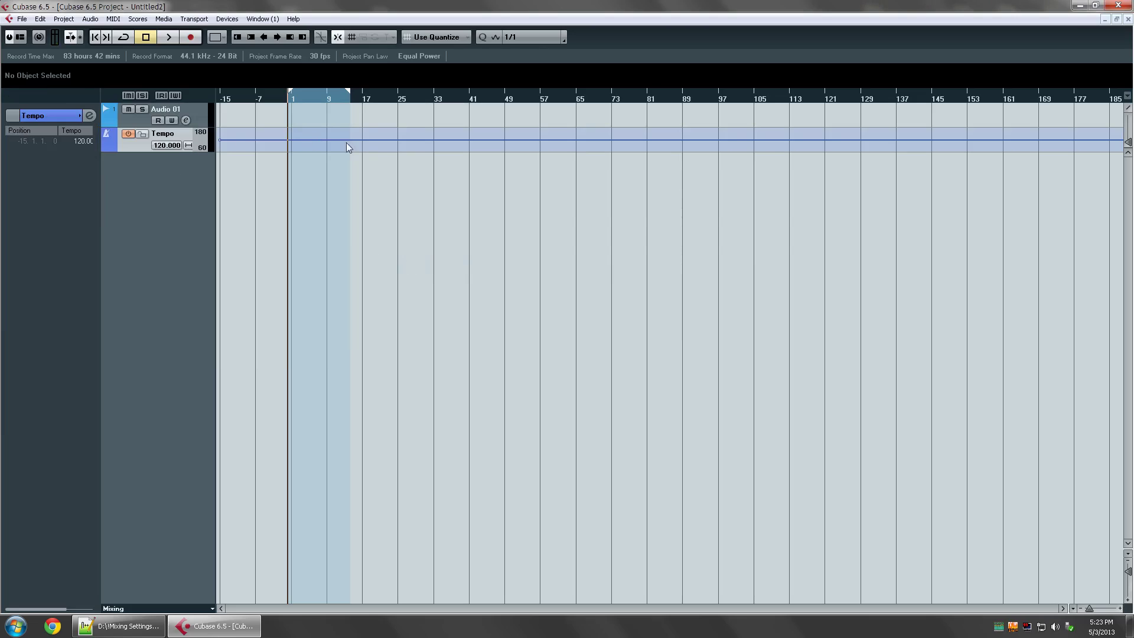
# - Draw tempo changes of 80 at bar 22, 105 at bar 36, 130 at bar 45 and 95 at bar 53
pyautogui.press('8')
pyautogui.click(387, 133)
pyautogui.click(446, 148)
pyautogui.click(586, 138)
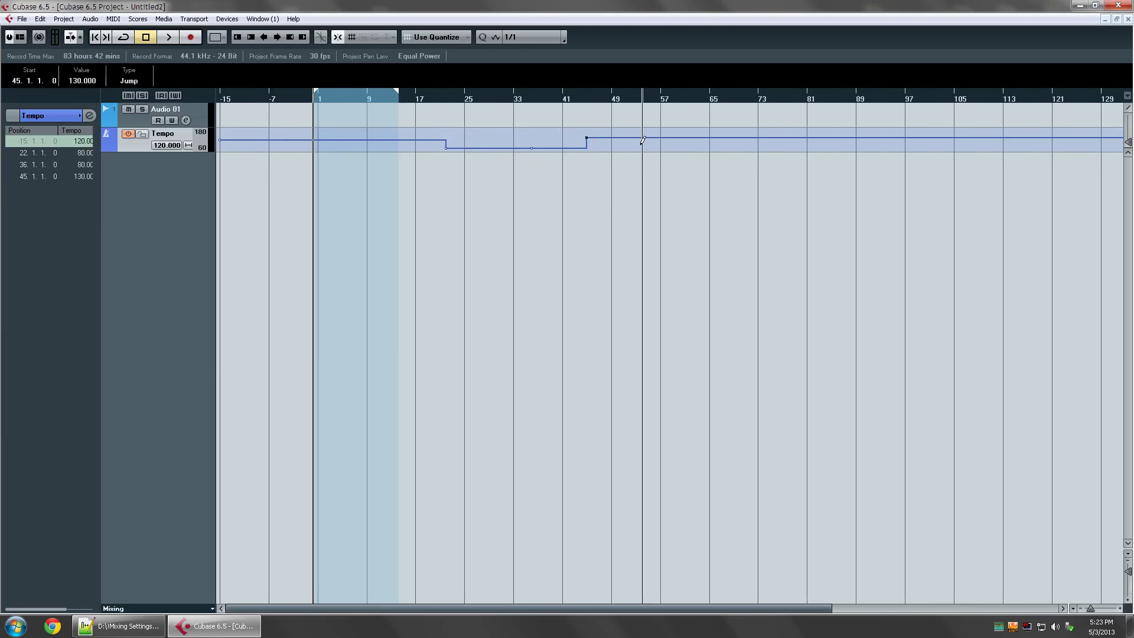
pyautogui.click(641, 144)
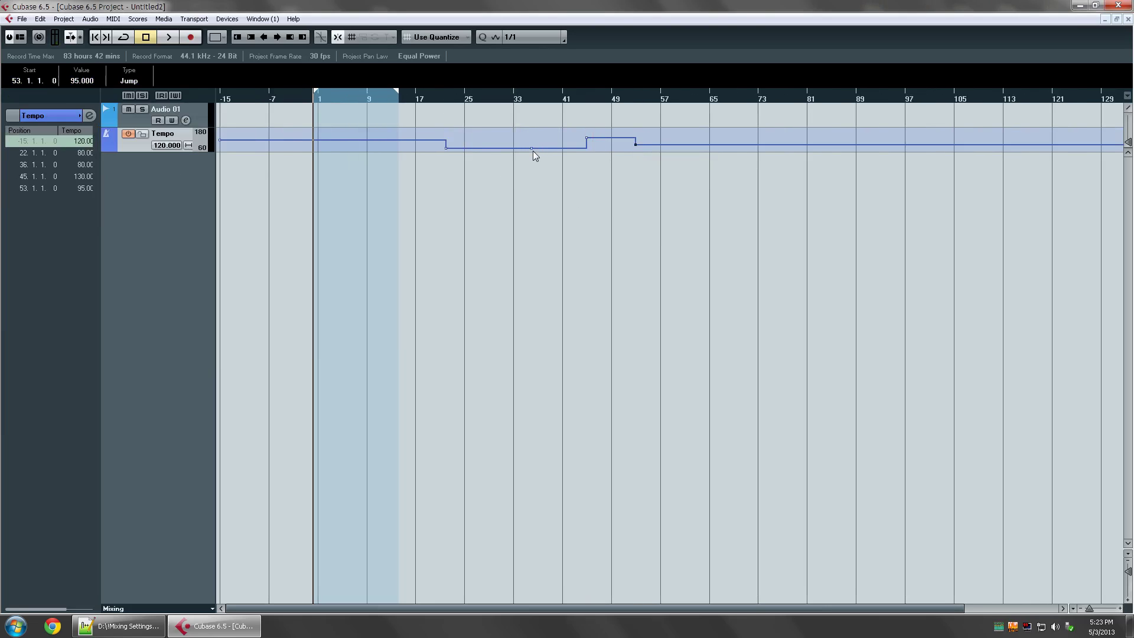
pyautogui.moveTo(533, 150); pyautogui.dragTo(531, 143)
# - Place the project cursor at bar 1 and import all tracks from the track archive guitar setup.xml in the tutorial folder of !Mixing Settings Library
pyautogui.scroll(4, 330, 195)
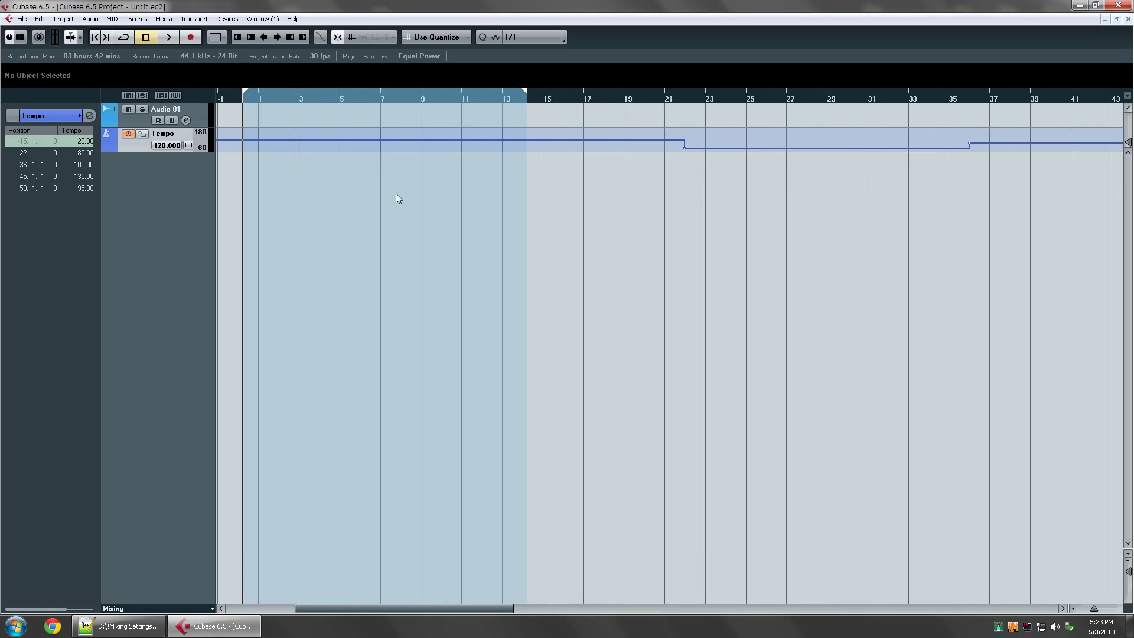
pyautogui.hscroll(-3, 396, 193)
pyautogui.click(392, 99)
pyautogui.click(22, 18)
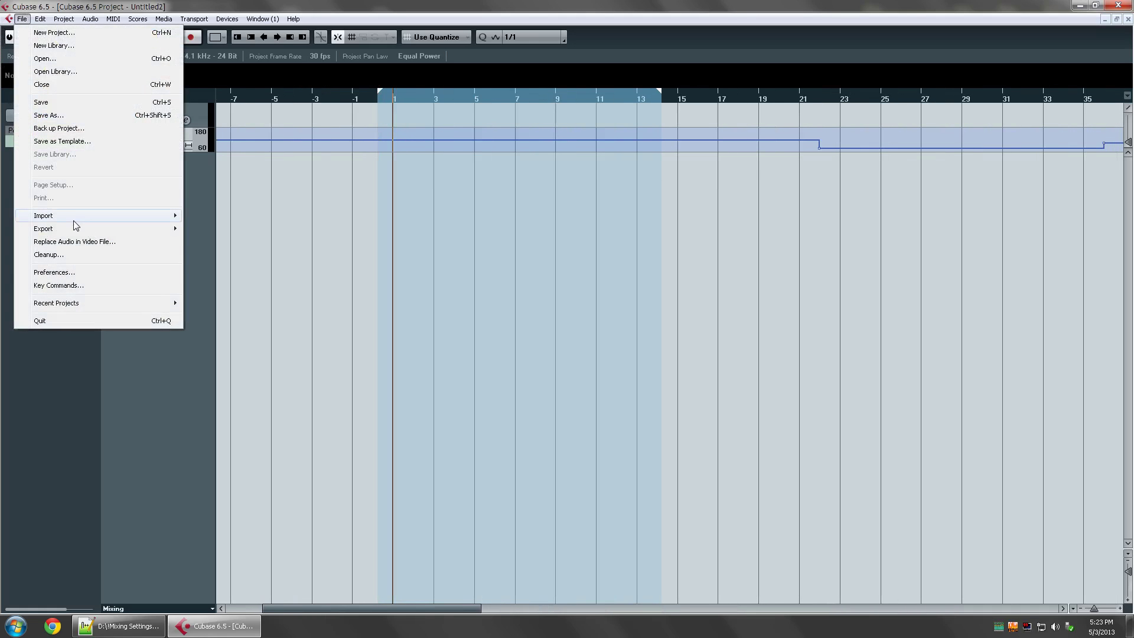
pyautogui.moveTo(77, 215)
pyautogui.click(263, 281)
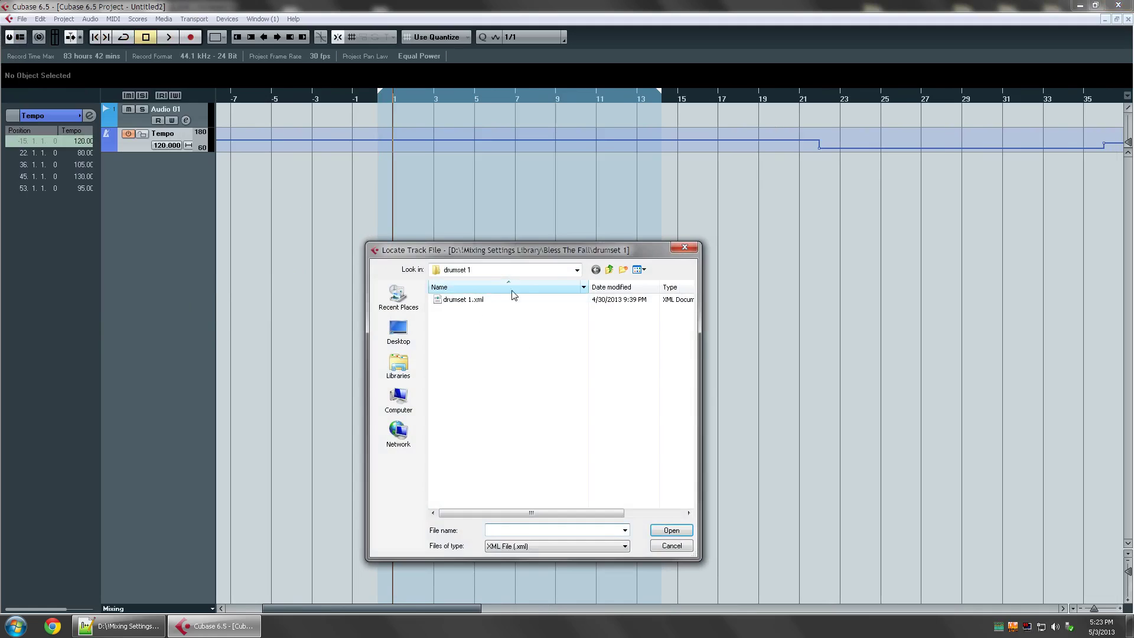
pyautogui.click(577, 270)
pyautogui.click(489, 368)
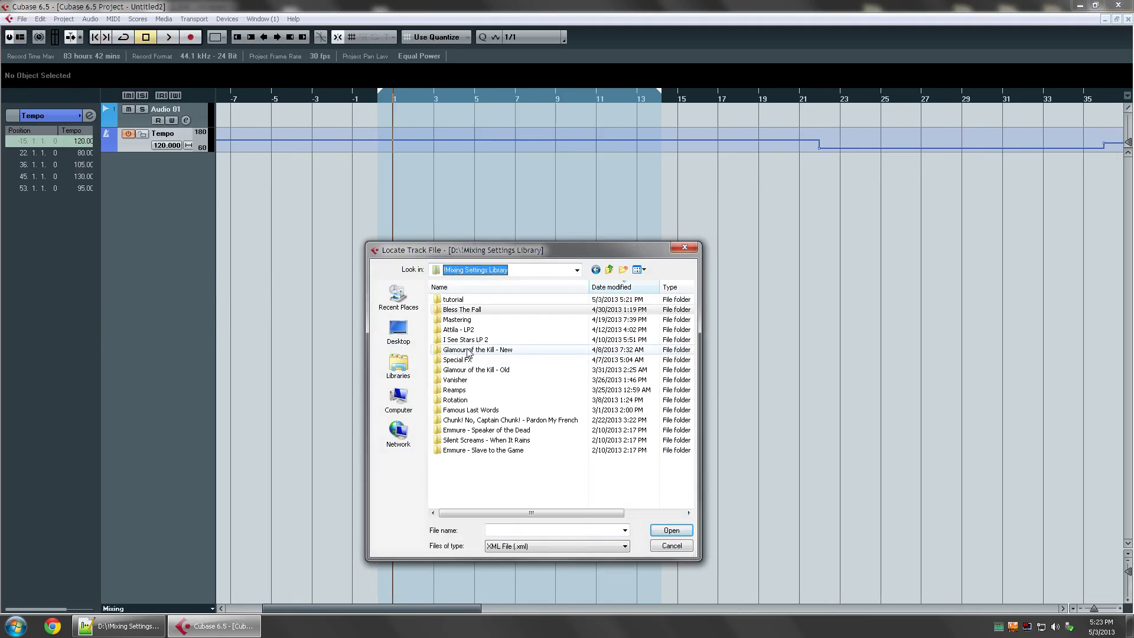
pyautogui.doubleClick(458, 302)
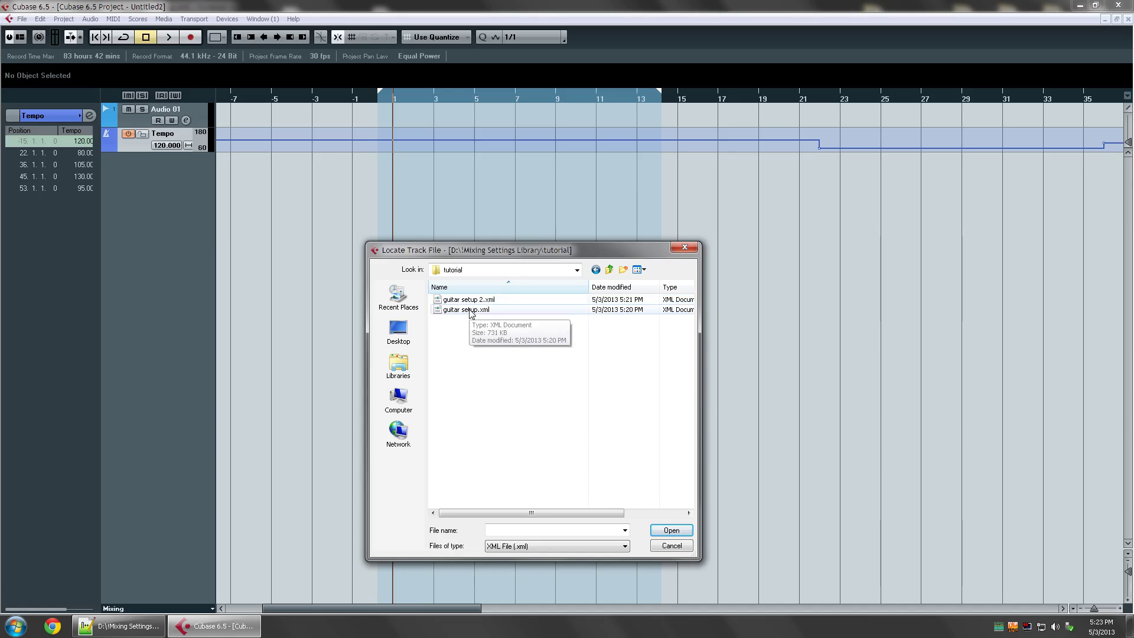
pyautogui.doubleClick(471, 310)
pyautogui.click(591, 234)
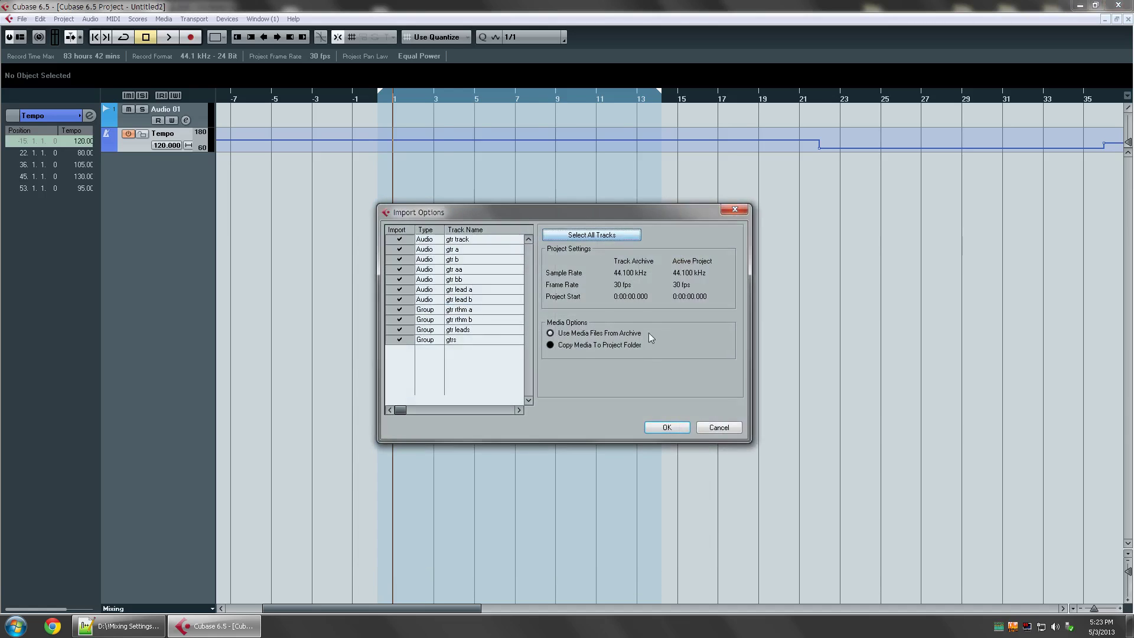
pyautogui.click(666, 427)
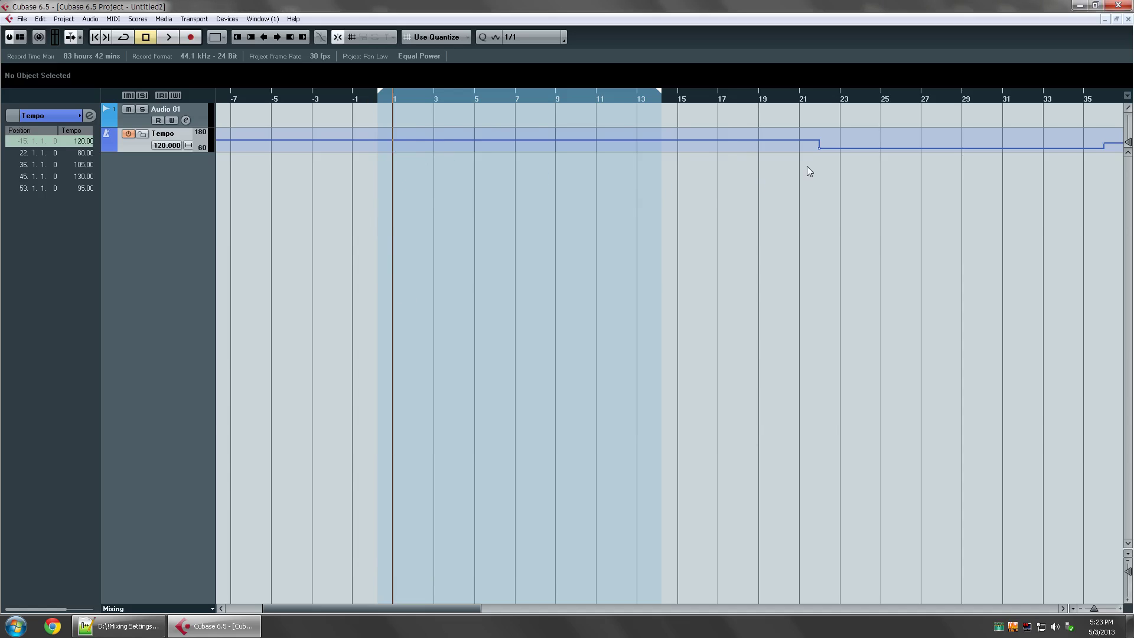
# - Check the tempo curve around bar 22 and undo the track archive import
pyautogui.scroll(5, 821, 165)
pyautogui.scroll(-7, 798, 164)
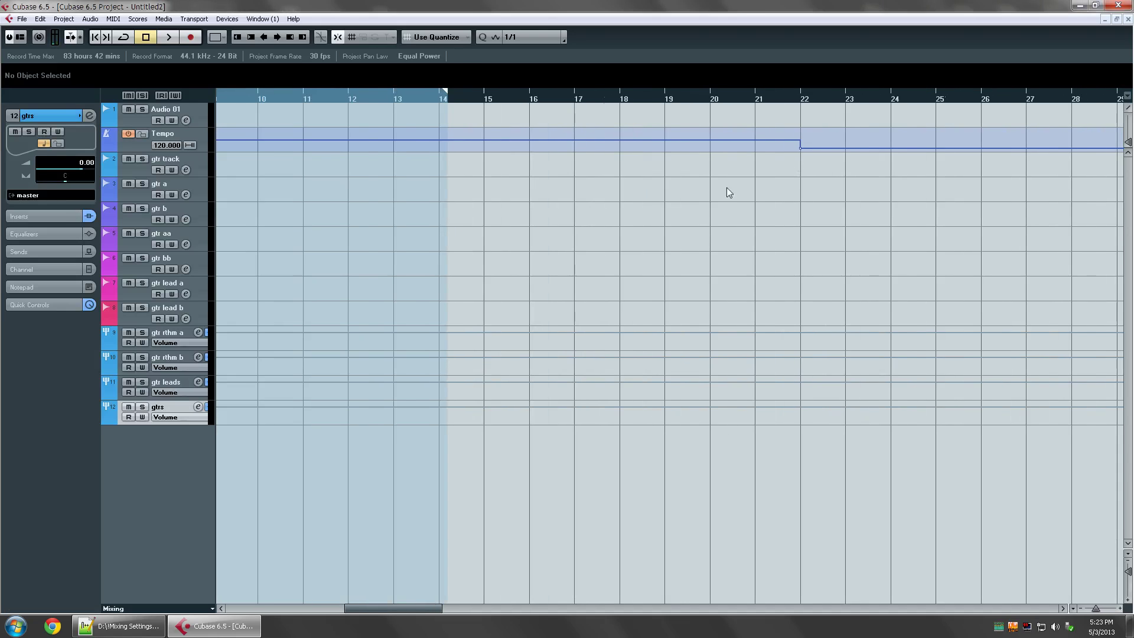
pyautogui.hotkey('ctrl', 'z')
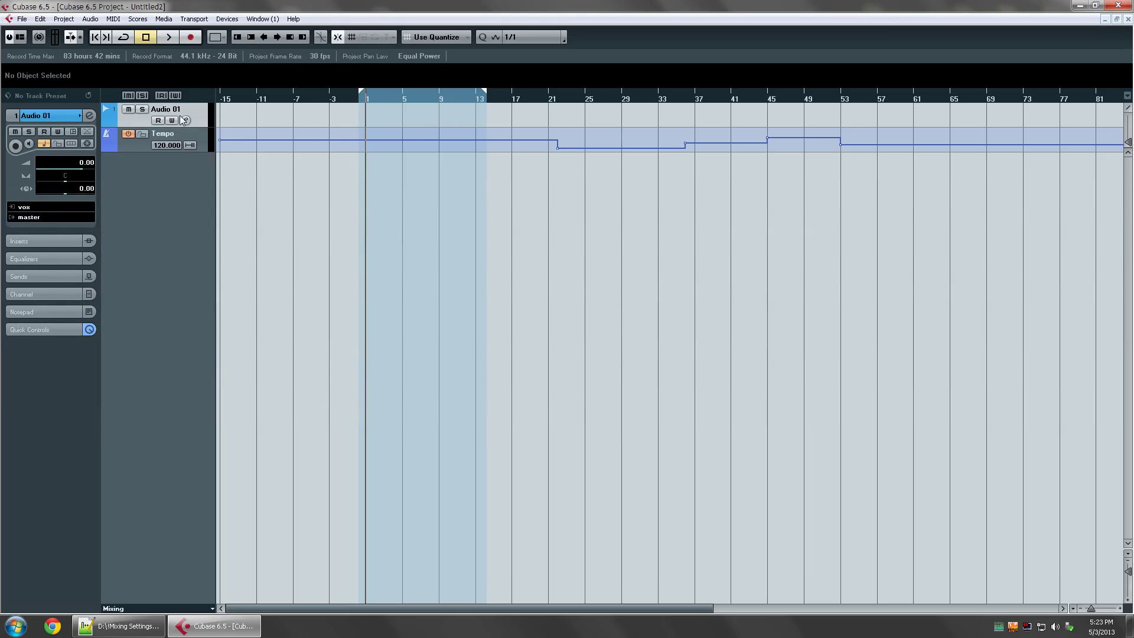
# - Draw three events on the Audio 01 track spanning bars 6 to 19, 20 to 31 and 35 to 44, and inspect the first
pyautogui.moveTo(415, 116); pyautogui.dragTo(529, 113)
pyautogui.moveTo(542, 112); pyautogui.dragTo(758, 113)
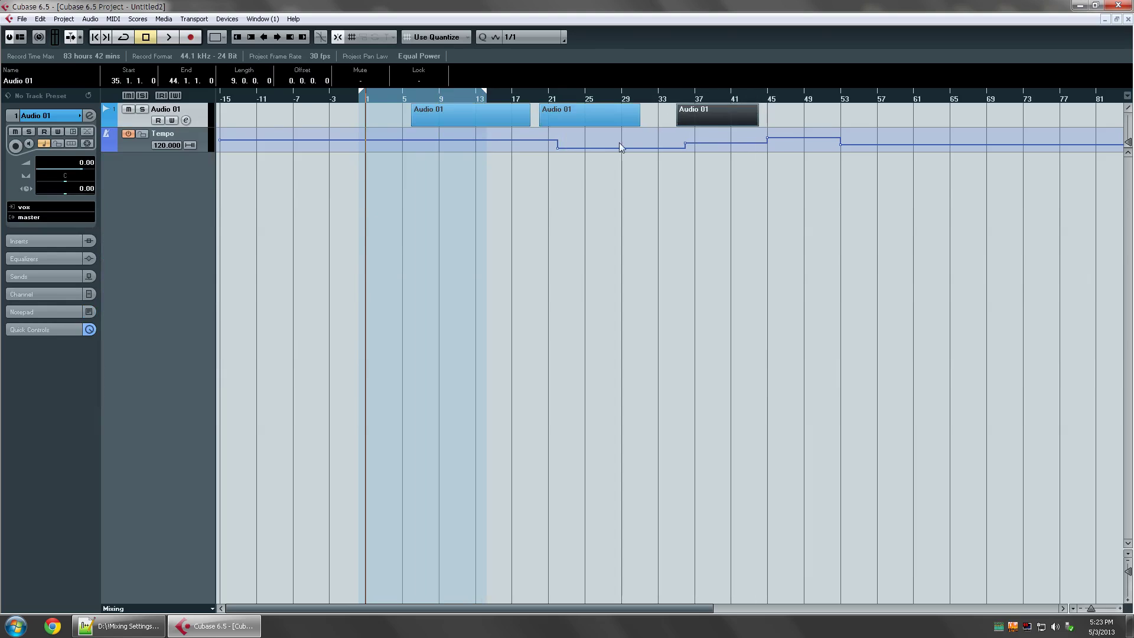
pyautogui.scroll(3, 461, 165)
pyautogui.scroll(5, 415, 171)
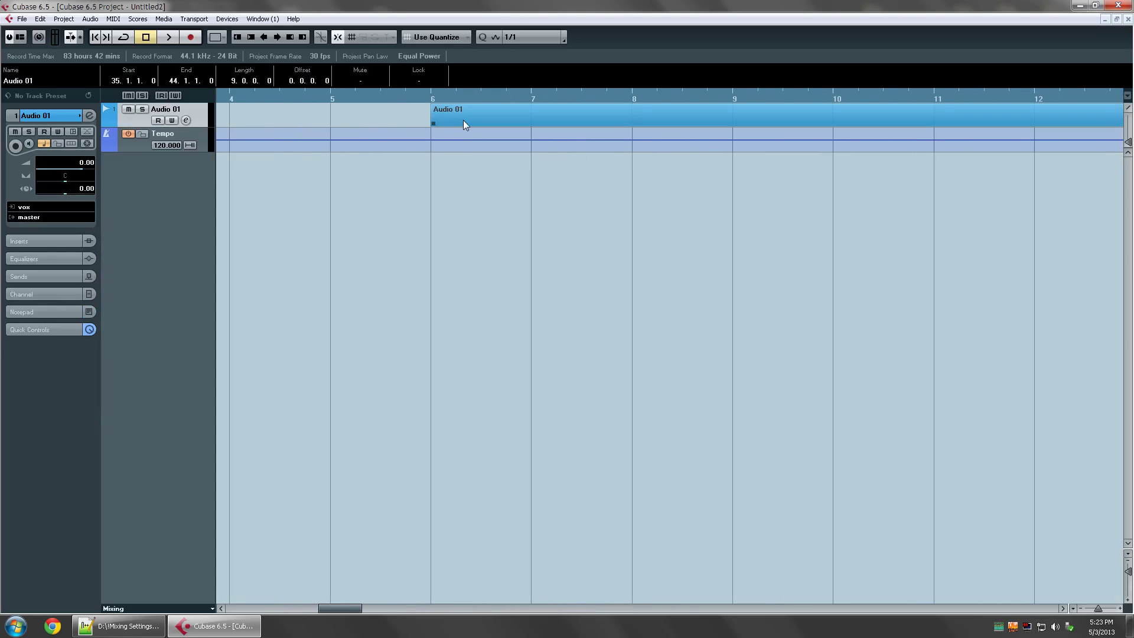
pyautogui.click(463, 119)
pyautogui.scroll(-5, 465, 274)
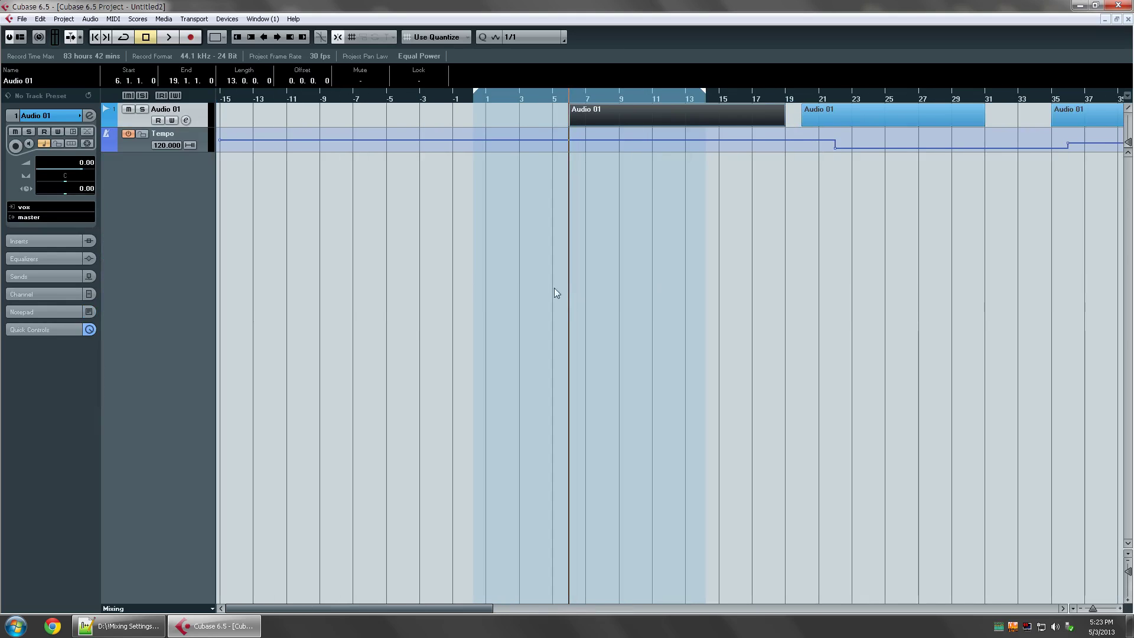
# - Return the project cursor to bar 1 and import all tracks from guitar setup.xml again with the audio events in place
pyautogui.click(554, 288)
pyautogui.moveTo(474, 95); pyautogui.dragTo(477, 98)
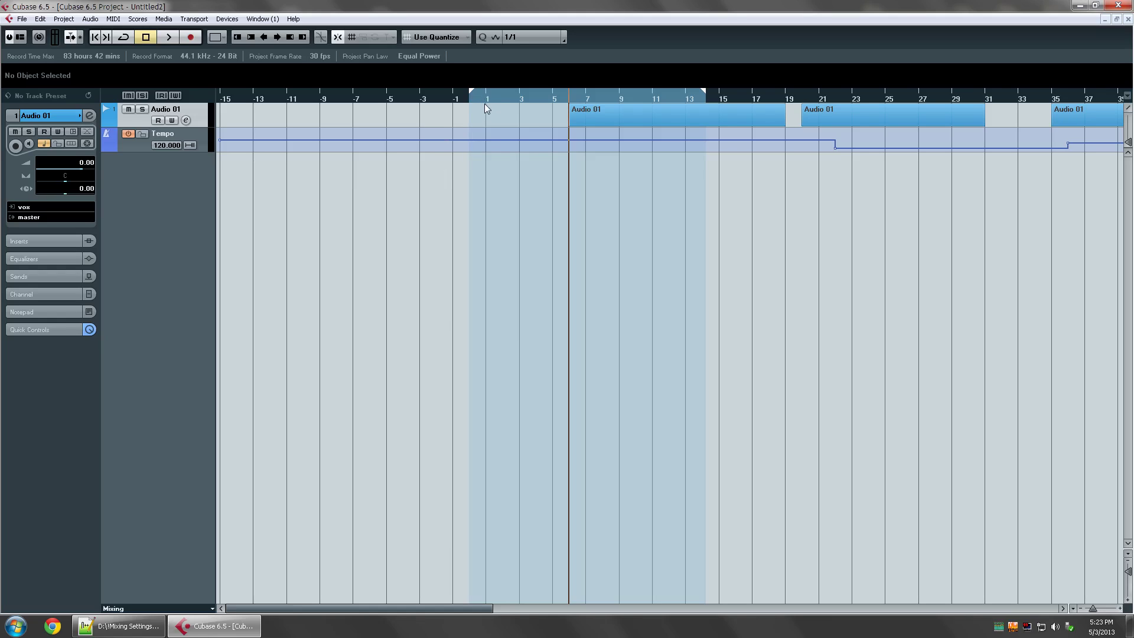
pyautogui.click(485, 101)
pyautogui.click(22, 18)
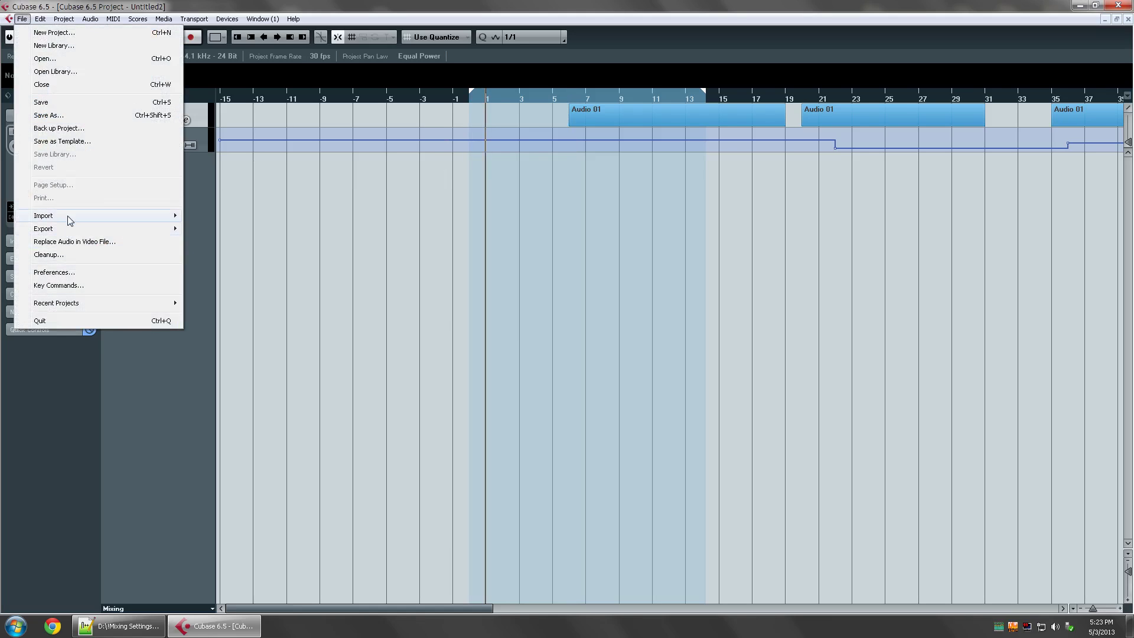
pyautogui.moveTo(69, 214)
pyautogui.click(207, 280)
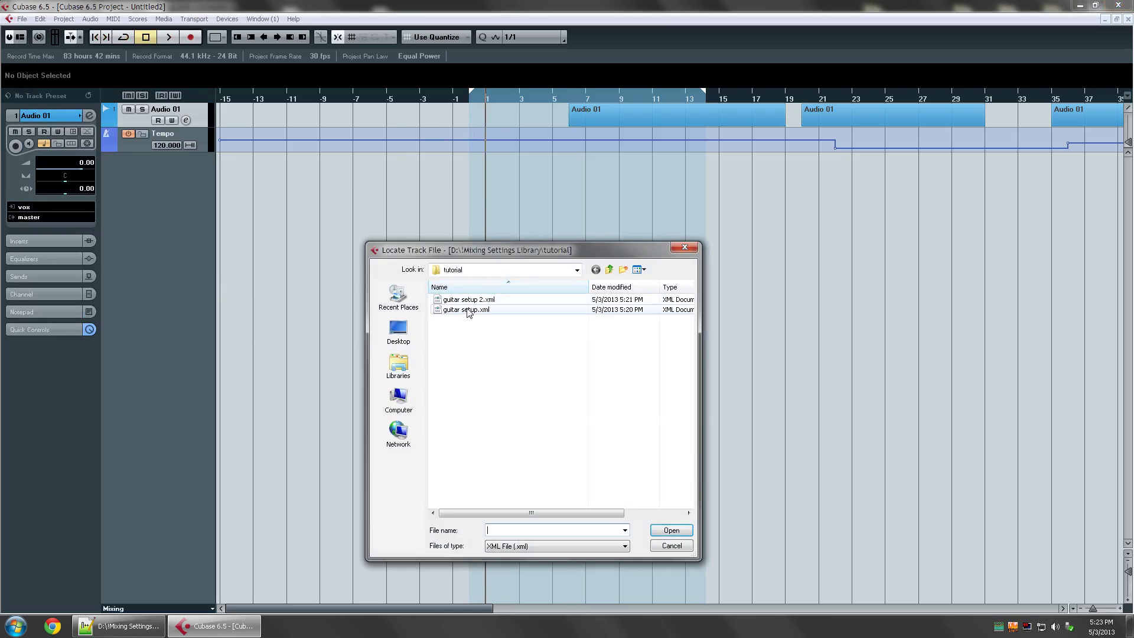
pyautogui.doubleClick(468, 311)
pyautogui.click(635, 235)
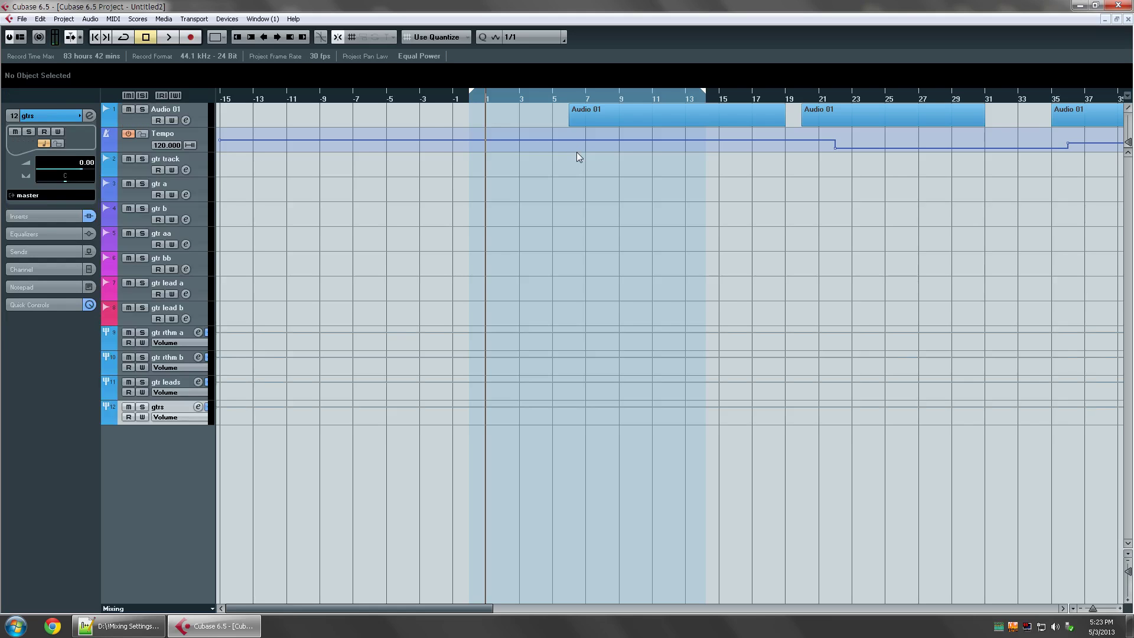
# - Check the audio events against the tempo changes and undo the second track archive import
pyautogui.scroll(5, 576, 151)
pyautogui.scroll(-8, 566, 133)
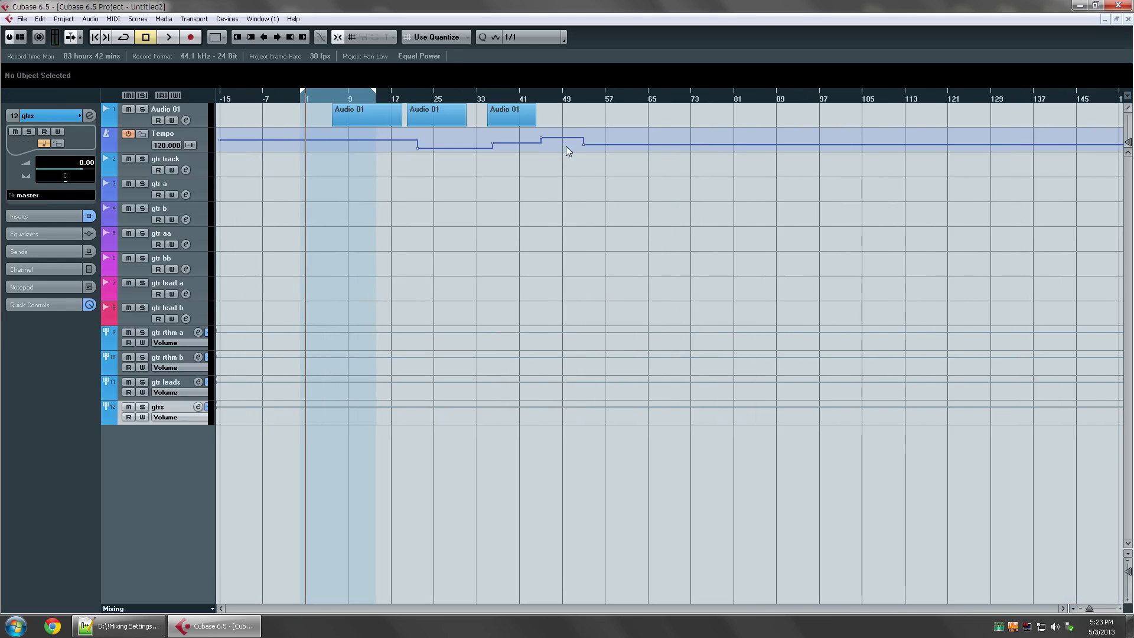
pyautogui.hotkey('ctrl', 'z')
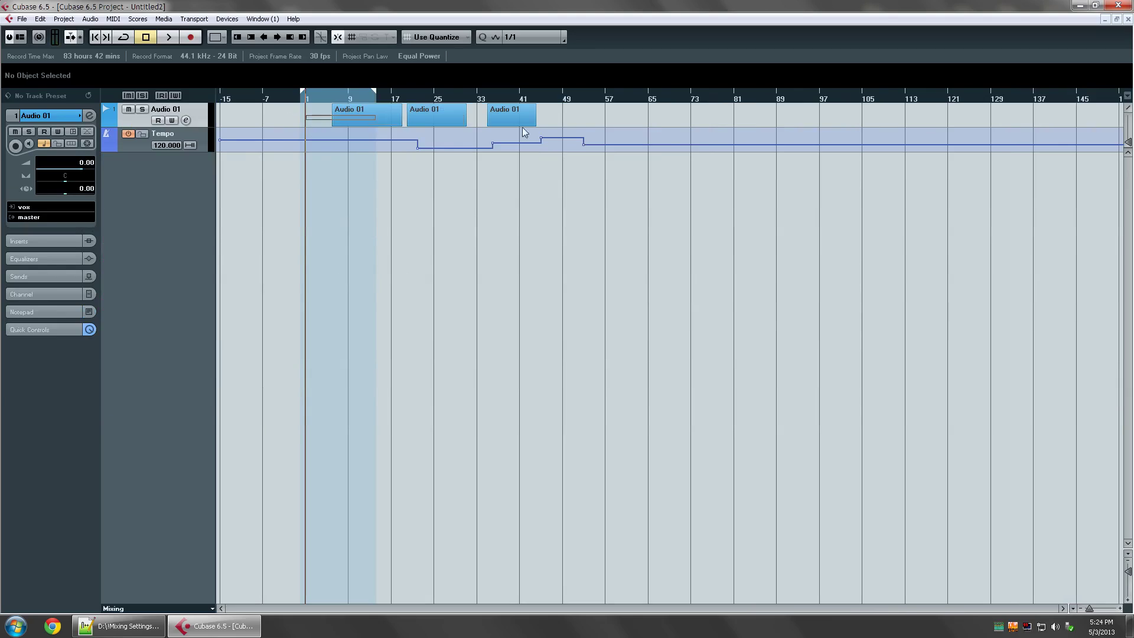
# - Delete all events from the Audio 01 track
pyautogui.hotkey('ctrl', 'a')
pyautogui.press('Delete')
pyautogui.rightClick(210, 125)
pyautogui.click(51, 155)
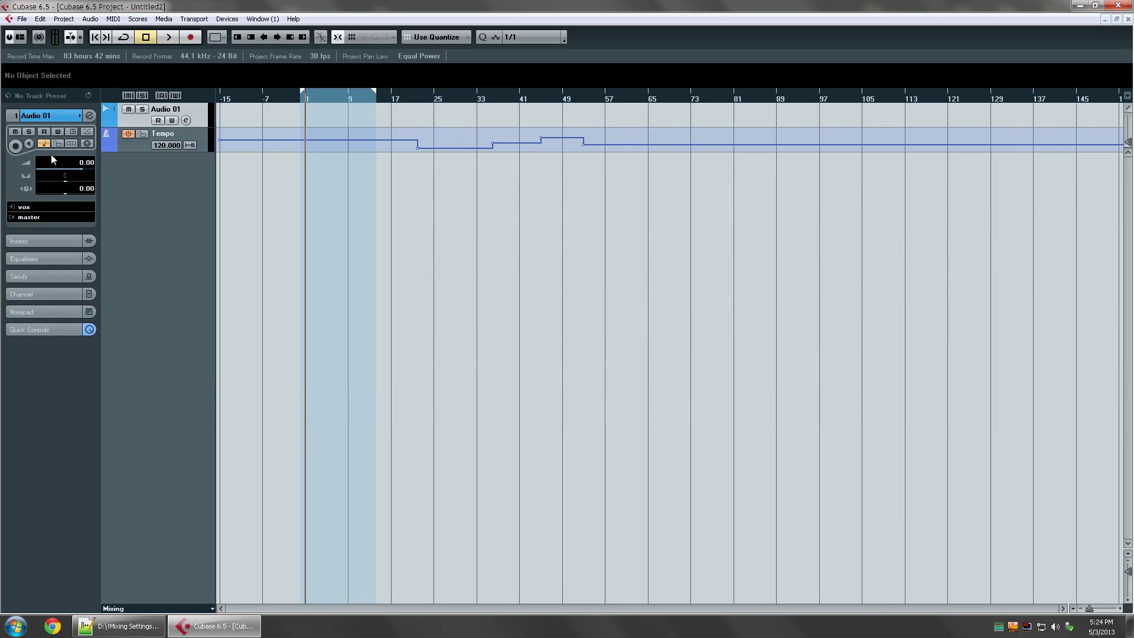
# - Set the Audio 01 track's input bus to vox, mute the track and arm it for recording
pyautogui.click(34, 210)
pyautogui.click(37, 223)
pyautogui.click(34, 207)
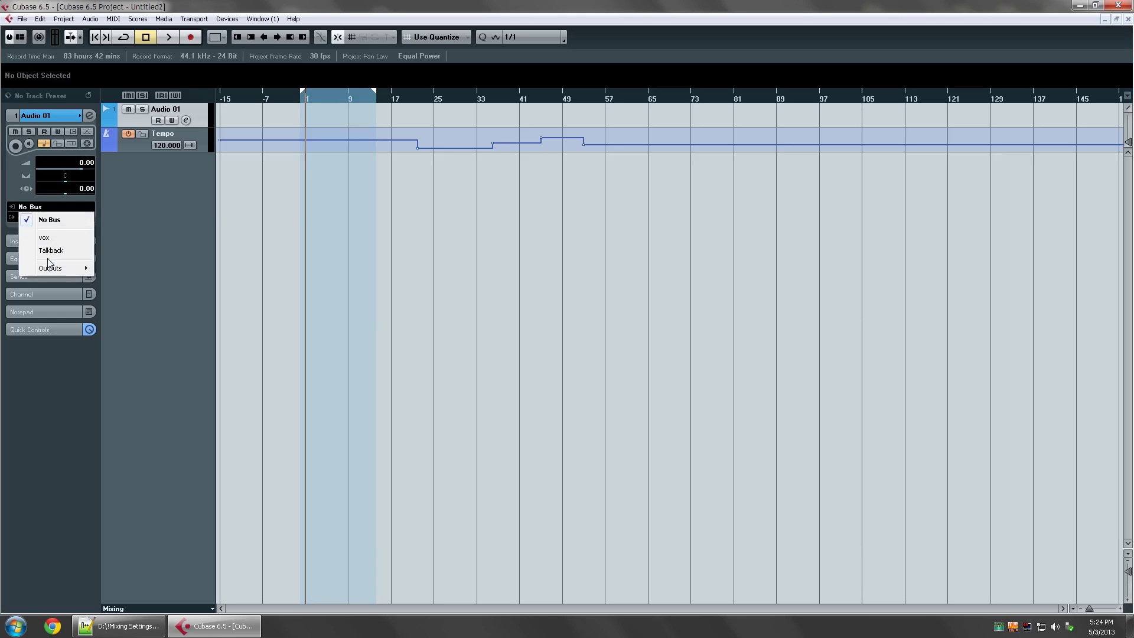
pyautogui.click(44, 237)
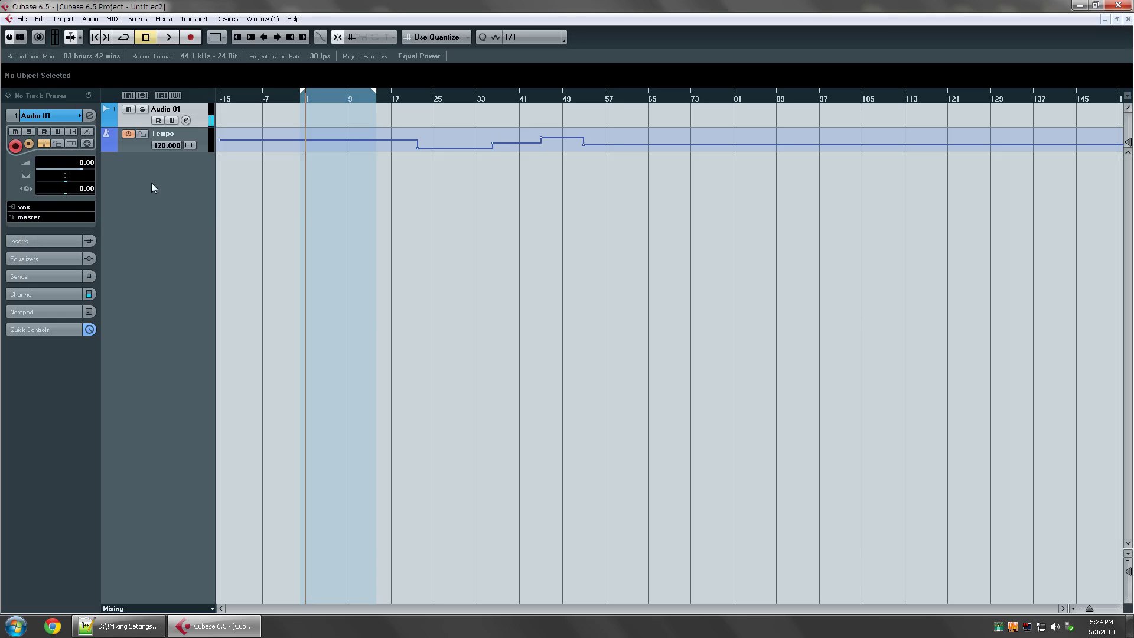
pyautogui.click(14, 146)
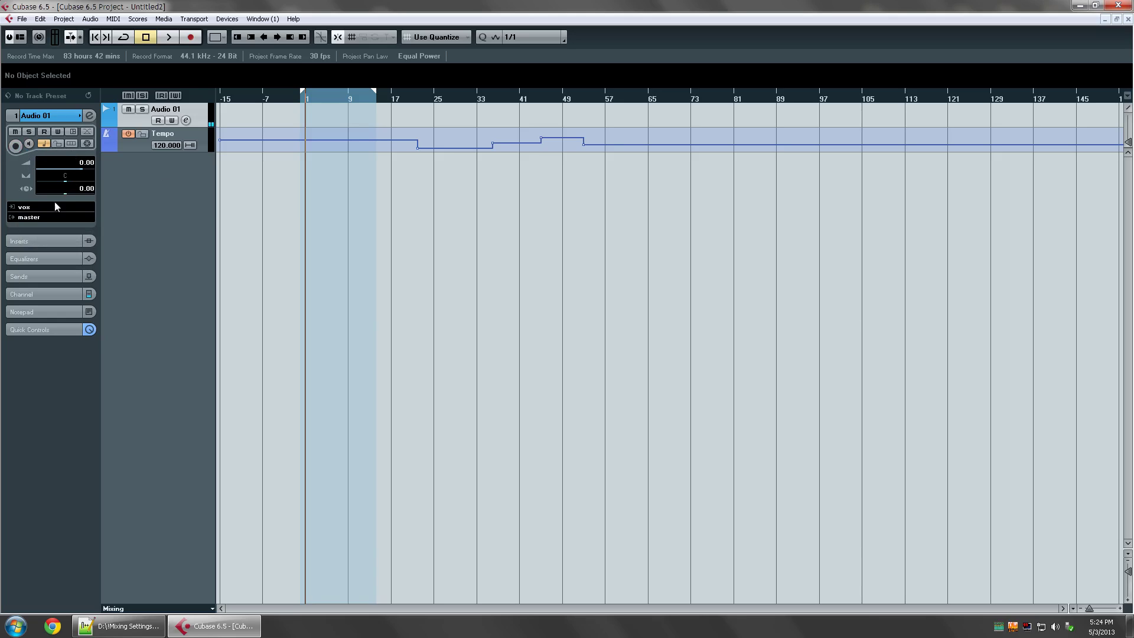
pyautogui.click(15, 131)
pyautogui.click(16, 147)
# - Record a short clip from bar 1 on the Audio 01 track and cut it at bar 2
pyautogui.press('KP_Multiply')
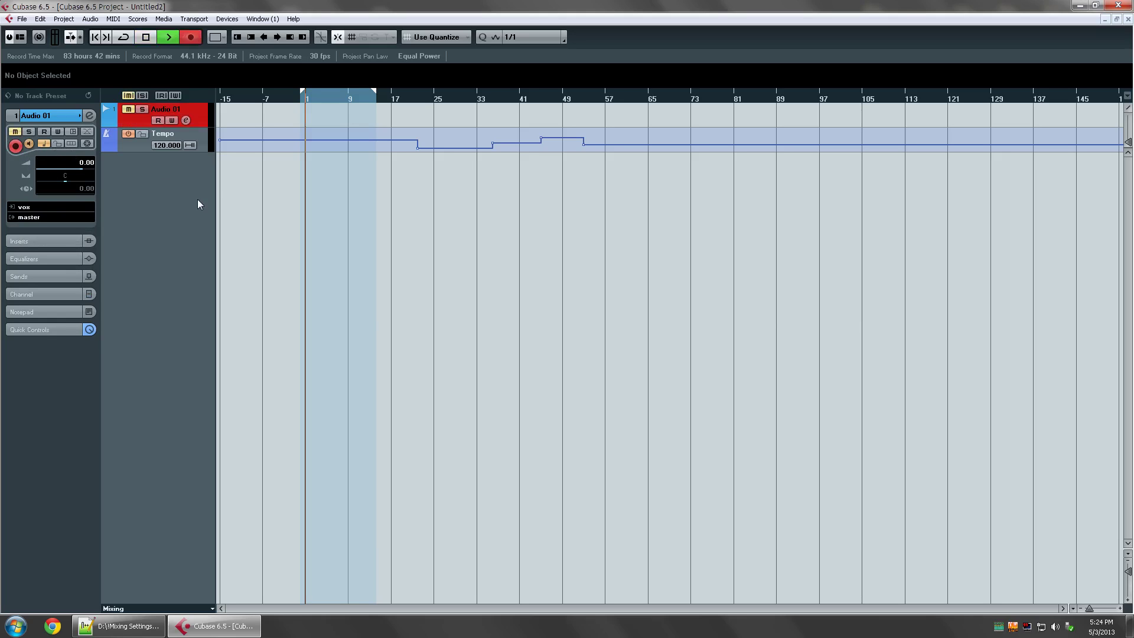
pyautogui.scroll(5, 294, 174)
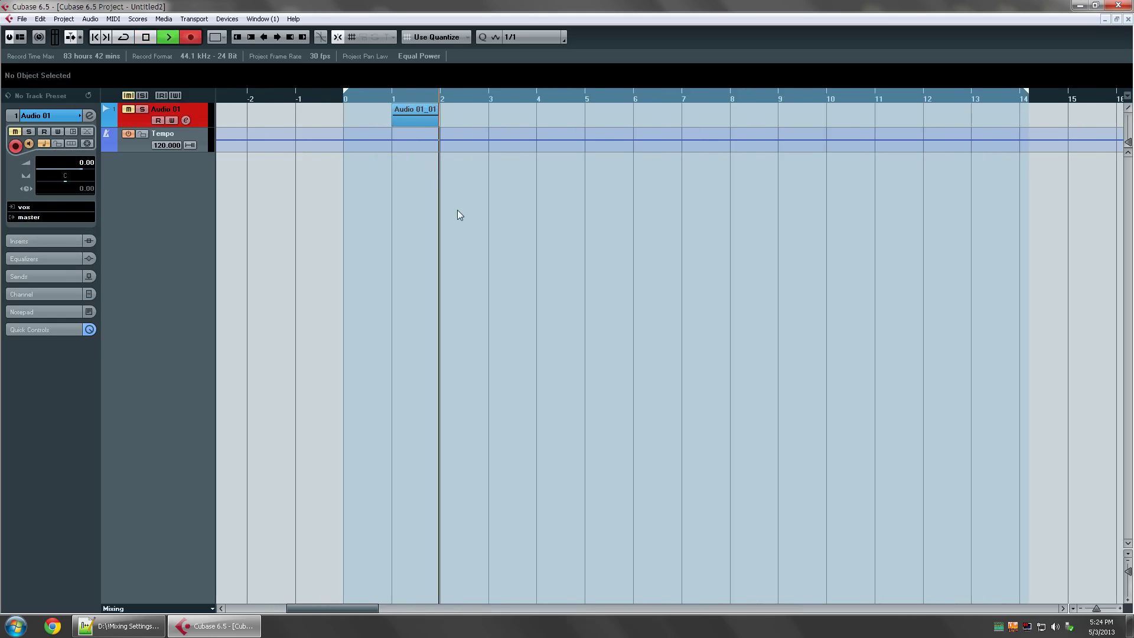
pyautogui.press('space')
pyautogui.moveTo(446, 116); pyautogui.dragTo(440, 114)
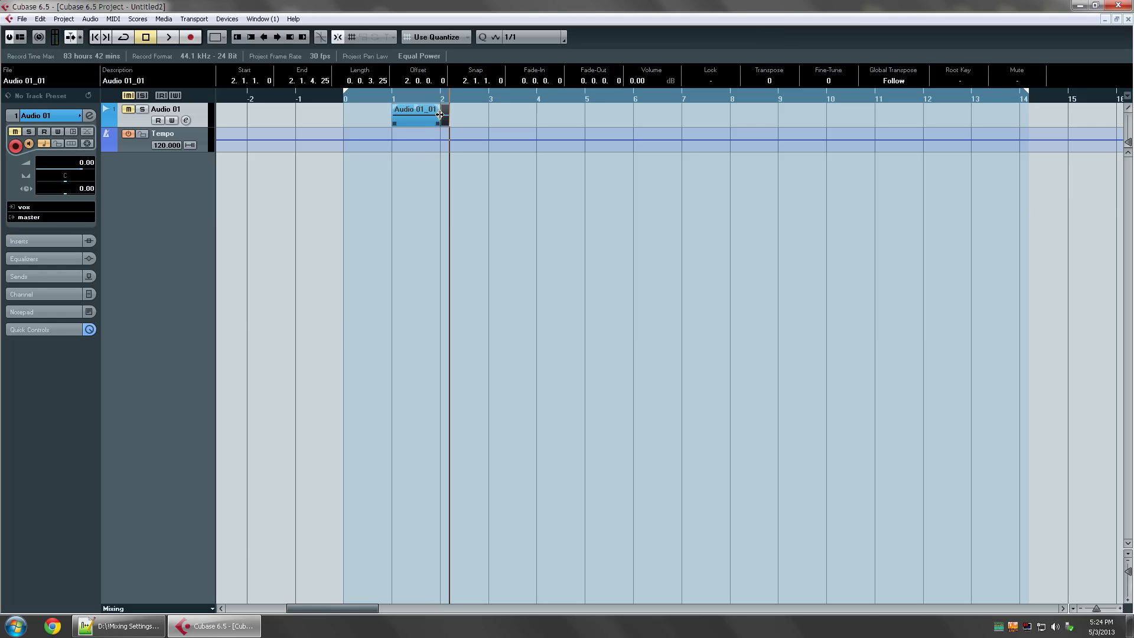
# - Duplicate the one-bar clip repeatedly along the Audio 01 track until the copies reach bar 38
pyautogui.hotkey('ctrl', 'd')
pyautogui.hotkey('ctrl', 'd')
pyautogui.hotkey('ctrl', 'd')
pyautogui.hotkey('ctrl', 'd')
pyautogui.hotkey('ctrl', 'd')
pyautogui.hotkey('ctrl', 'd')
pyautogui.hotkey('ctrl', 'd')
pyautogui.hotkey('ctrl', 'd')
pyautogui.hotkey('ctrl', 'd')
pyautogui.hotkey('ctrl', 'd')
pyautogui.hotkey('ctrl', 'd')
pyautogui.hotkey('ctrl', 'd')
pyautogui.hotkey('ctrl', 'd')
pyautogui.hotkey('ctrl', 'd')
pyautogui.hotkey('ctrl', 'd')
pyautogui.hotkey('ctrl', 'd')
pyautogui.hotkey('ctrl', 'd')
pyautogui.hotkey('ctrl', 'd')
pyautogui.hotkey('ctrl', 'd')
pyautogui.hotkey('ctrl', 'd')
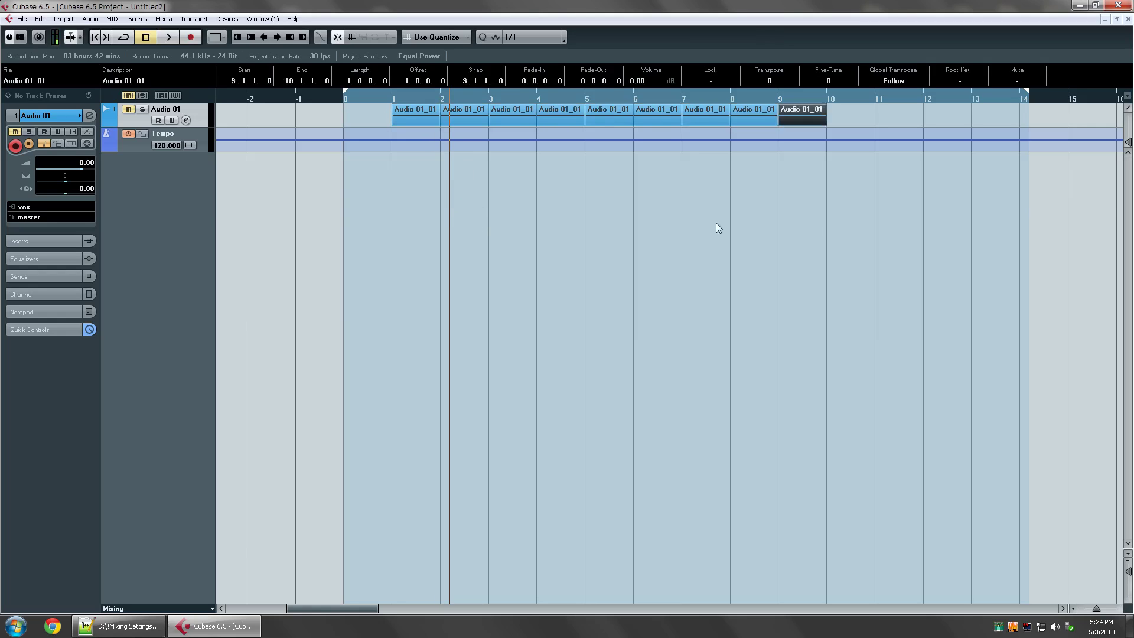
pyautogui.hotkey('ctrl', 'd')
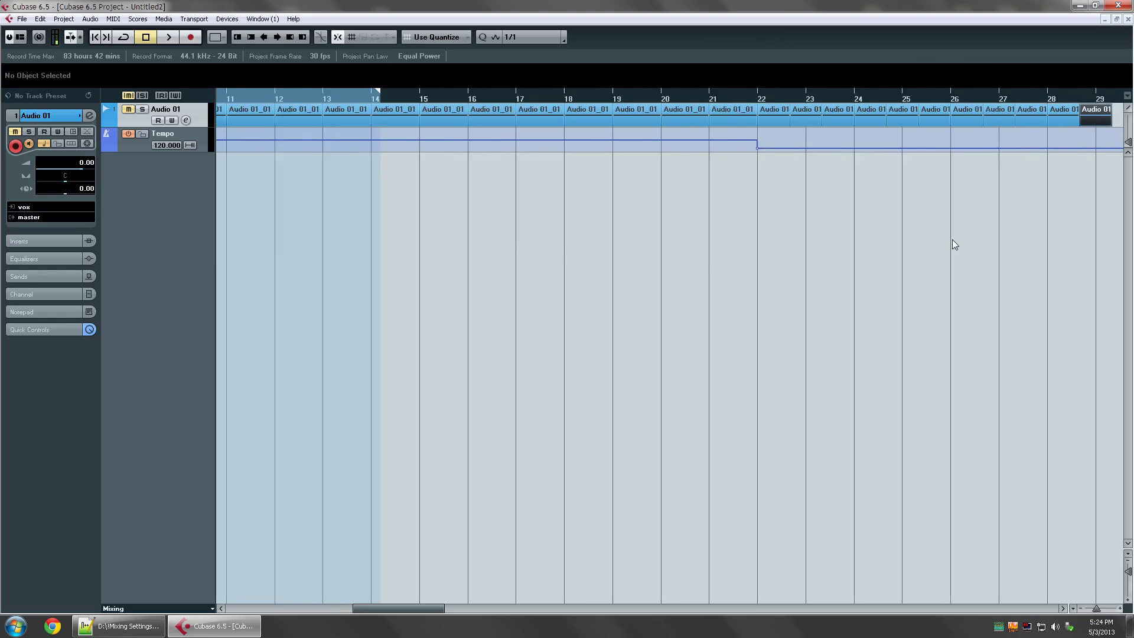
pyautogui.press('g')
pyautogui.hotkey('ctrl', 'd')
pyautogui.hotkey('ctrl', 'd')
pyautogui.hotkey('ctrl', 'd')
pyautogui.hotkey('ctrl', 'd')
pyautogui.hotkey('ctrl', 'd')
pyautogui.hotkey('ctrl', 'd')
pyautogui.hotkey('ctrl', 'd')
pyautogui.hotkey('ctrl', 'd')
pyautogui.hotkey('ctrl', 'd')
pyautogui.hotkey('ctrl', 'd')
pyautogui.hotkey('ctrl', 'd')
pyautogui.hotkey('ctrl', 'd')
pyautogui.hotkey('ctrl', 'd')
pyautogui.moveTo(559, 202); pyautogui.dragTo(975, 222)
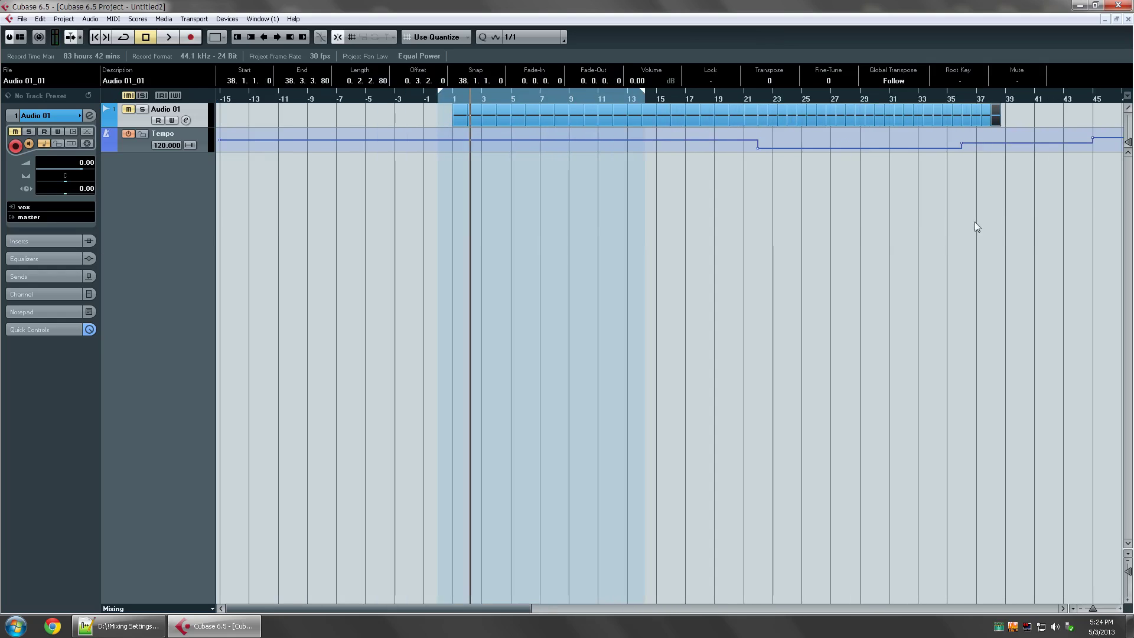
# - Select all the clips on the Audio 01 track and bounce them into a single event, replacing the originals
pyautogui.moveTo(1045, 121); pyautogui.dragTo(438, 123)
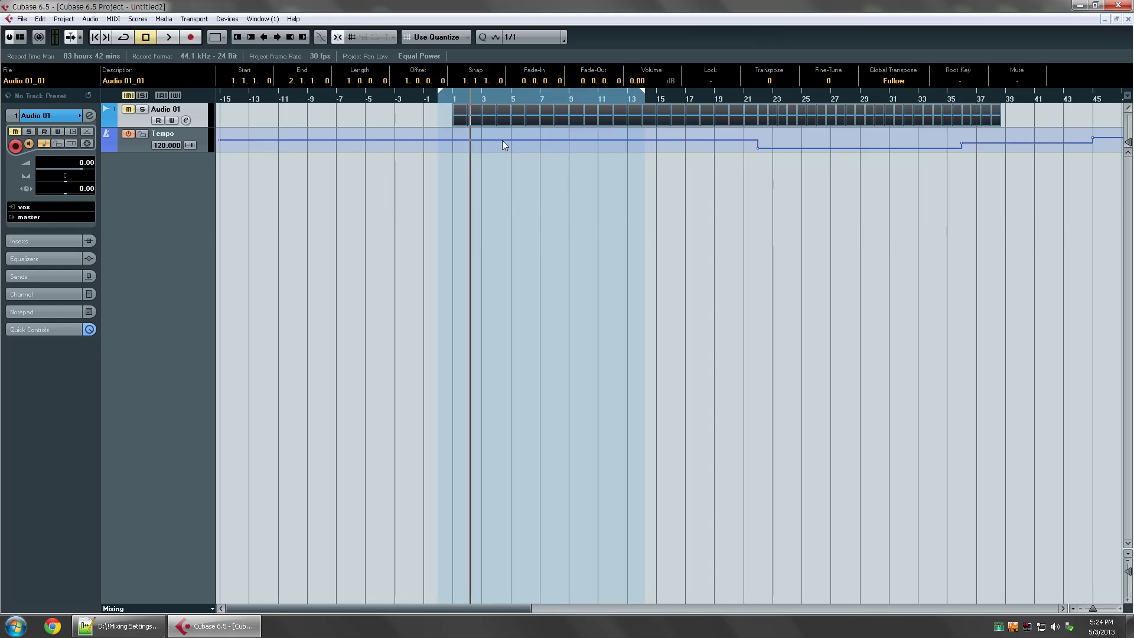
pyautogui.hotkey('ctrl', 'b')
pyautogui.press('Return')
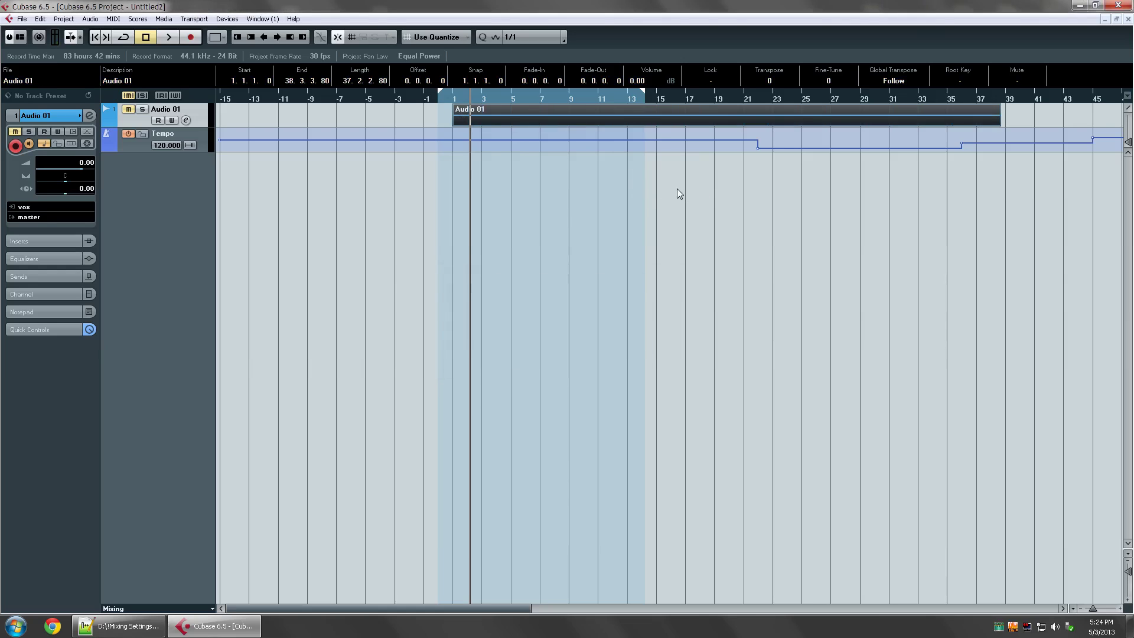
# - Split the bounced event at bar 15 and move its second part to start at bar 21
pyautogui.click(657, 118)
pyautogui.moveTo(681, 121); pyautogui.dragTo(765, 120)
pyautogui.click(760, 187)
pyautogui.click(662, 211)
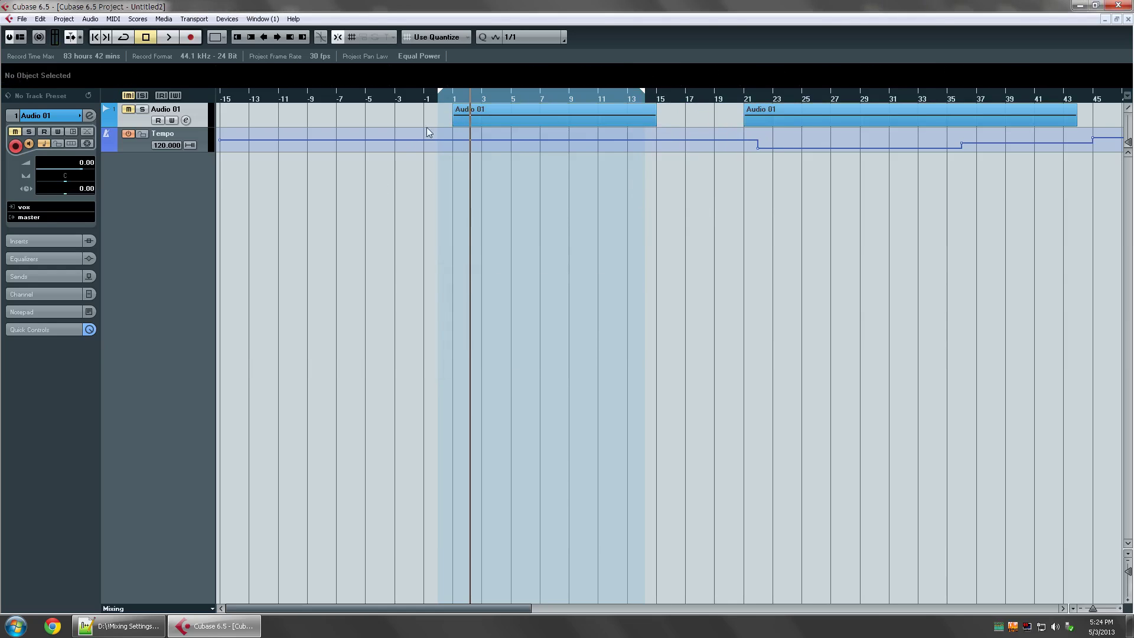
# - Place the project cursor at bar 1 and import all tracks from the guitar setup.xml track archive
pyautogui.click(454, 99)
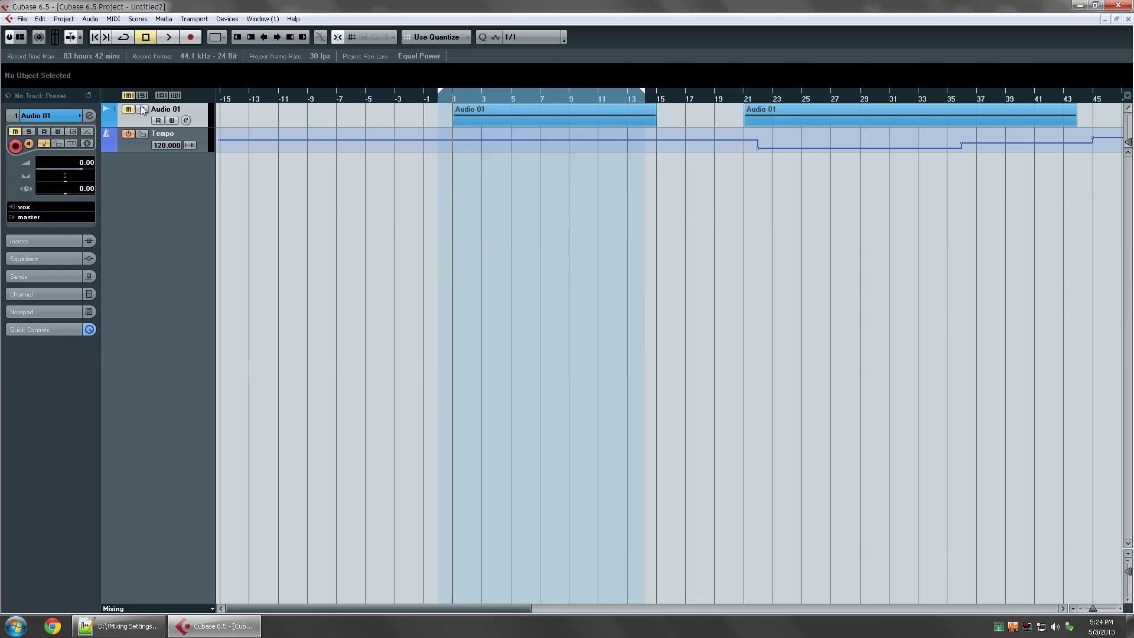
pyautogui.click(21, 18)
pyautogui.moveTo(88, 216)
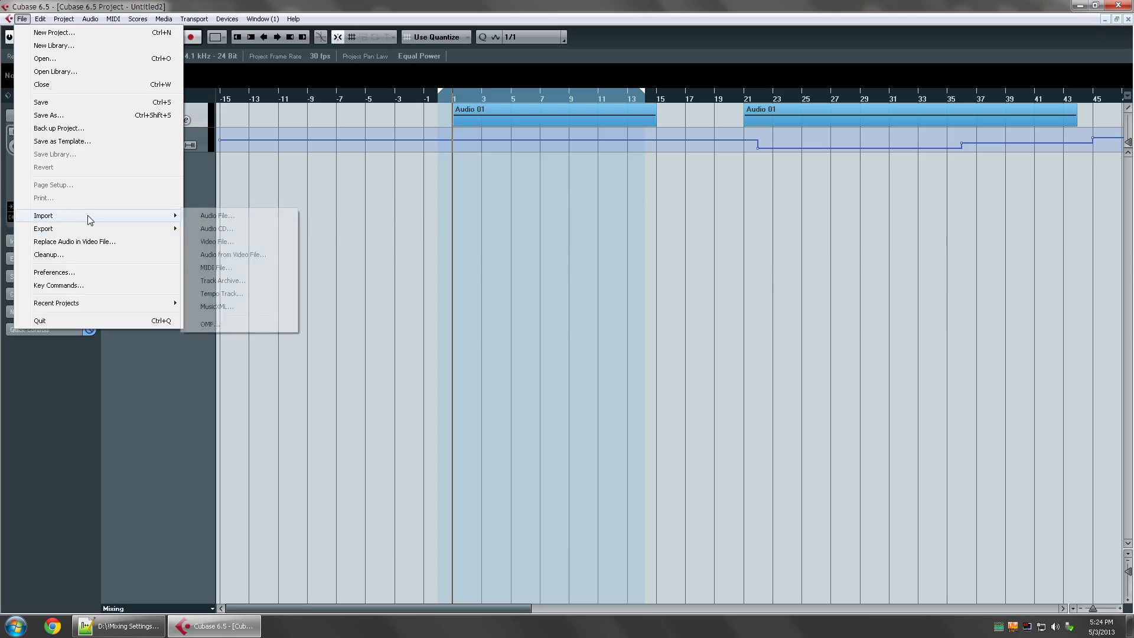
pyautogui.click(234, 279)
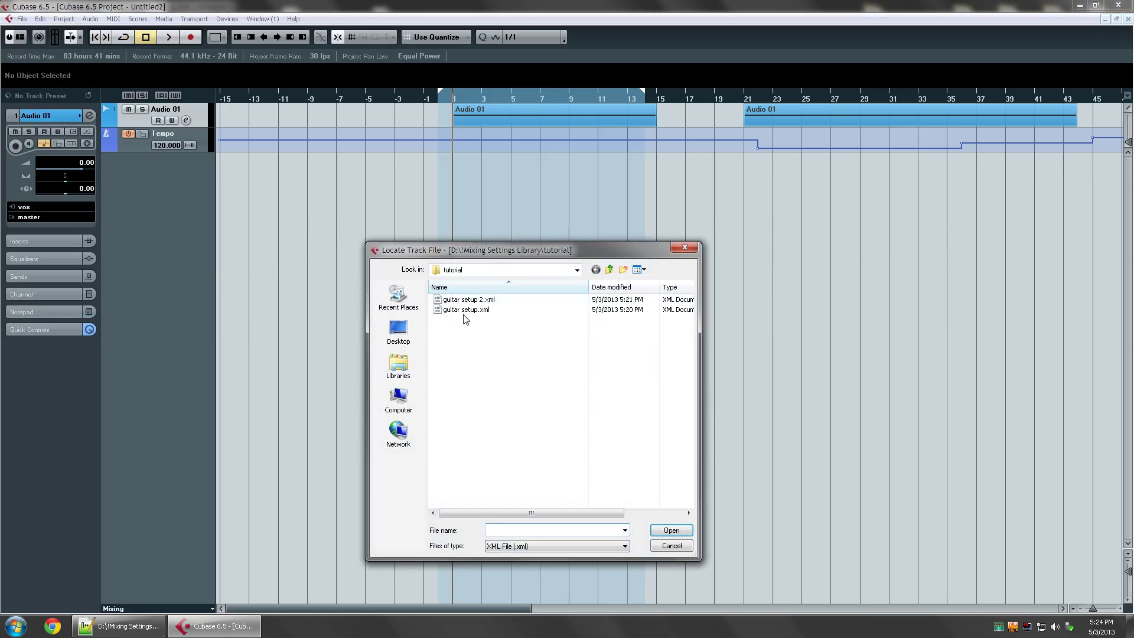
pyautogui.click(466, 311)
pyautogui.doubleClick(467, 310)
pyautogui.click(582, 235)
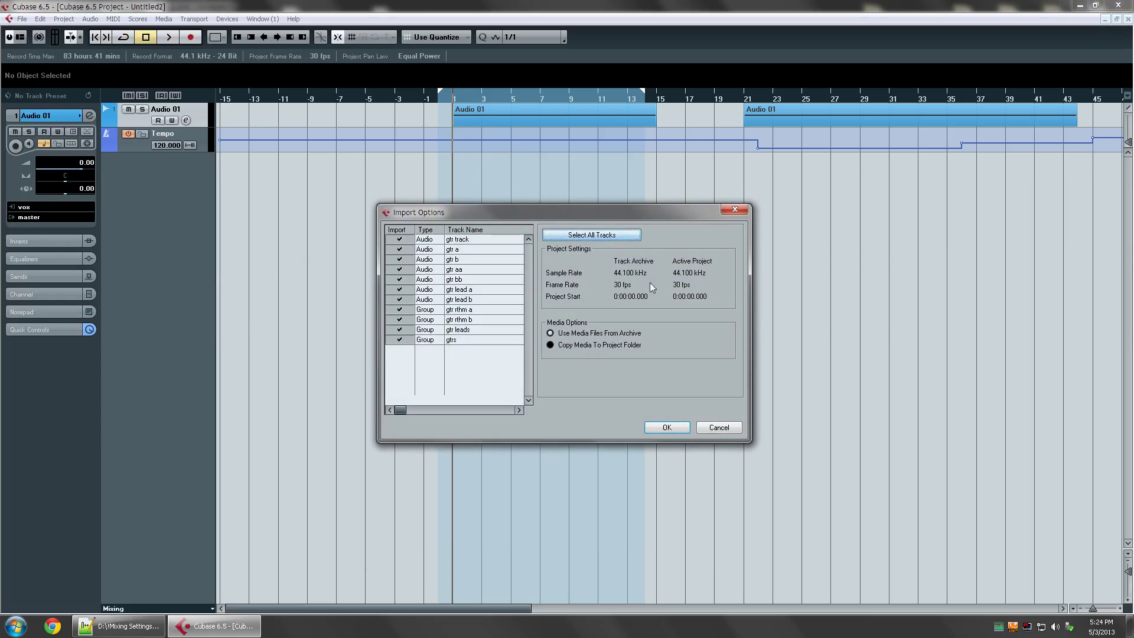
pyautogui.click(666, 428)
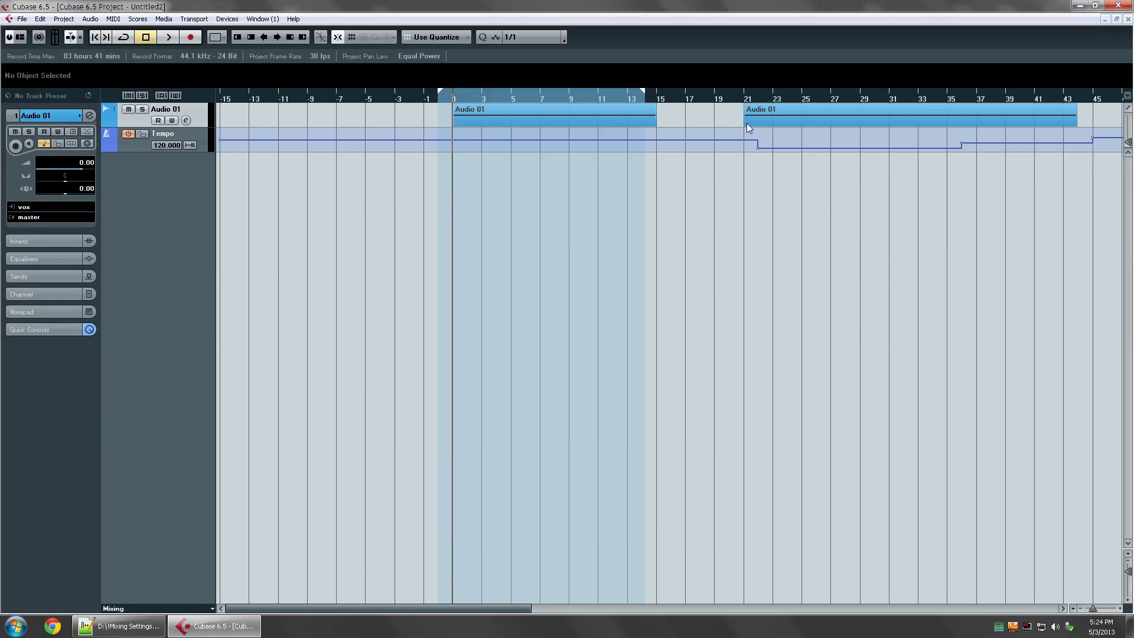
# - Examine the positions of both Audio 01 events against the ruler and the tempo changes after the import
pyautogui.scroll(4, 746, 123)
pyautogui.scroll(-2, 736, 123)
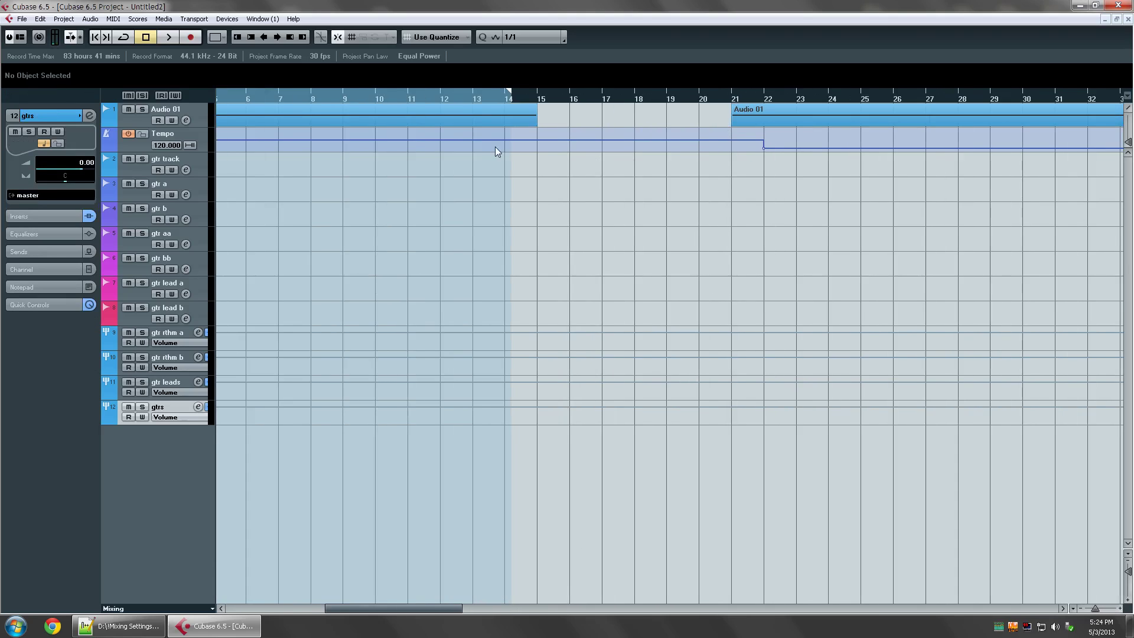
pyautogui.scroll(-4, 424, 115)
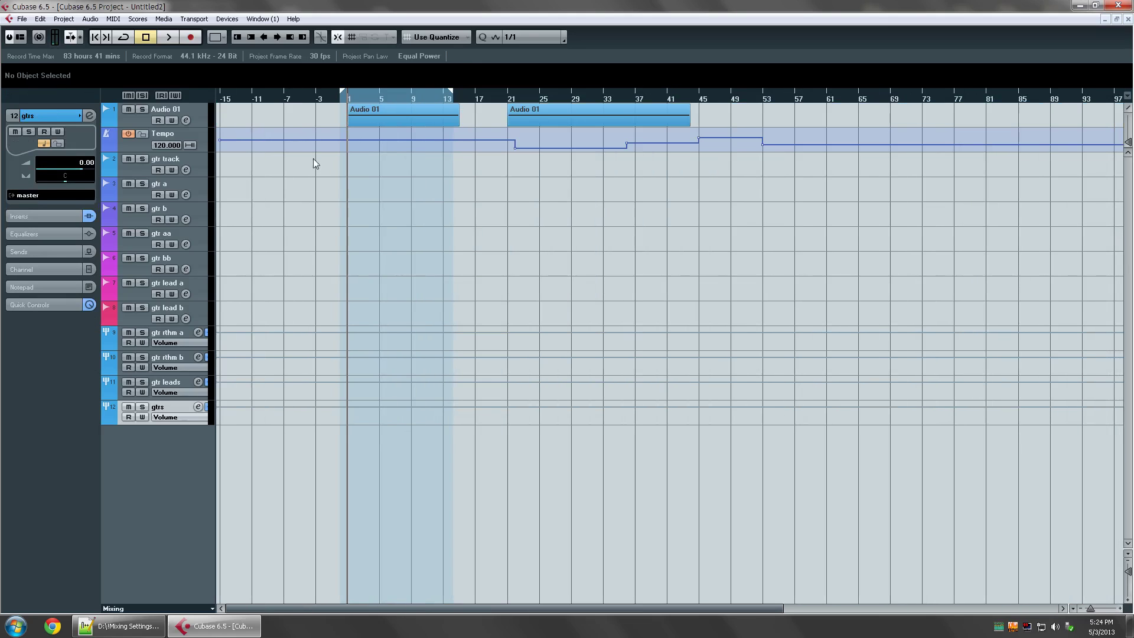
pyautogui.scroll(3, 289, 254)
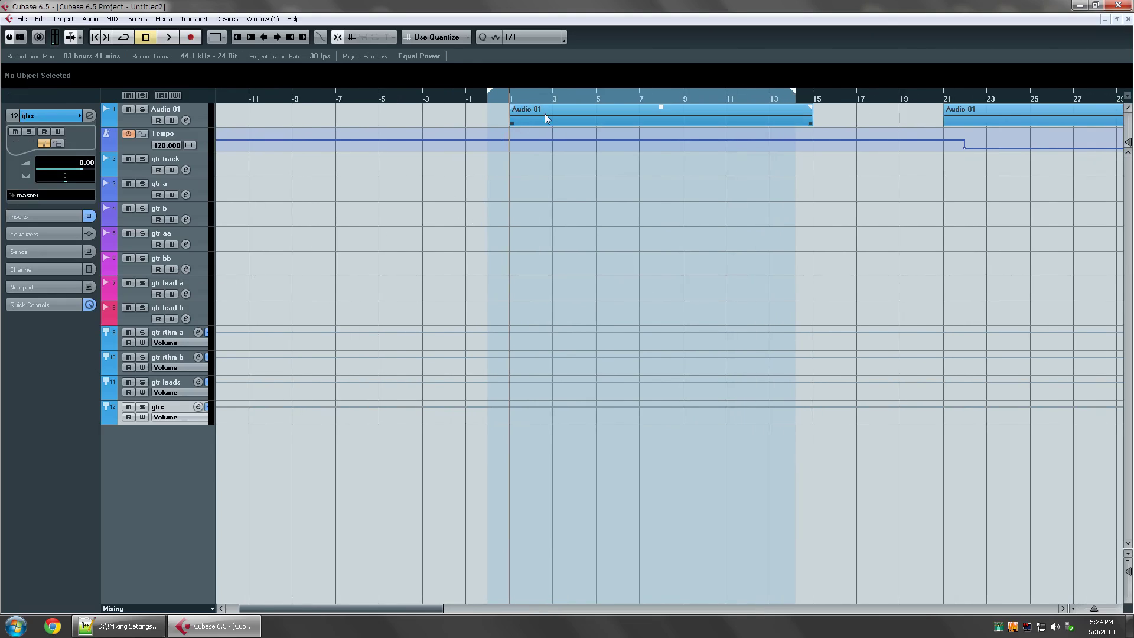
pyautogui.scroll(5, 975, 158)
pyautogui.scroll(-5, 897, 192)
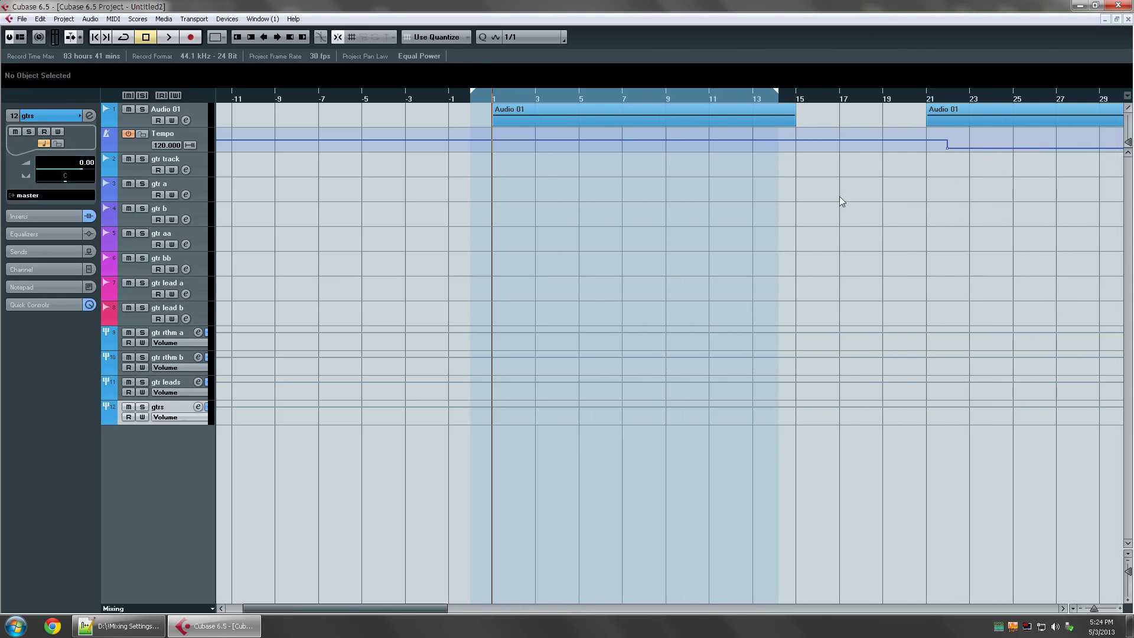
# - Import all tracks from the guitar setup 2.xml track archive into the project
pyautogui.click(23, 18)
pyautogui.moveTo(79, 220)
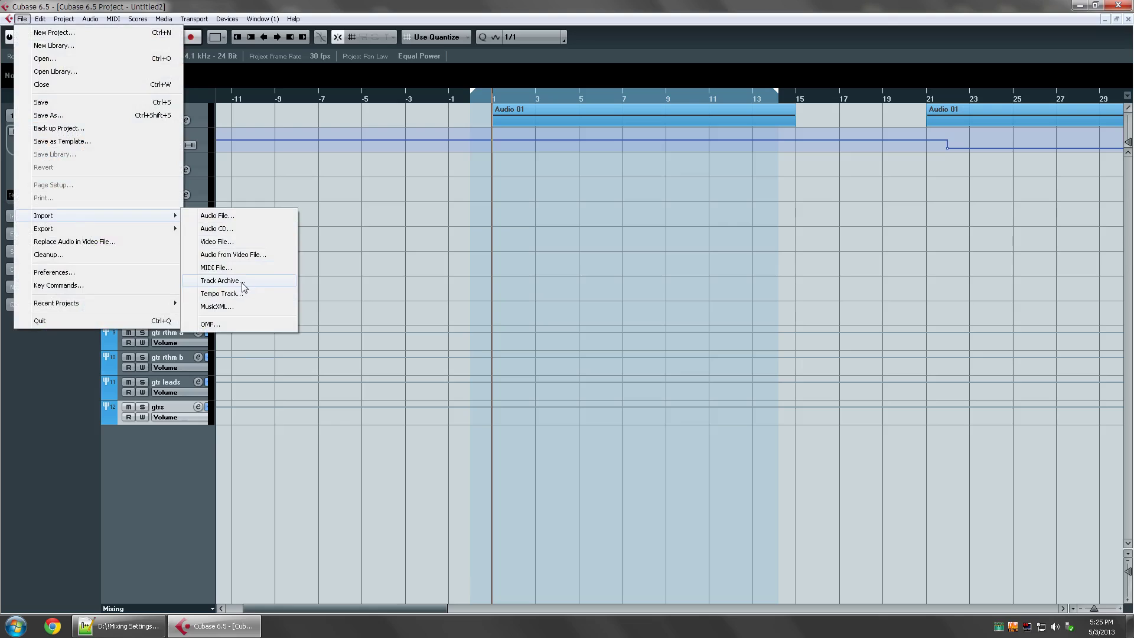
pyautogui.click(222, 280)
pyautogui.doubleClick(629, 298)
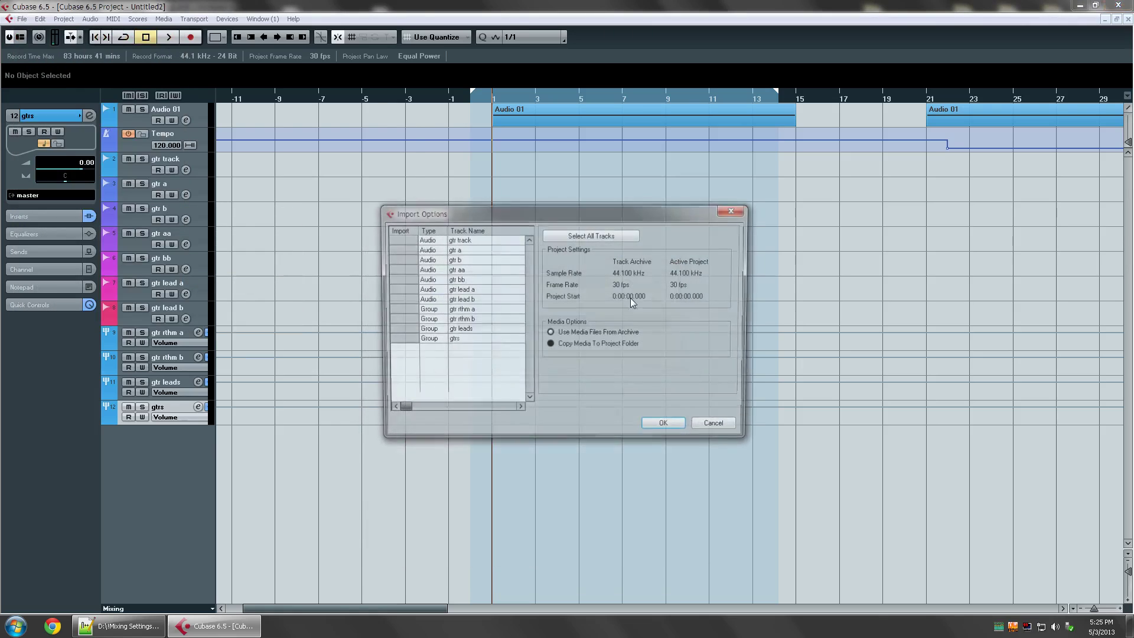
pyautogui.click(596, 238)
pyautogui.click(663, 422)
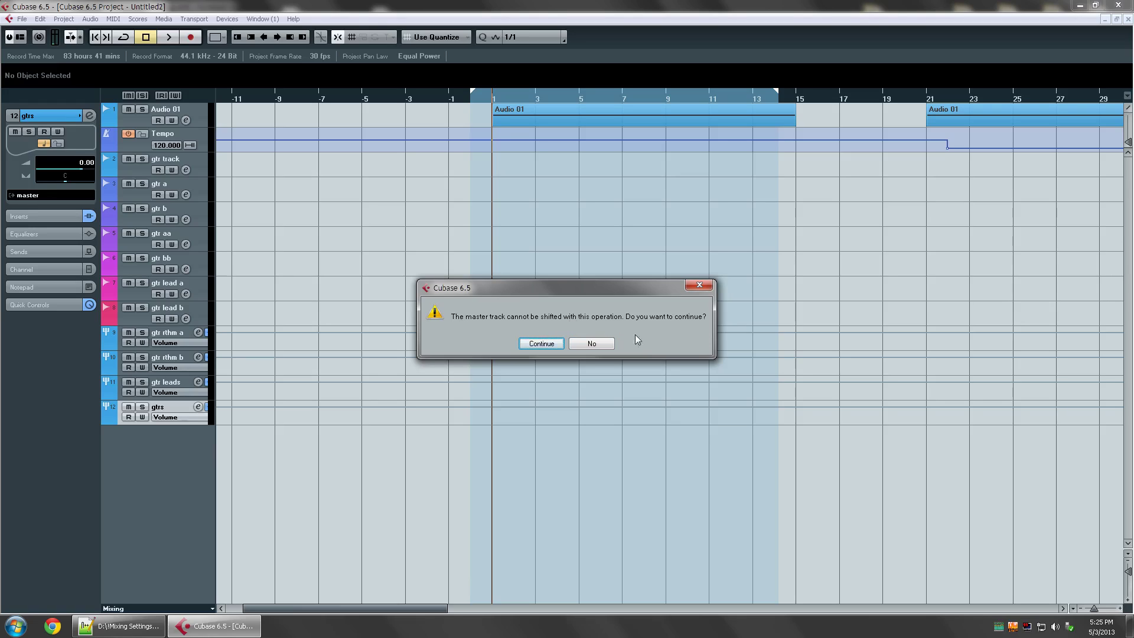
pyautogui.click(589, 345)
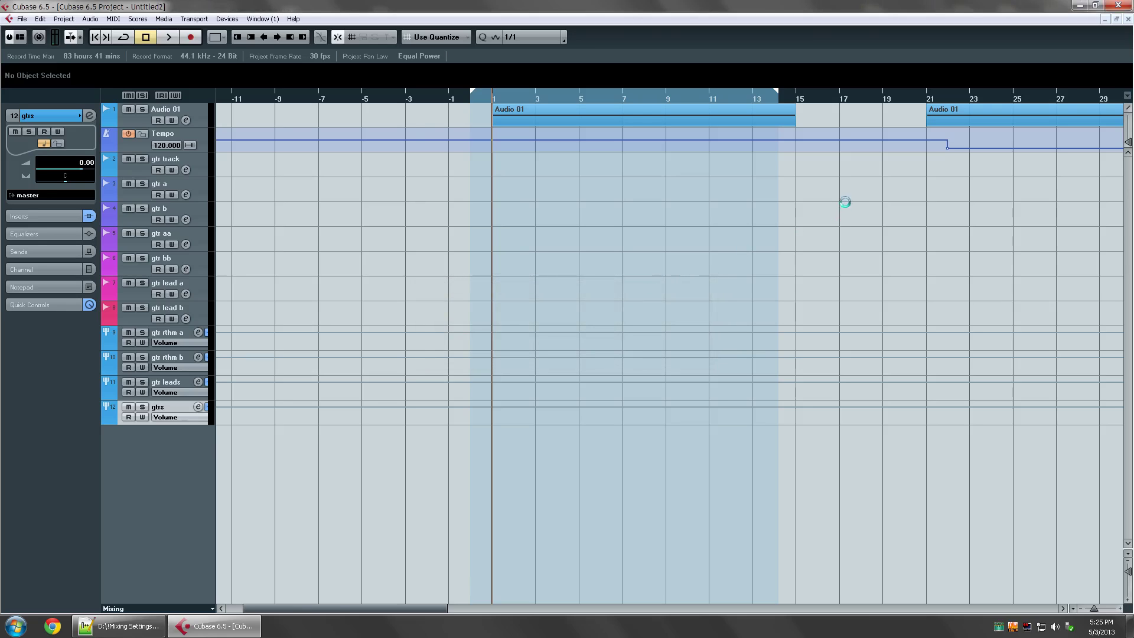
# - Inspect the imported guitar and group tracks and compare the Audio 01 events with the tempo changes
pyautogui.scroll(15, 927, 214)
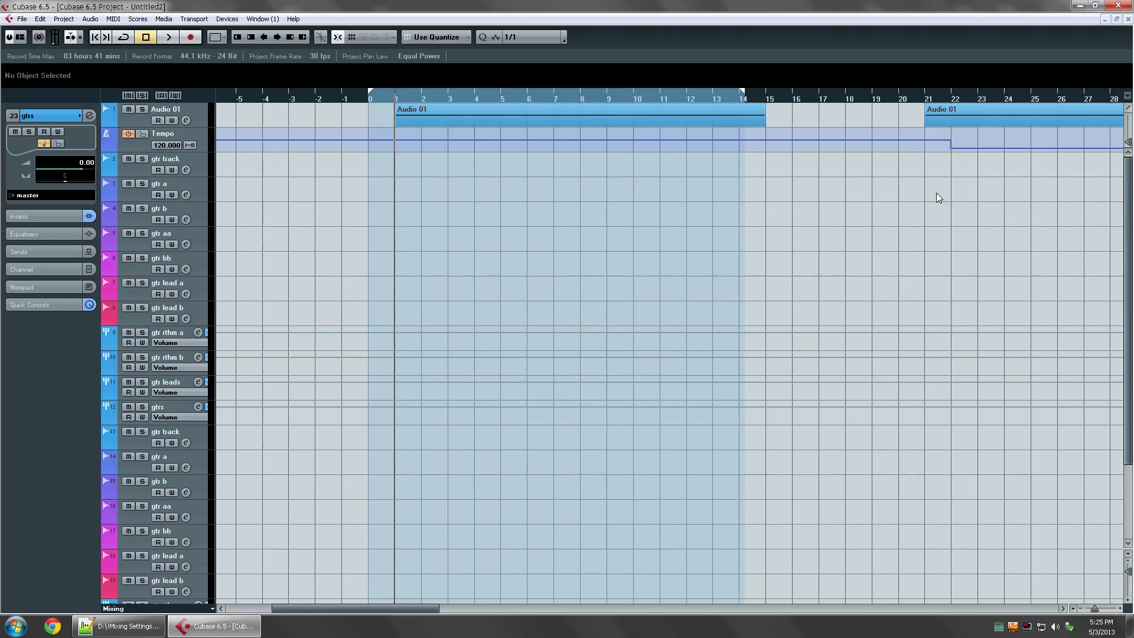
pyautogui.scroll(-5, 892, 179)
pyautogui.hscroll(-5, 531, 182)
pyautogui.moveTo(469, 171); pyautogui.dragTo(78, 283)
pyautogui.scroll(-7, 749, 223)
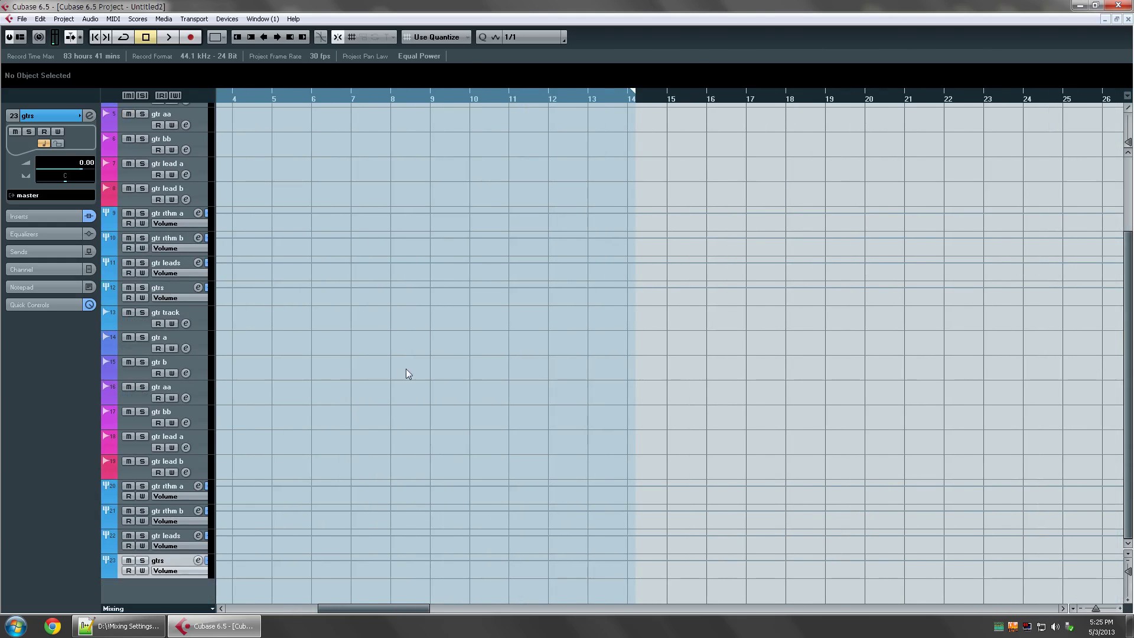
pyautogui.moveTo(405, 368); pyautogui.dragTo(647, 292)
pyautogui.scroll(-2, 647, 291)
pyautogui.scroll(5, 659, 270)
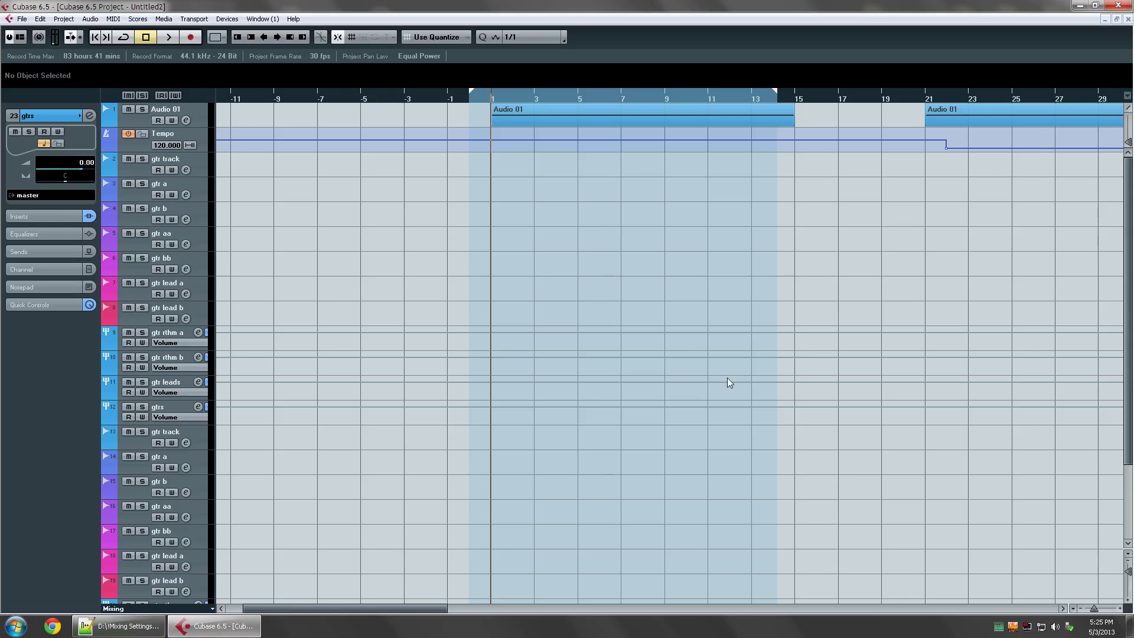
pyautogui.hscroll(2, 727, 377)
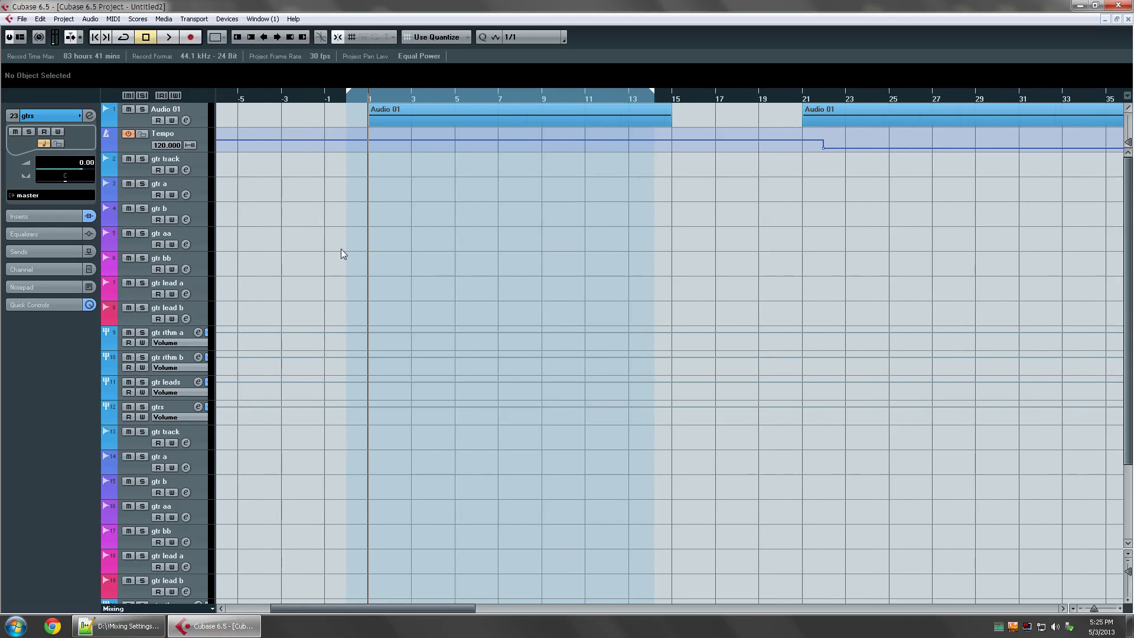
# - Switch to Notepad++, delete the whole PArrangeSetup object block at the end of guitar setup.xml and save the file
pyautogui.click(130, 631)
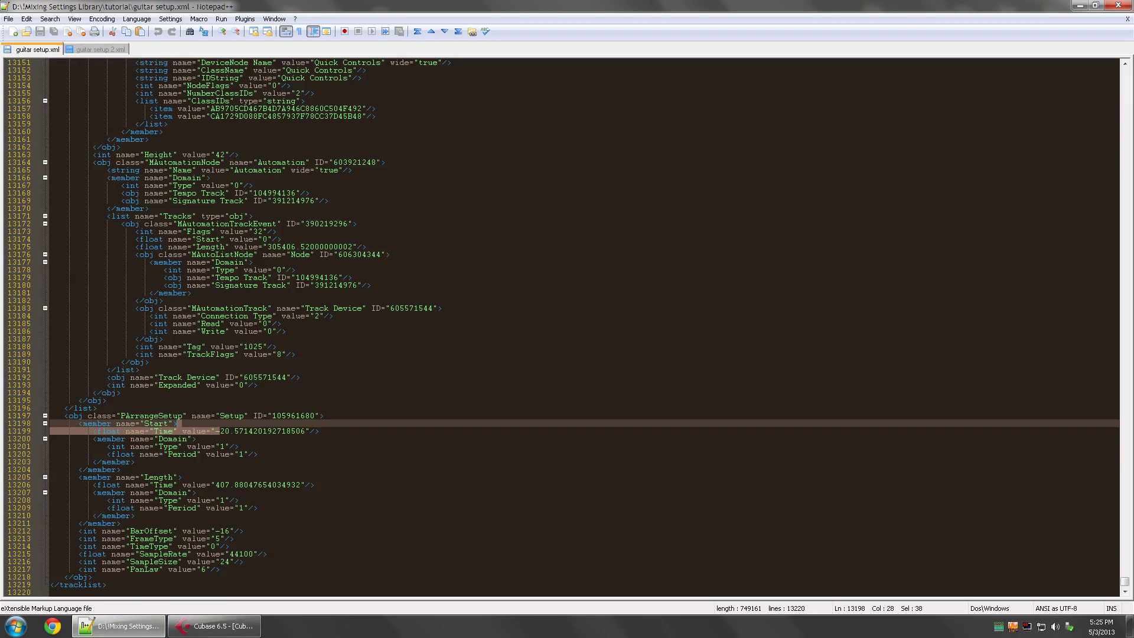
pyautogui.moveTo(65, 416)
pyautogui.mouseDown()
pyautogui.moveTo(237, 431)
pyautogui.moveTo(177, 561)
pyautogui.moveTo(50, 584)
pyautogui.moveTo(66, 420)
pyautogui.mouseUp()
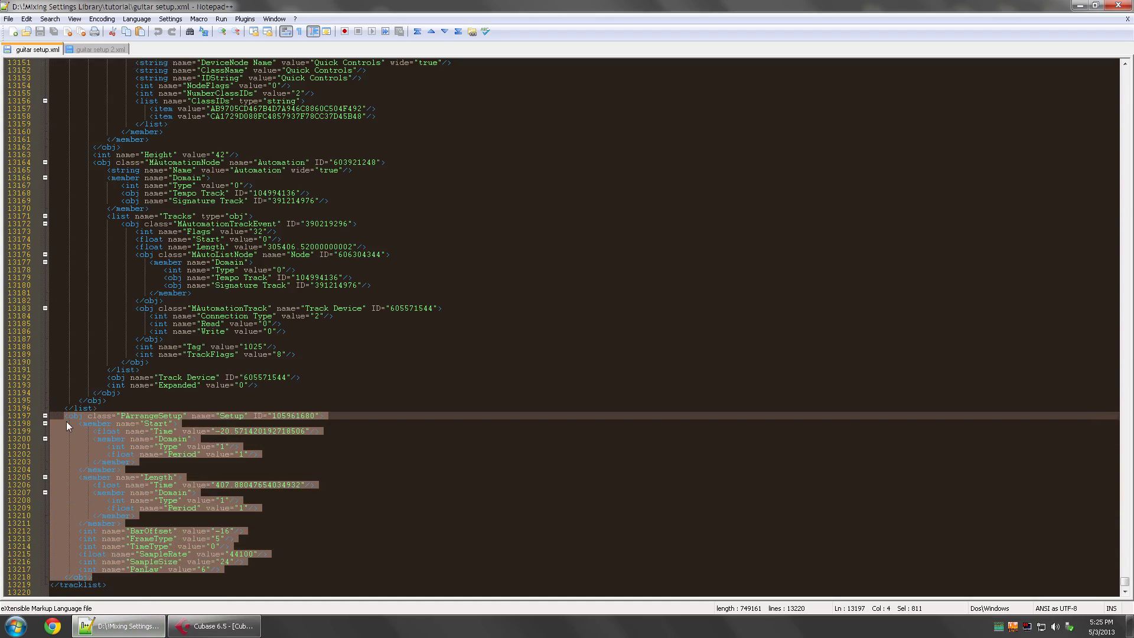
pyautogui.press('Delete')
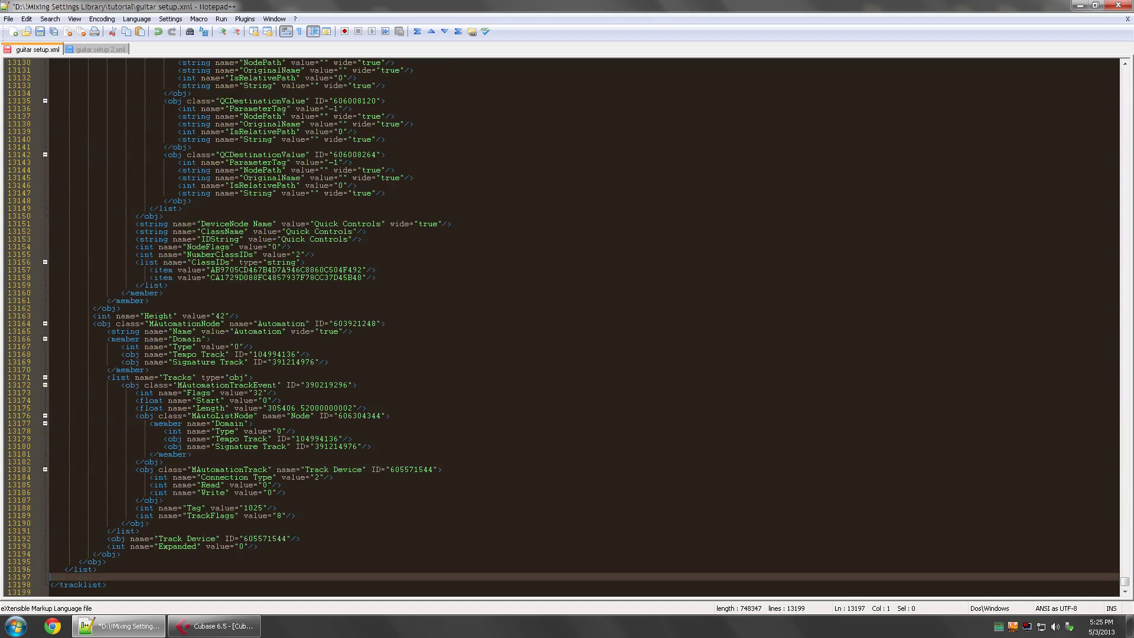
pyautogui.press('BackSpace')
pyautogui.click(40, 31)
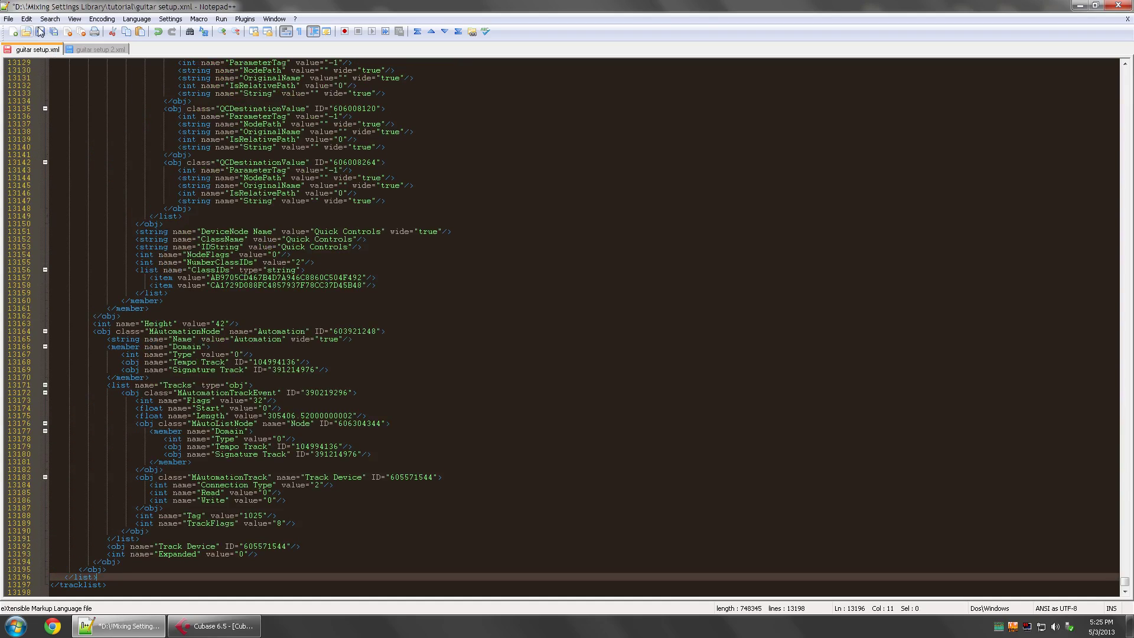
# - Delete the whole PArrangeSetup object block at the end of guitar setup 2.xml and save the file
pyautogui.click(109, 49)
pyautogui.click(88, 446)
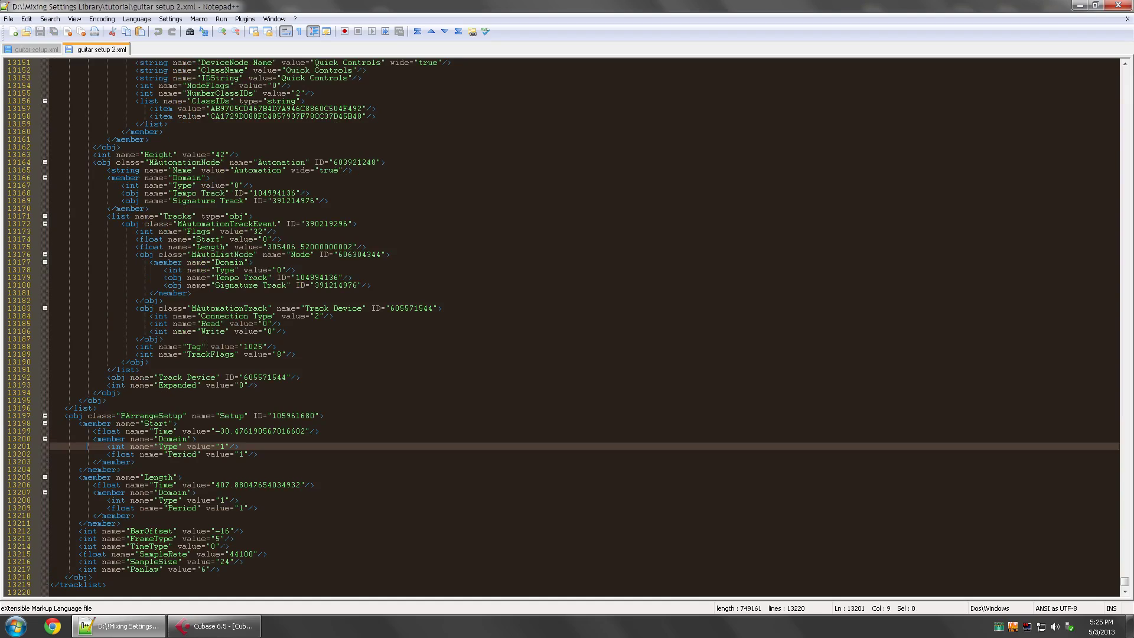
pyautogui.moveTo(93, 577); pyautogui.dragTo(69, 417)
pyautogui.press('BackSpace')
pyautogui.press('BackSpace')
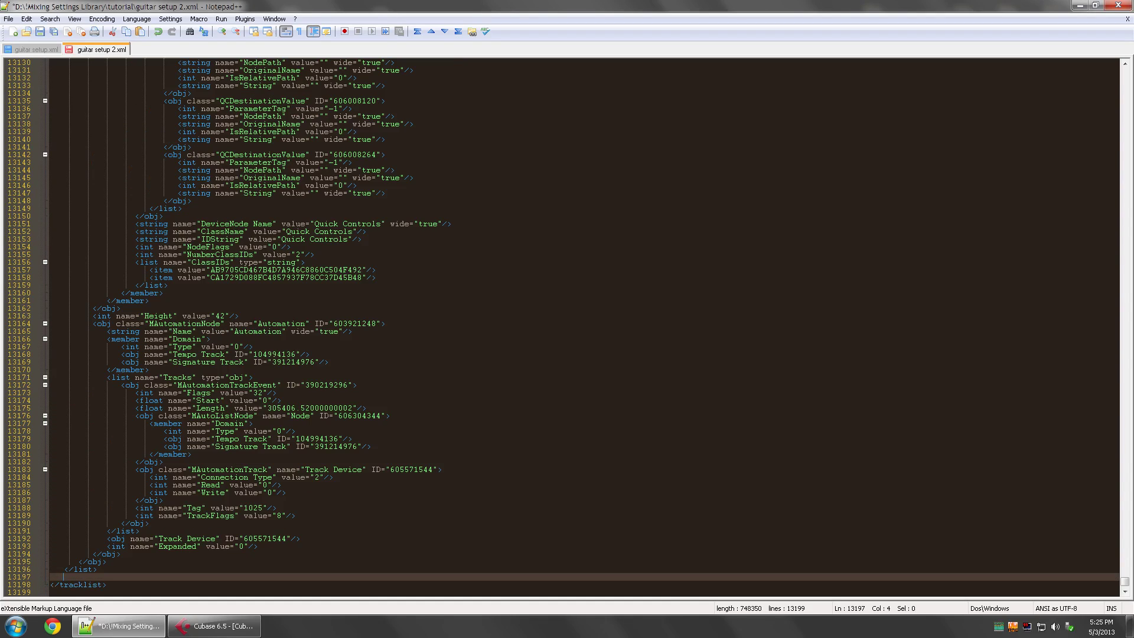
pyautogui.press('BackSpace')
pyautogui.press('BackSpace')
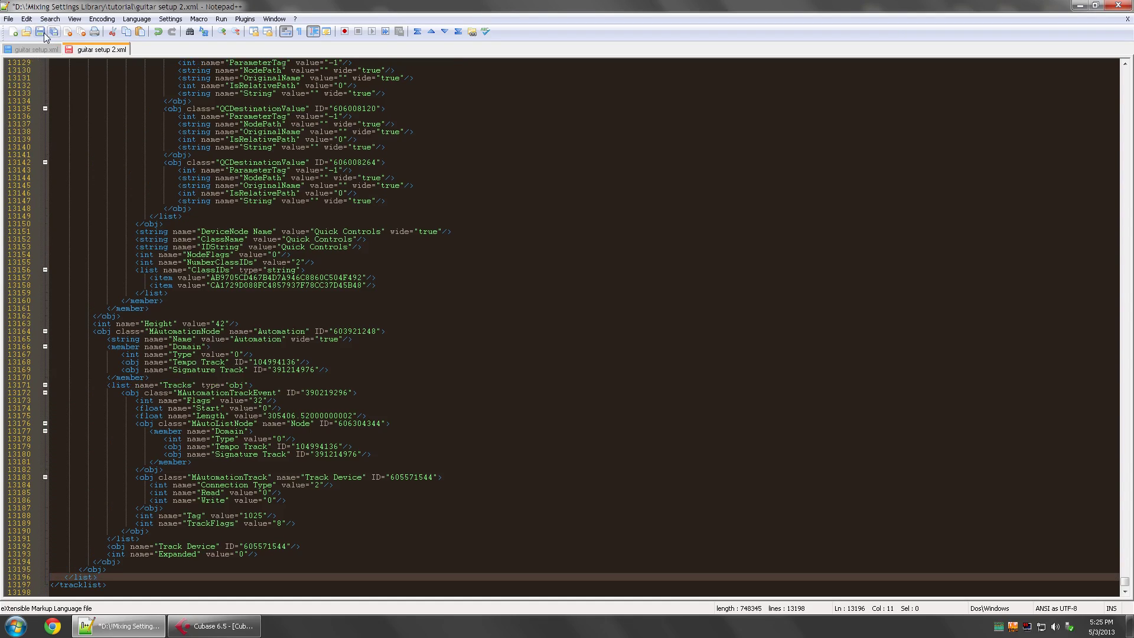
pyautogui.hotkey('ctrl', 's')
# - Switch to Cubase and import all tracks from the edited guitar setup track archive, using the media files from the archive
pyautogui.click(213, 626)
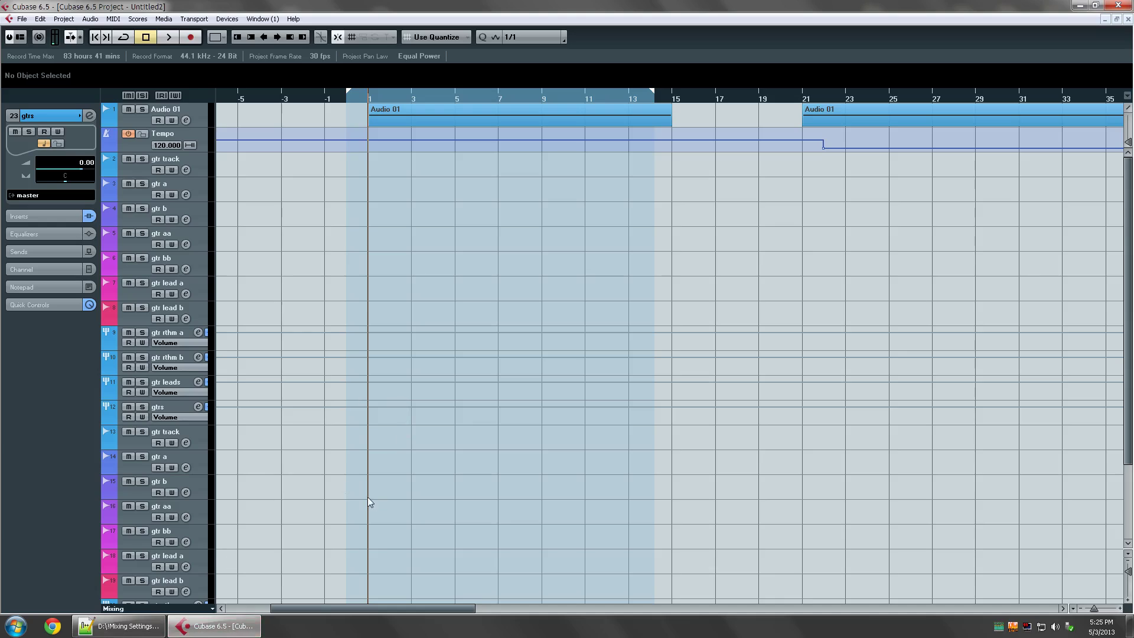
pyautogui.scroll(-3, 342, 514)
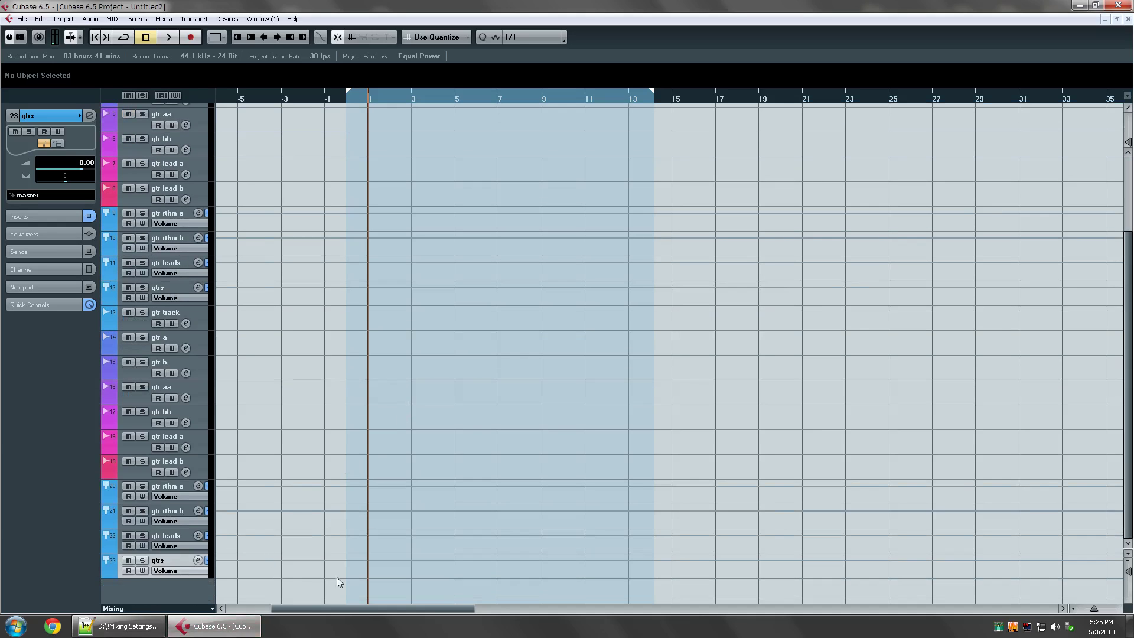
pyautogui.click(22, 18)
pyautogui.moveTo(61, 214)
pyautogui.click(248, 281)
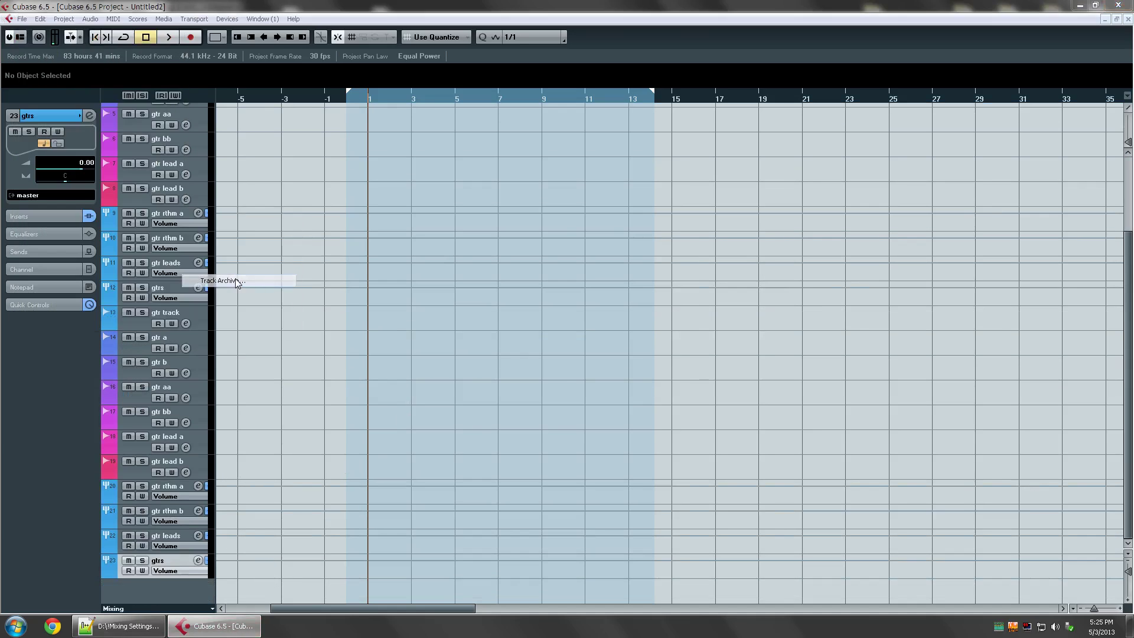
pyautogui.doubleClick(476, 300)
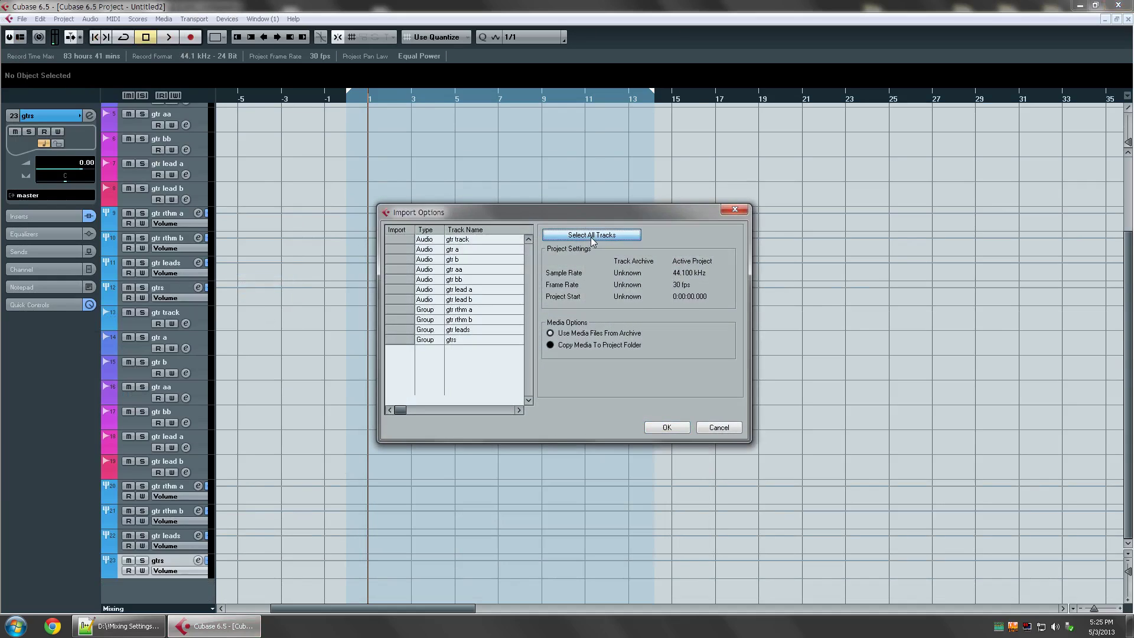
pyautogui.click(592, 239)
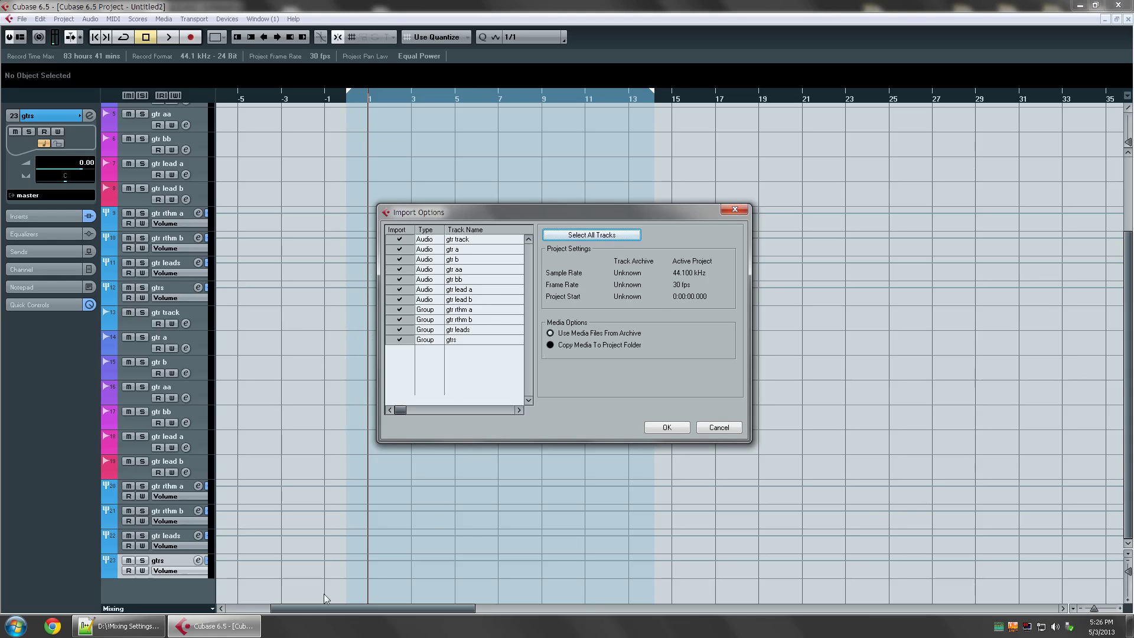
pyautogui.click(673, 429)
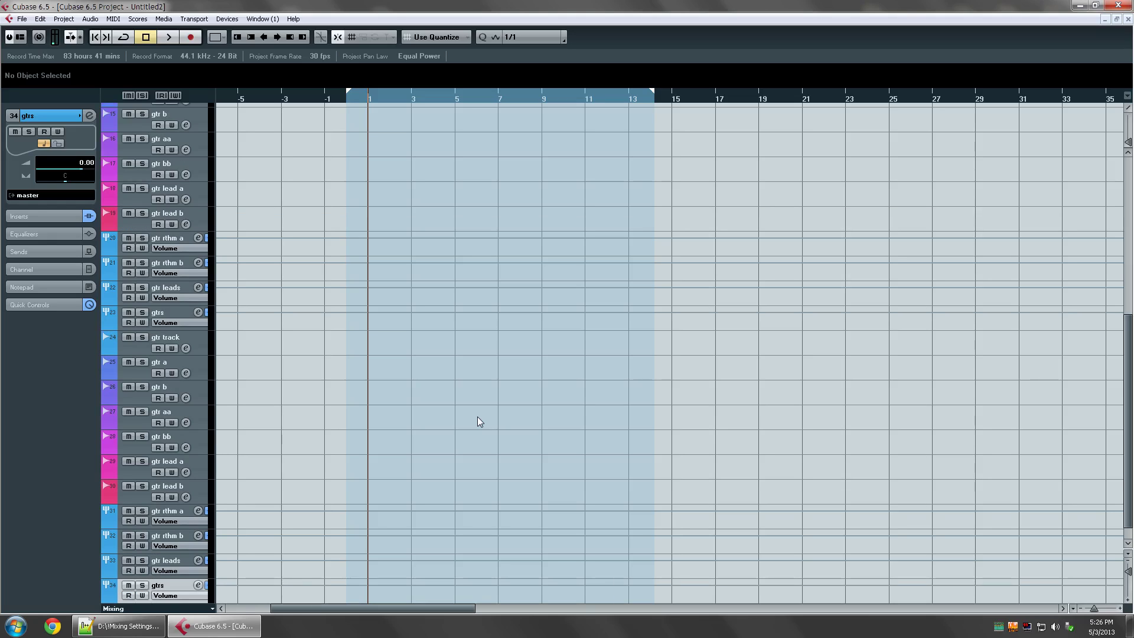
# - Inspect the newly imported guitar and group tracks and compare the Audio 01 events with the ruler and tempo changes
pyautogui.scroll(-1, 477, 416)
pyautogui.click(171, 491)
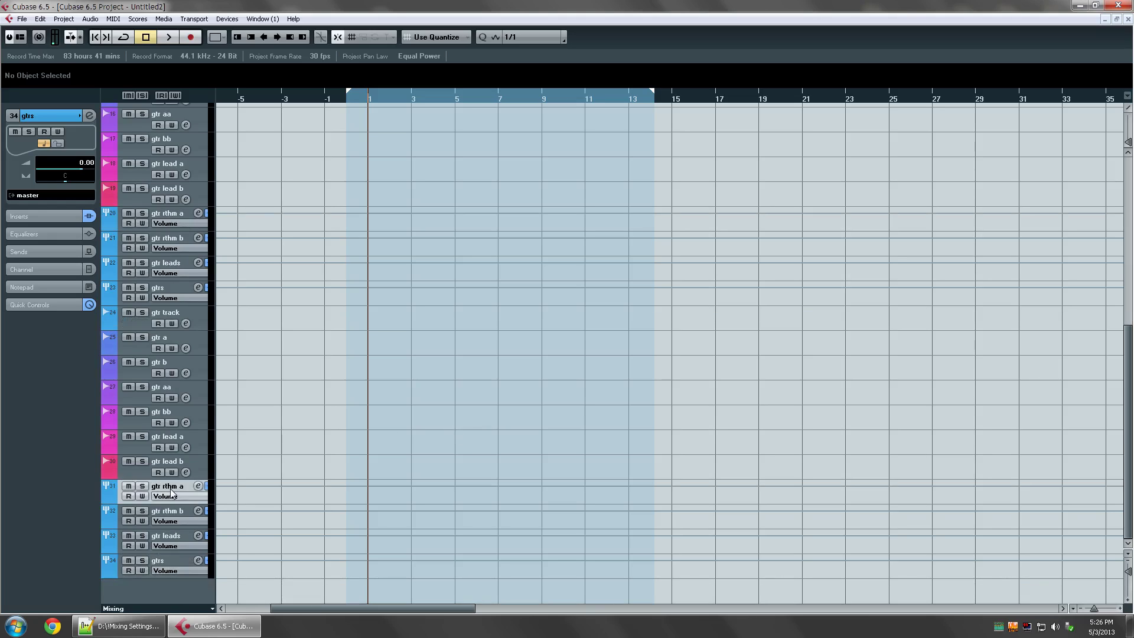
pyautogui.scroll(8, 569, 427)
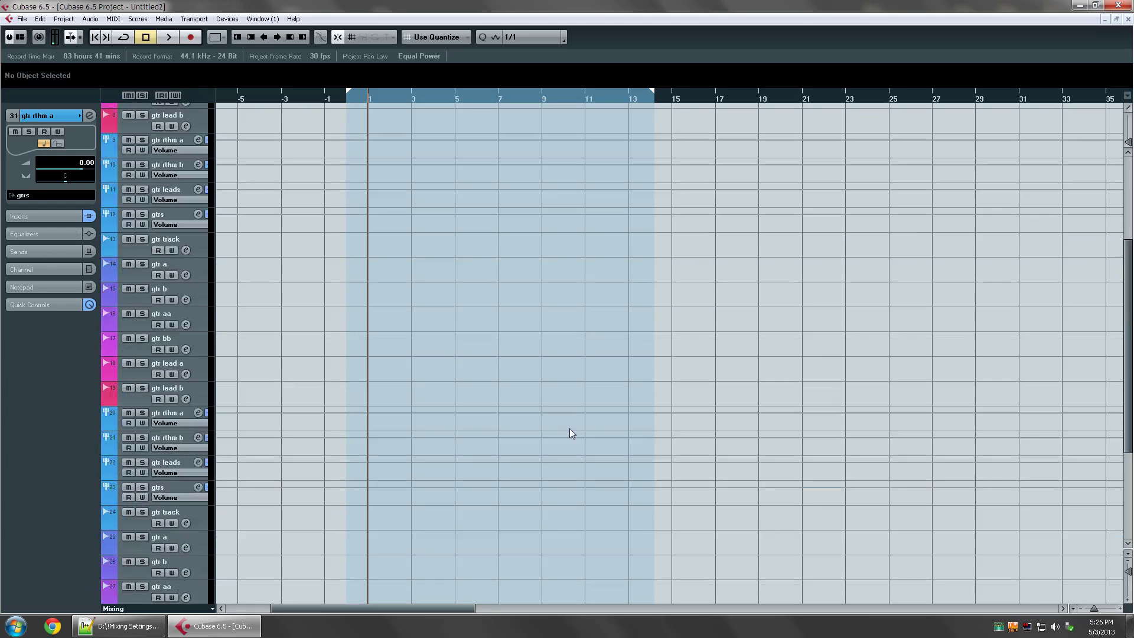
pyautogui.hscroll(2, 602, 356)
pyautogui.press('g')
pyautogui.press('g')
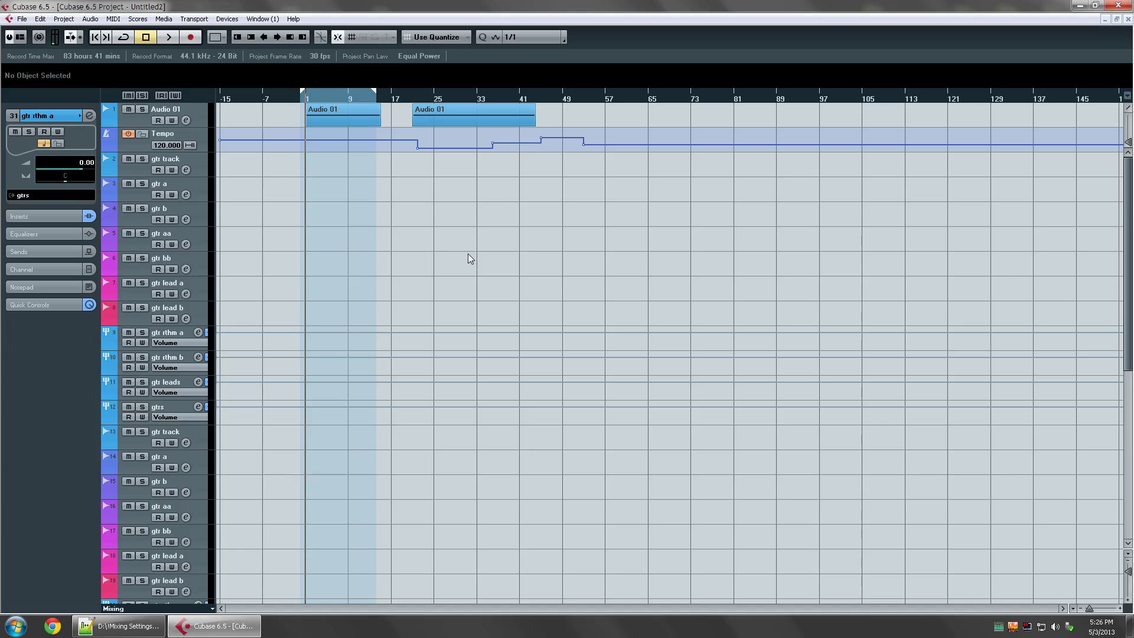
pyautogui.press('h')
pyautogui.press('h')
pyautogui.press('h')
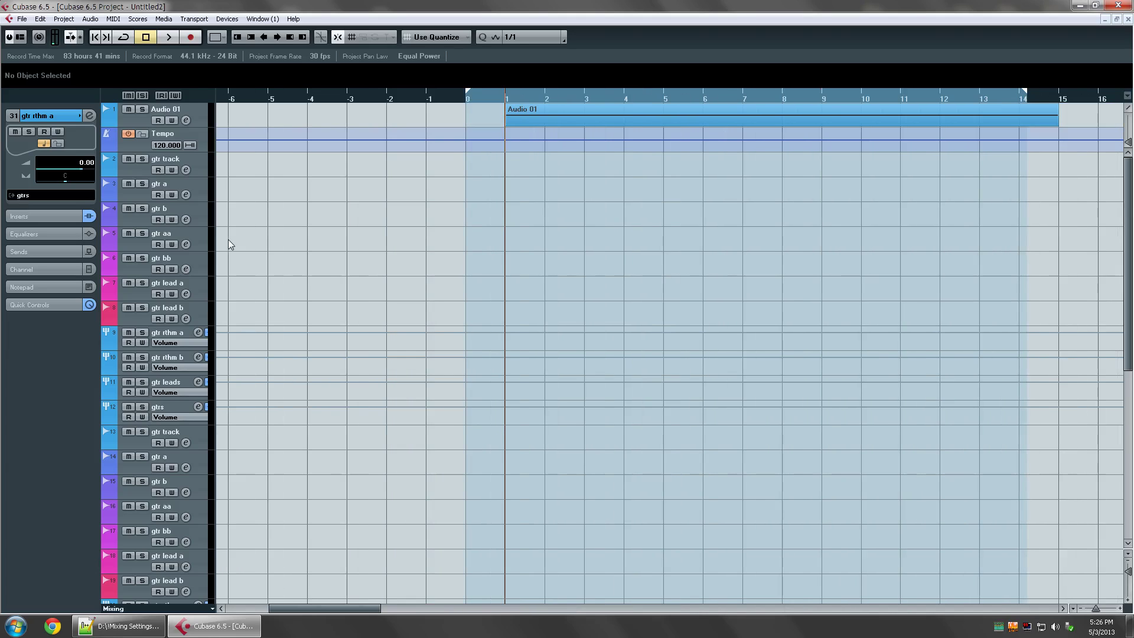
pyautogui.hscroll(2, 392, 307)
pyautogui.scroll(-6, 397, 296)
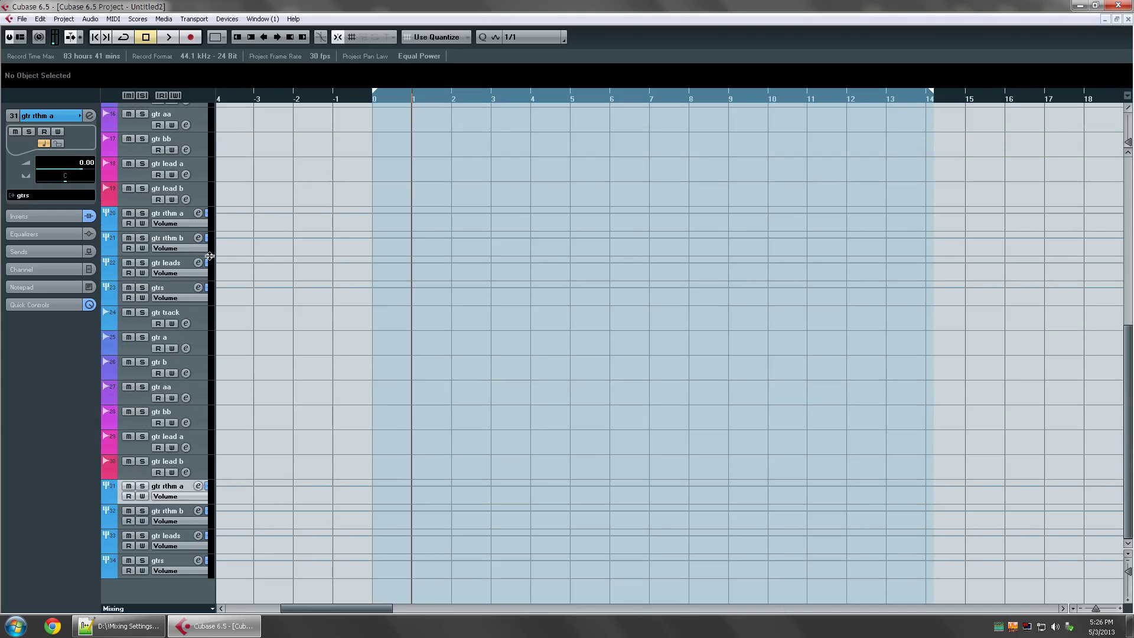
pyautogui.click(21, 19)
pyautogui.moveTo(62, 217)
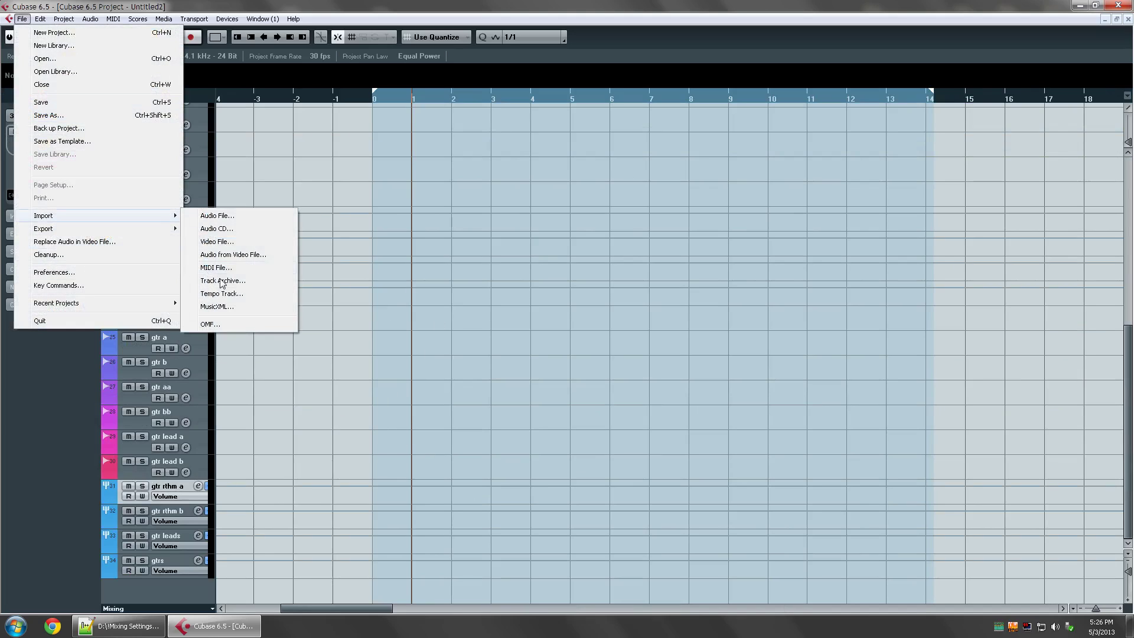
pyautogui.moveTo(141, 230)
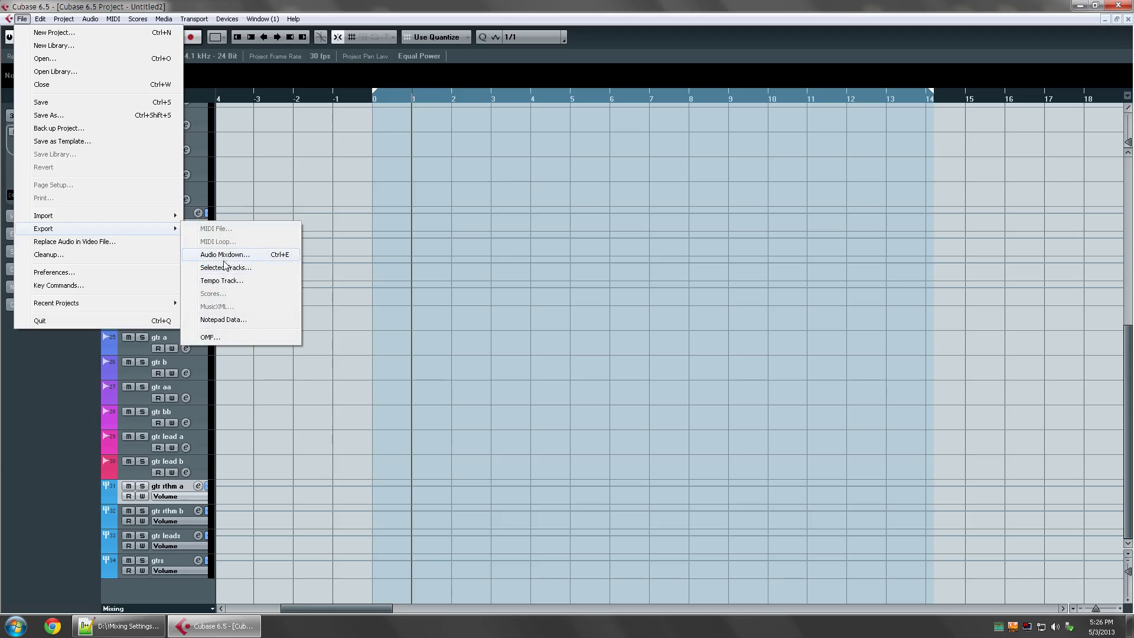
pyautogui.click(475, 353)
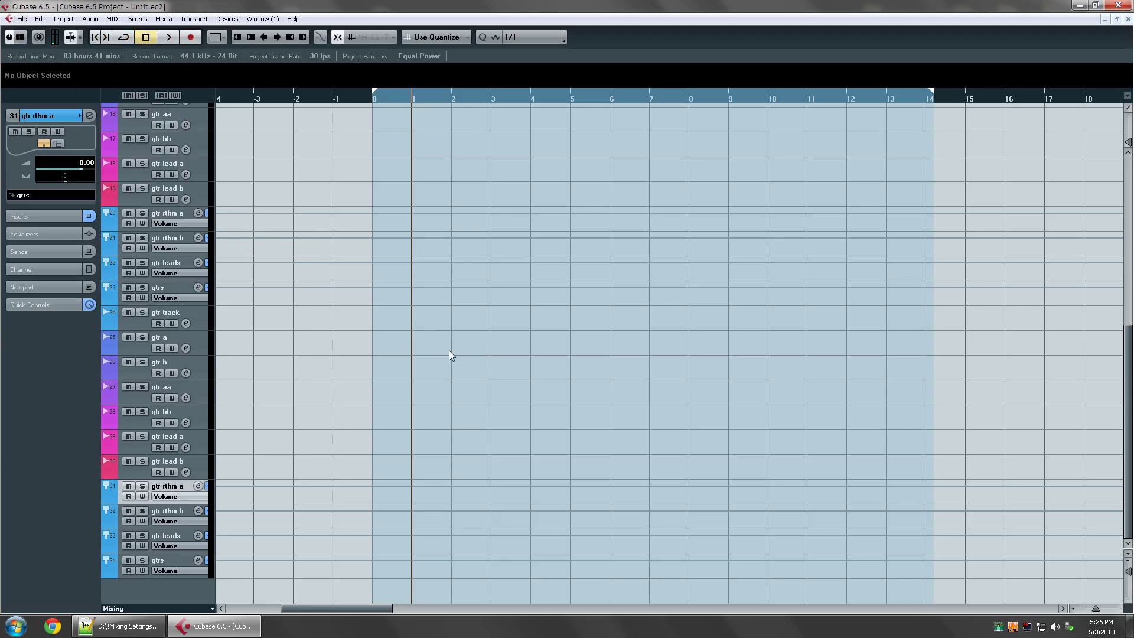
# - Switch to Notepad++ to review the end of guitar setup 2.xml, and return to the track list in Cubase
pyautogui.click(134, 623)
pyautogui.scroll(8, 567, 328)
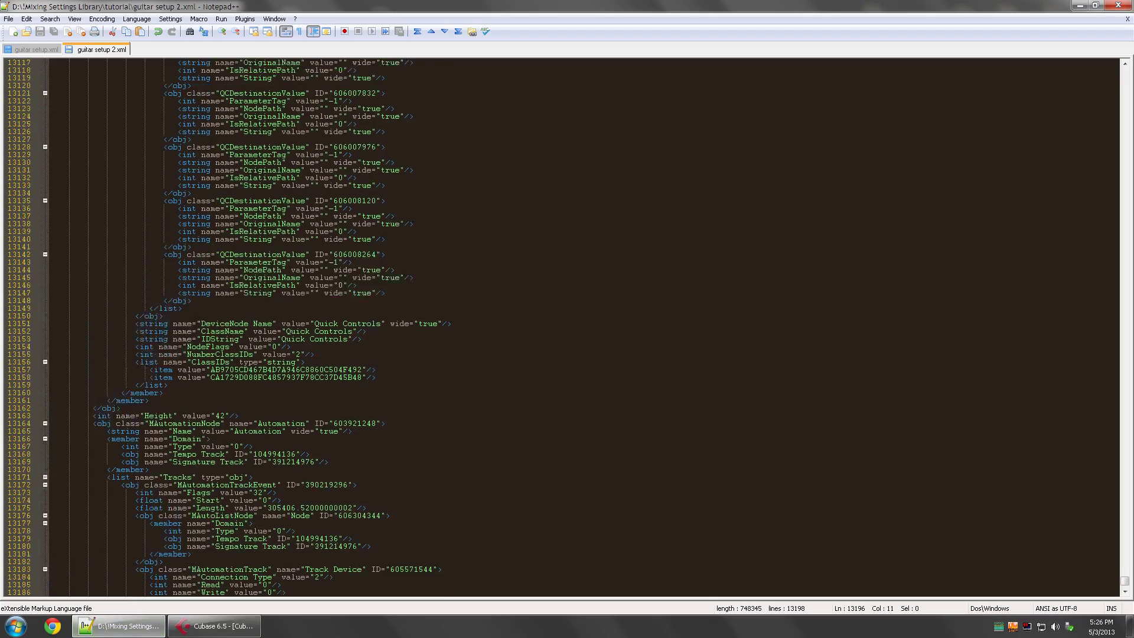
pyautogui.scroll(-8, 567, 327)
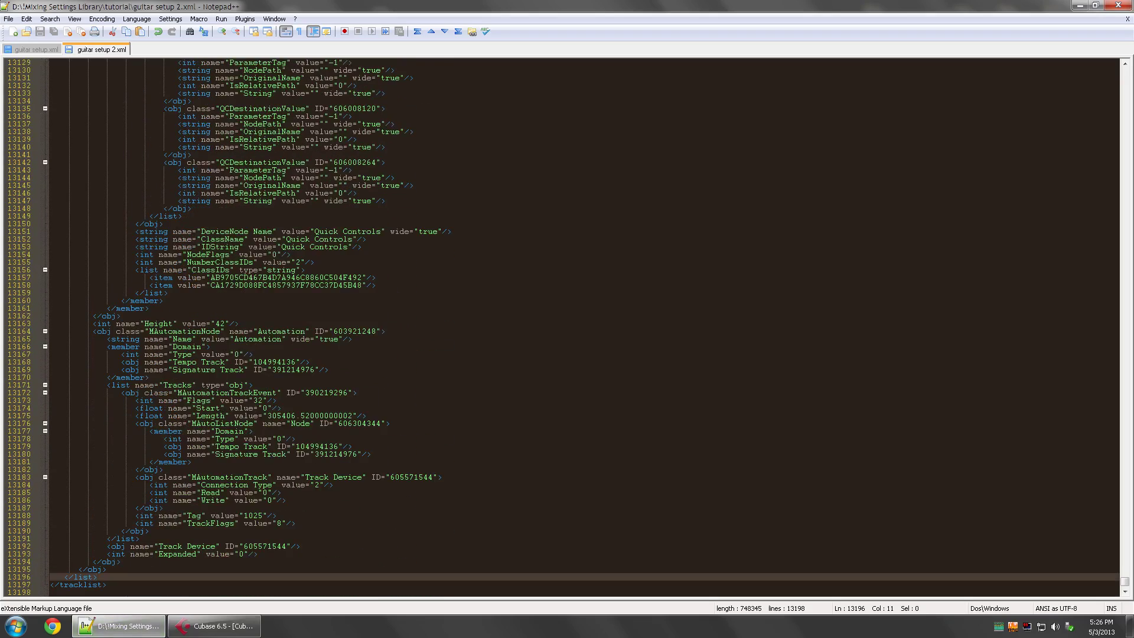
pyautogui.click(214, 626)
pyautogui.moveTo(579, 387); pyautogui.dragTo(434, 399)
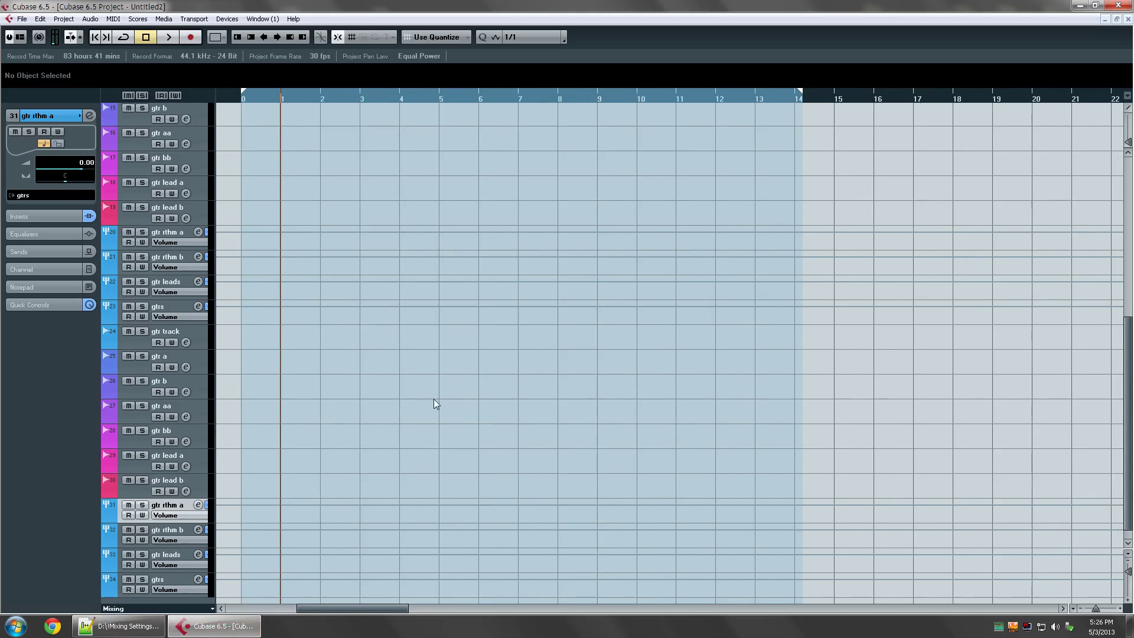